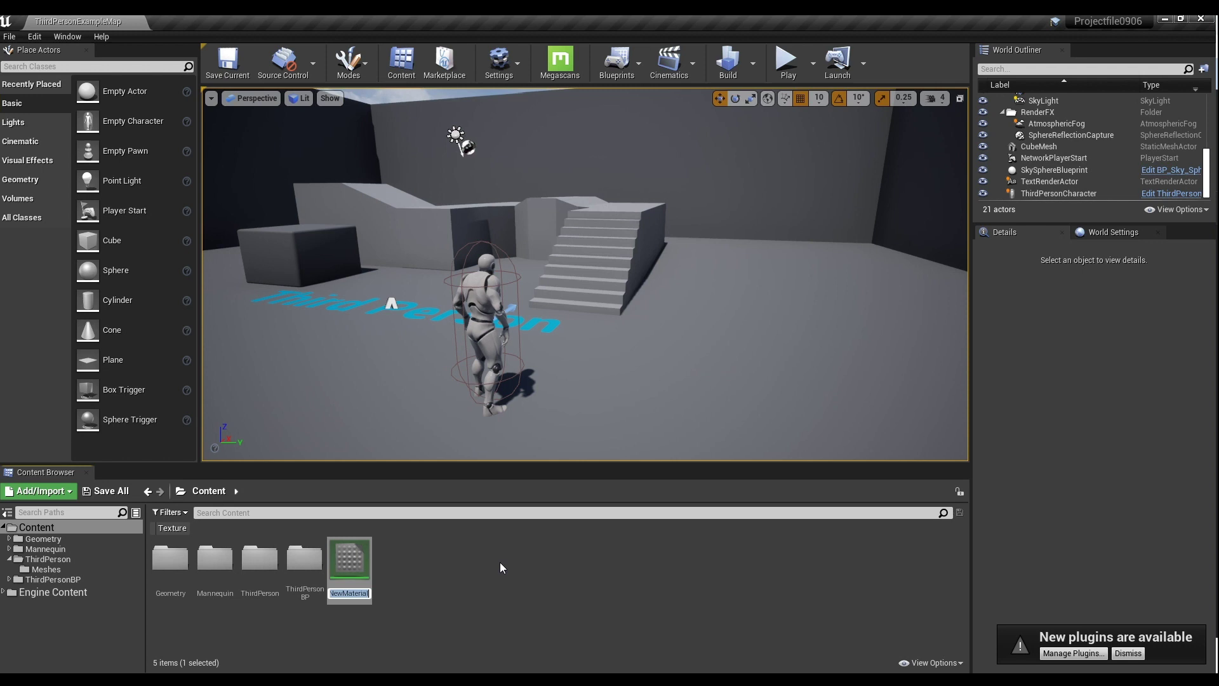
Name the new material M_Hologram and open it for editing
{"action": "type", "text": "logram"}
{"action": "key", "text": "Return"}
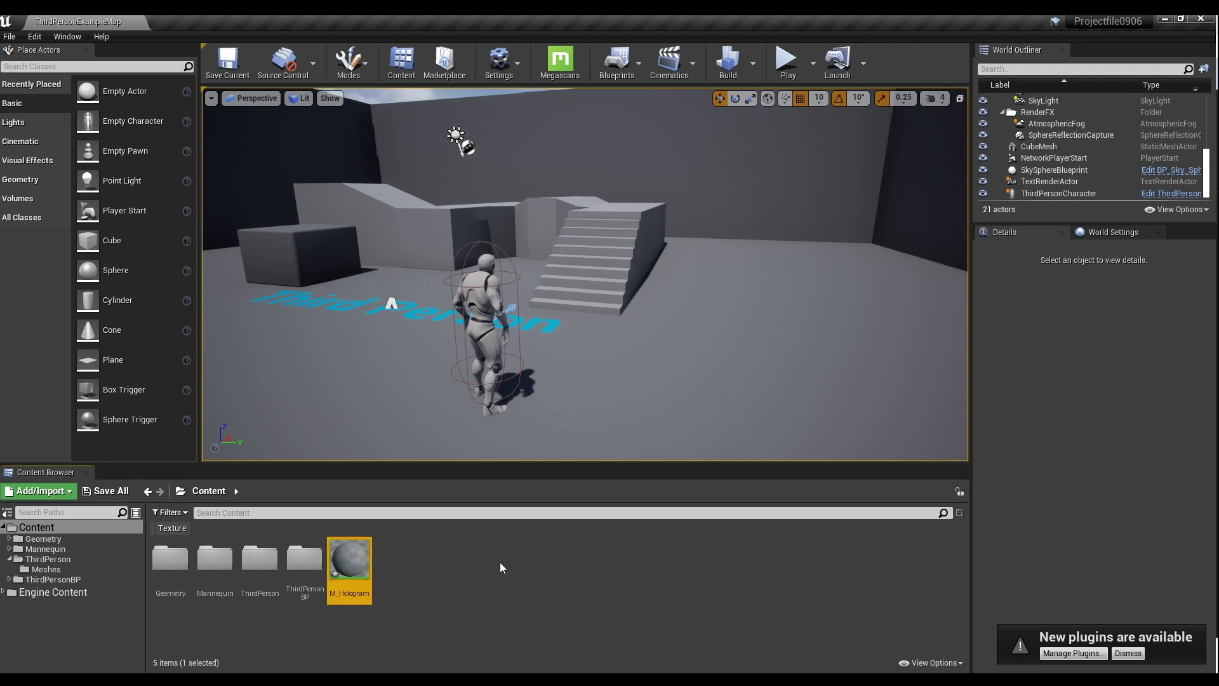
{"action": "double_click", "coordinate": [363, 560]}
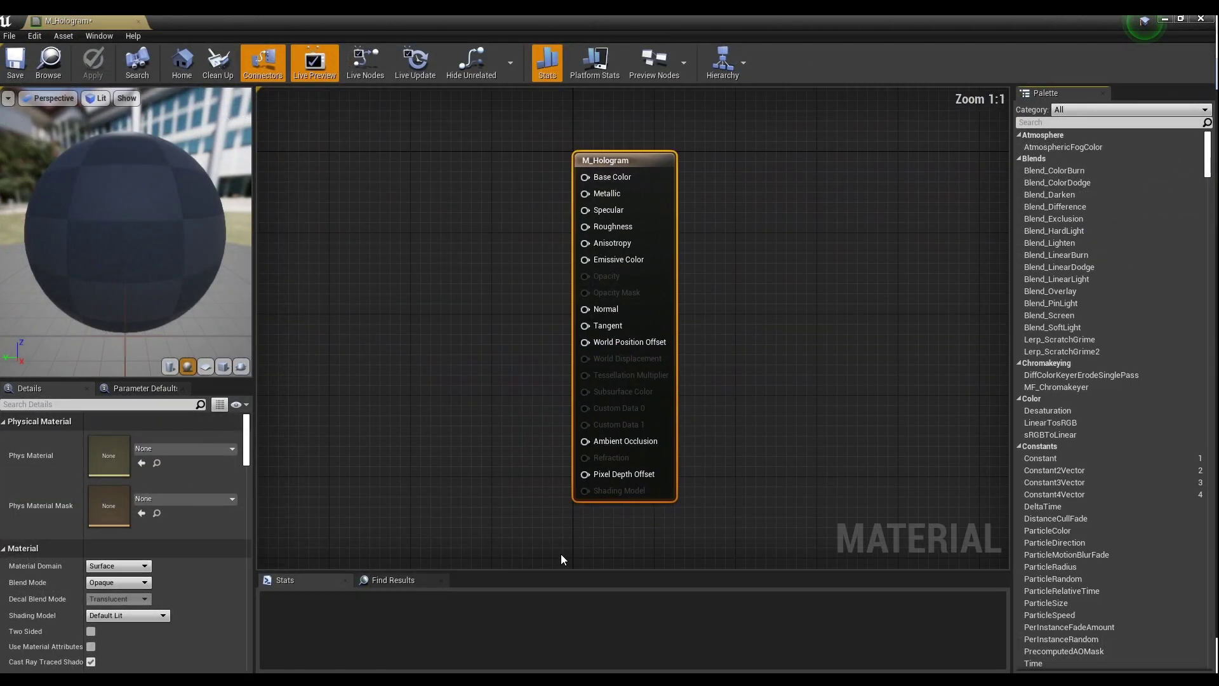
Set the M_Hologram material's blend mode to Translucent
{"action": "right_click_drag", "start_coordinate": [496, 400], "coordinate": [688, 396]}
{"action": "left_click", "coordinate": [689, 397]}
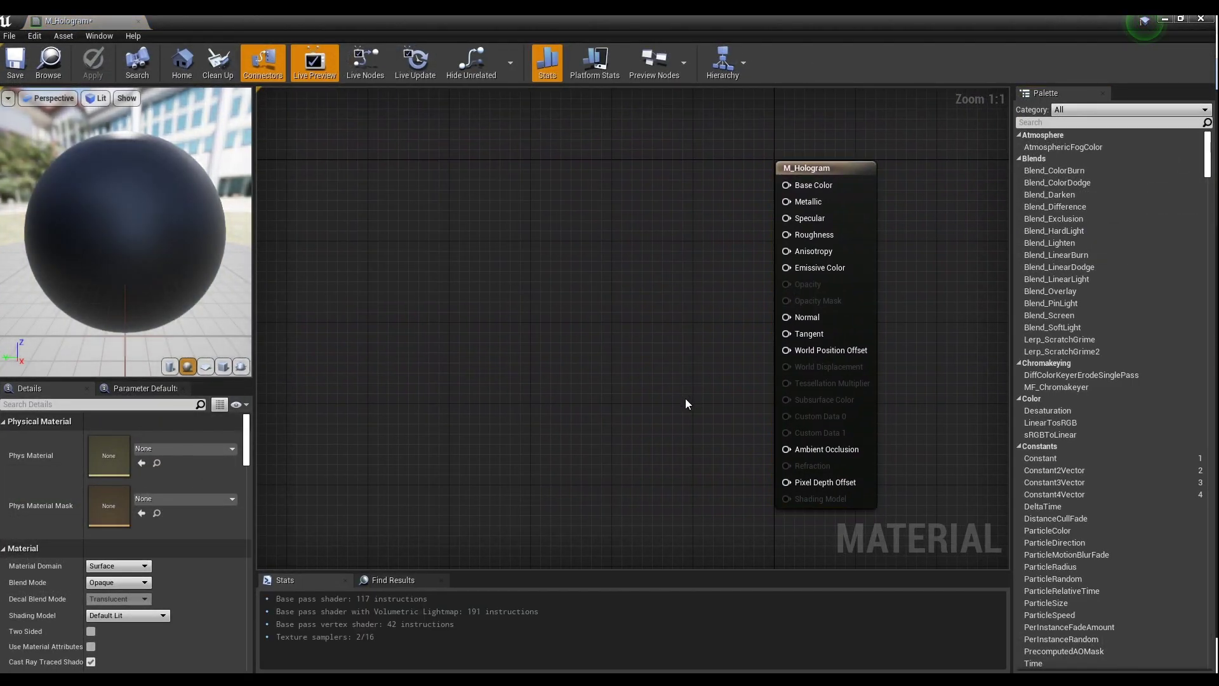
{"action": "left_click", "coordinate": [140, 582]}
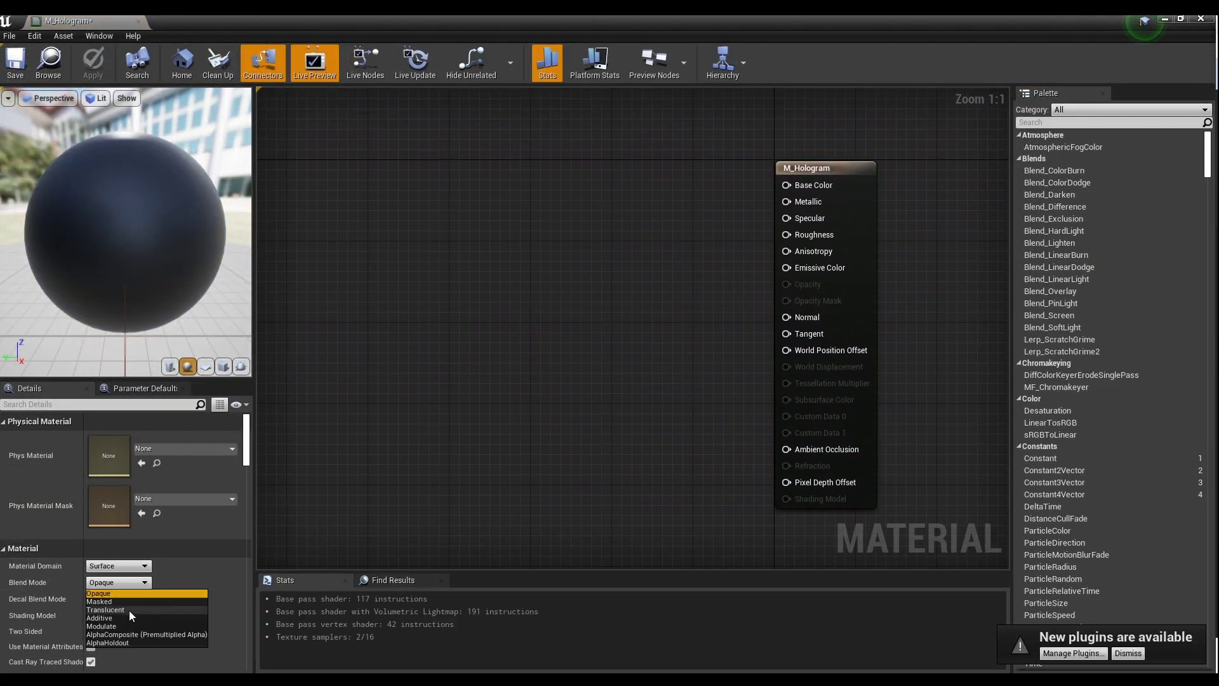
{"action": "left_click", "coordinate": [128, 611]}
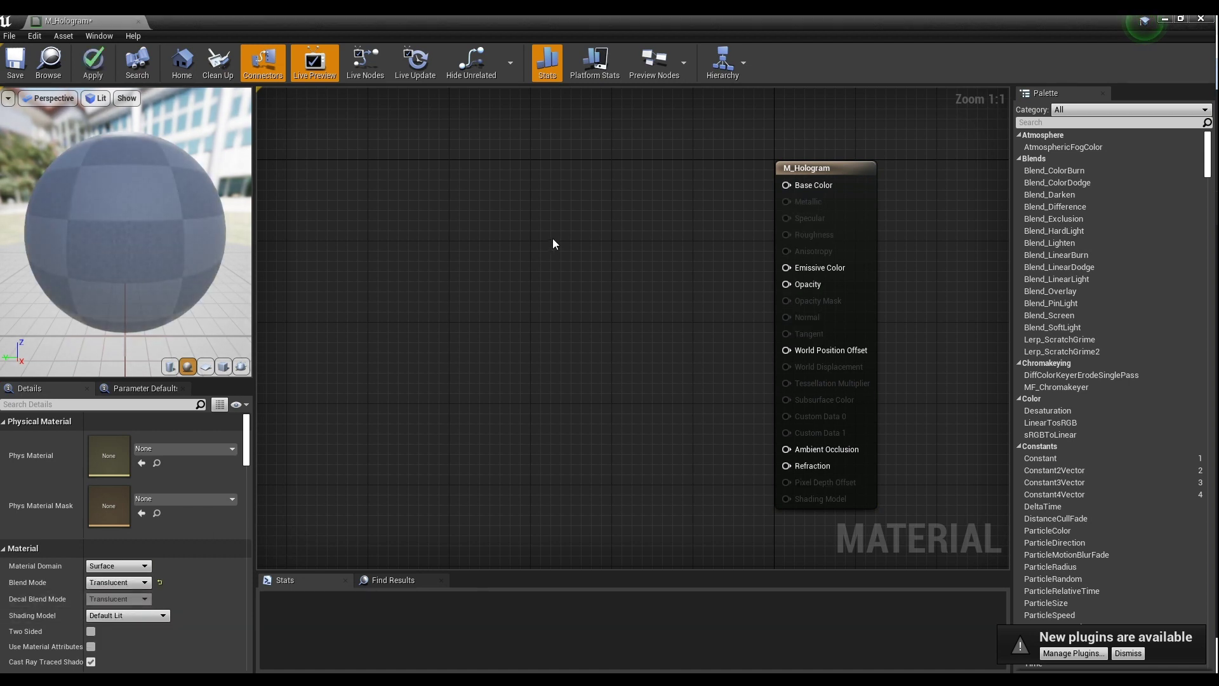
Add a GeneratedBand node to the empty graph area beside the M_Hologram result node
{"action": "scroll", "coordinate": [470, 290], "scroll_direction": "down", "scroll_amount": 2}
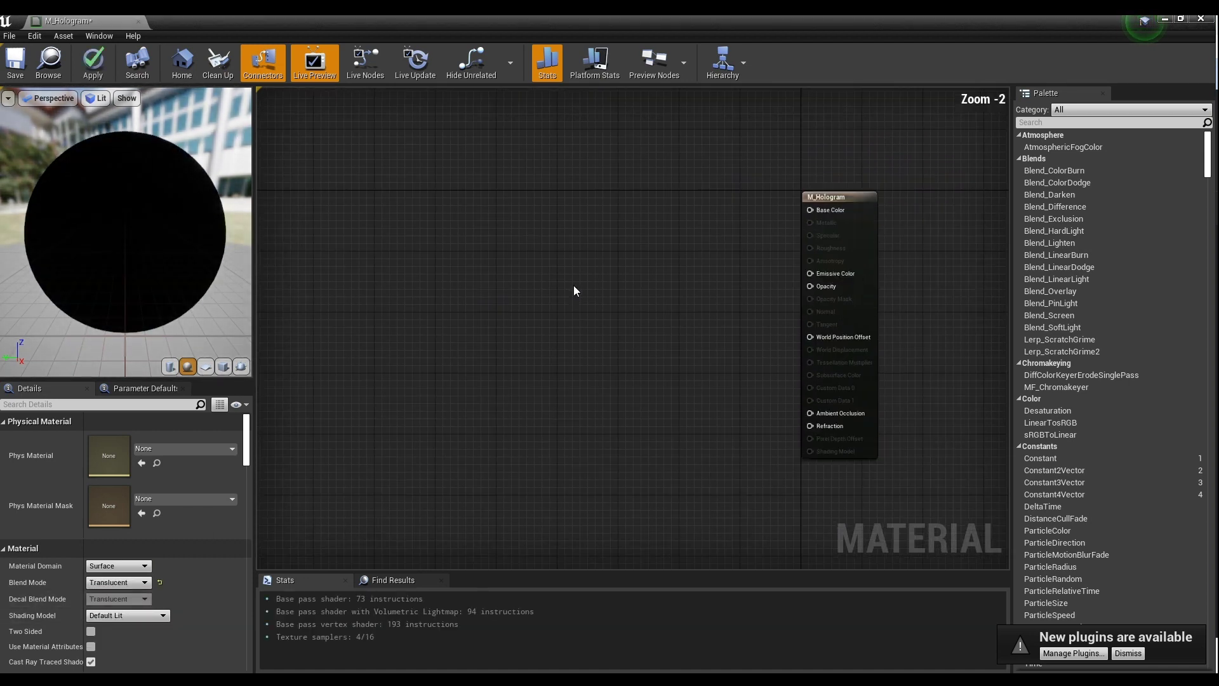
{"action": "right_click", "coordinate": [518, 283]}
{"action": "type", "text": "g"}
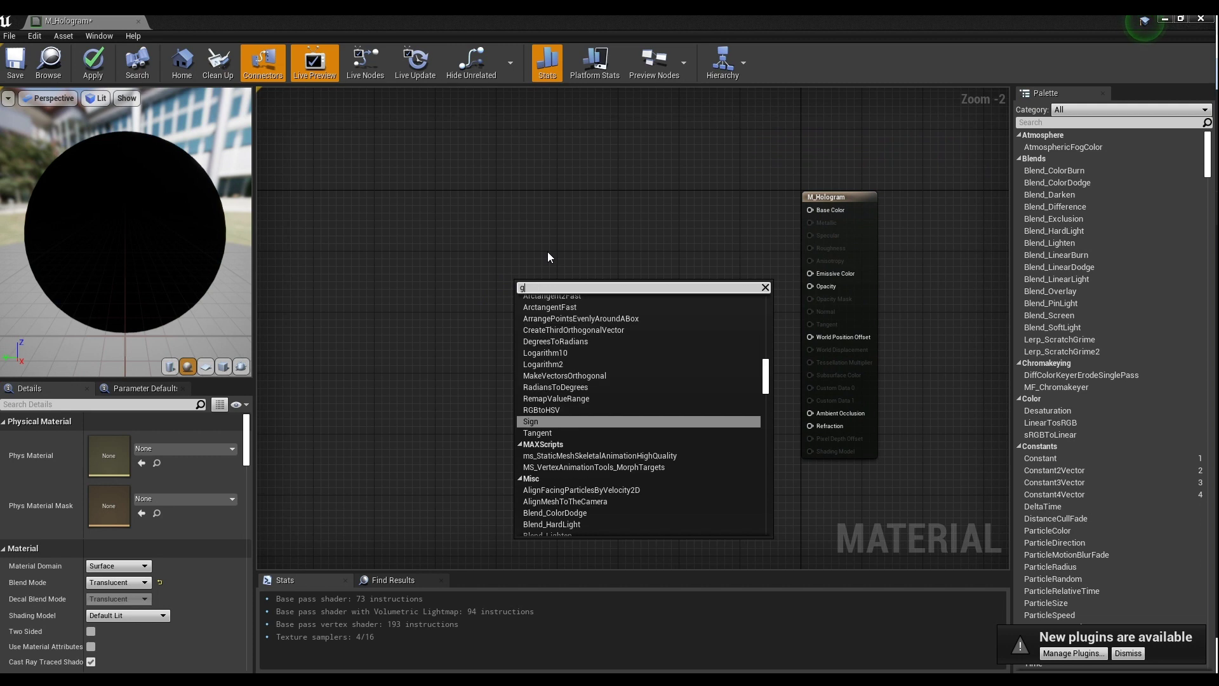
{"action": "type", "text": "ene"}
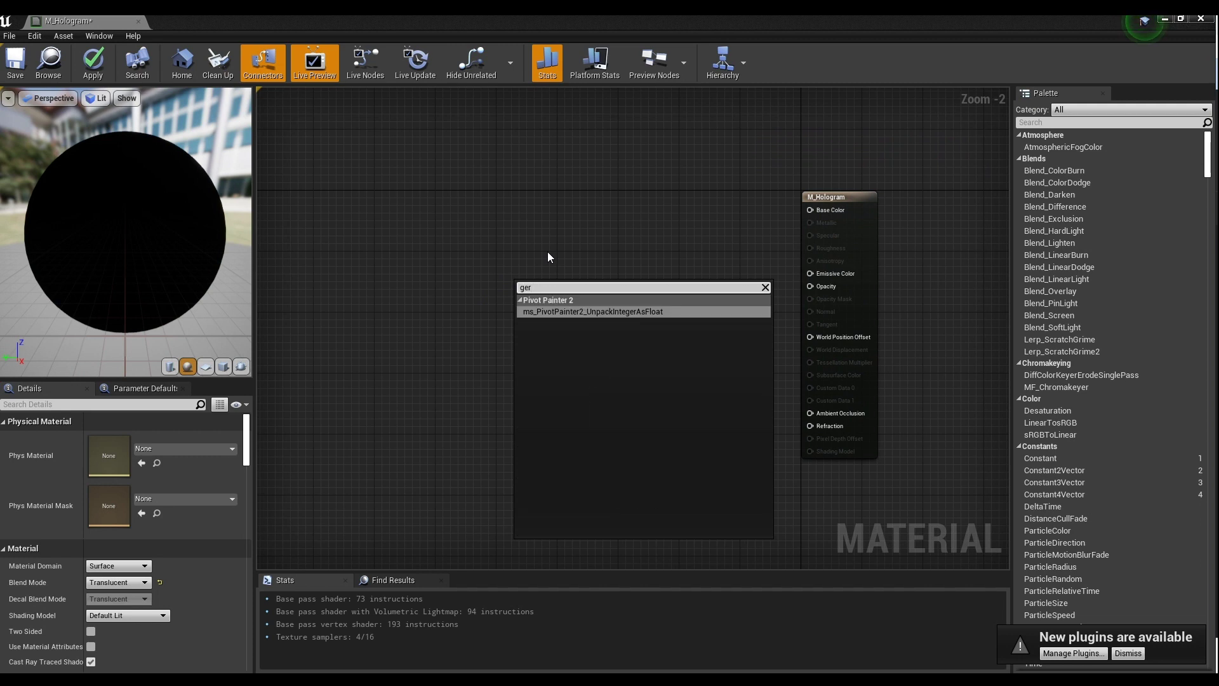
{"action": "key", "text": "Return"}
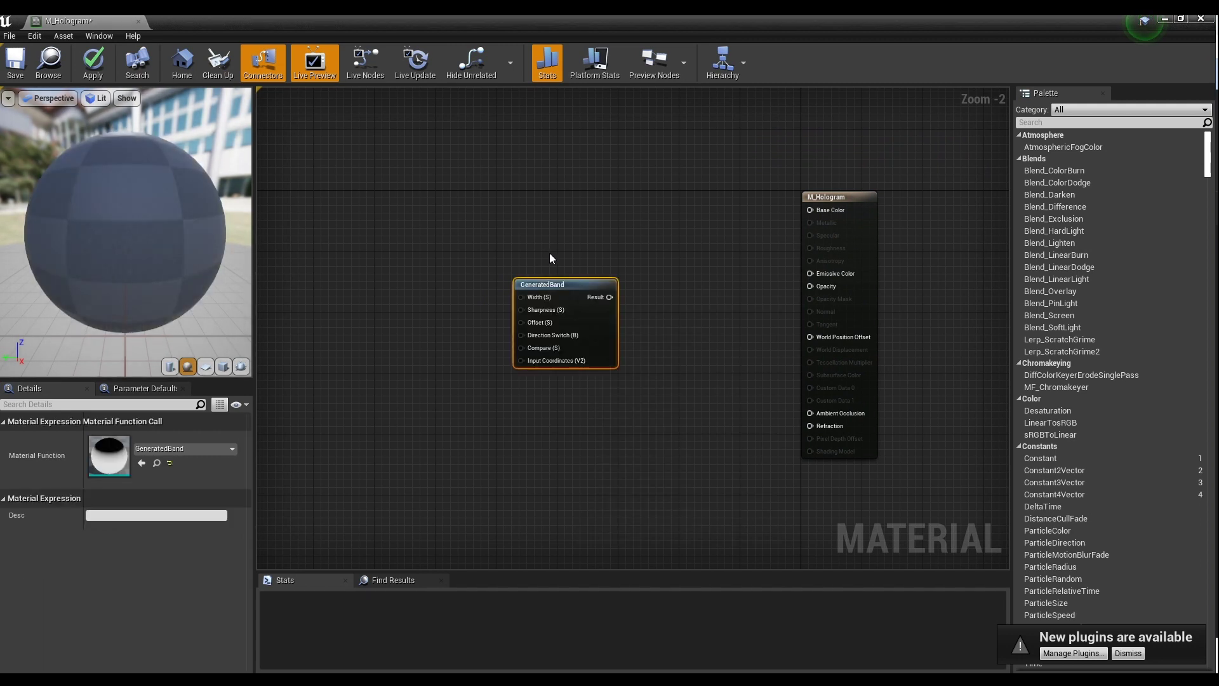
Create a scalar parameter named Width with default value 0.4 and connect it to the GeneratedBand node's Width input
{"action": "scroll", "coordinate": [539, 259], "scroll_direction": "up", "scroll_amount": 2}
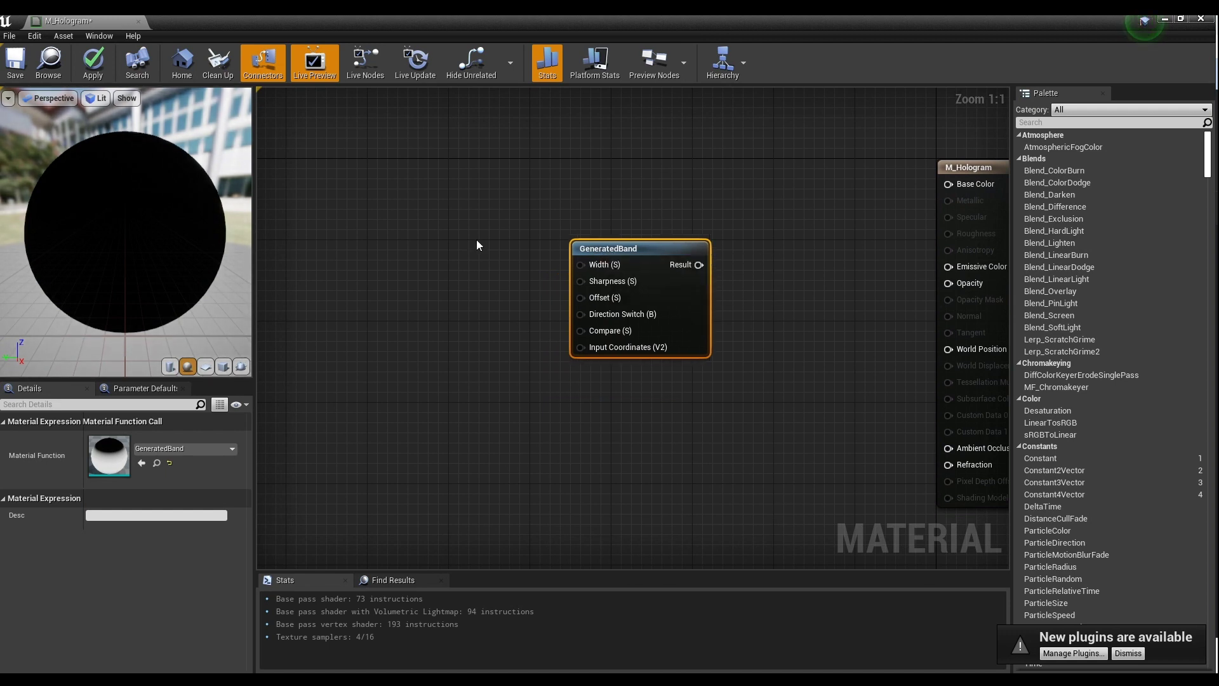
{"action": "right_click_drag", "start_coordinate": [479, 242], "coordinate": [558, 242]}
{"action": "left_click", "coordinate": [524, 245]}
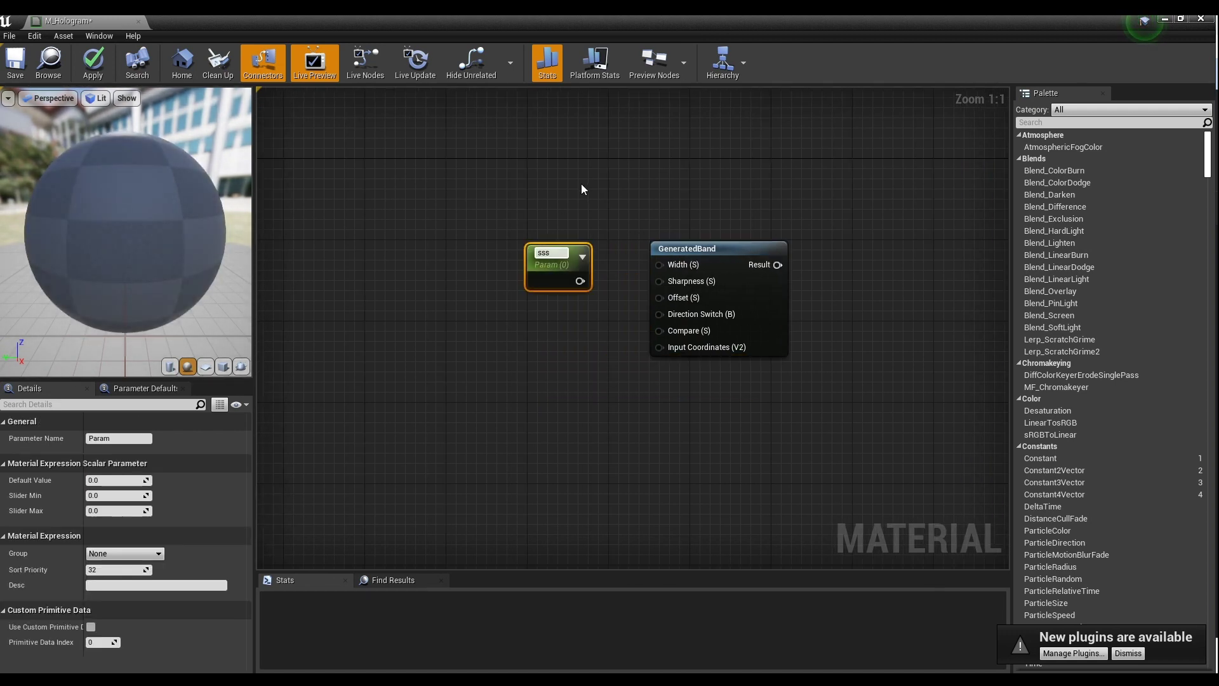
{"action": "type", "text": "Width"}
{"action": "key", "text": "Return"}
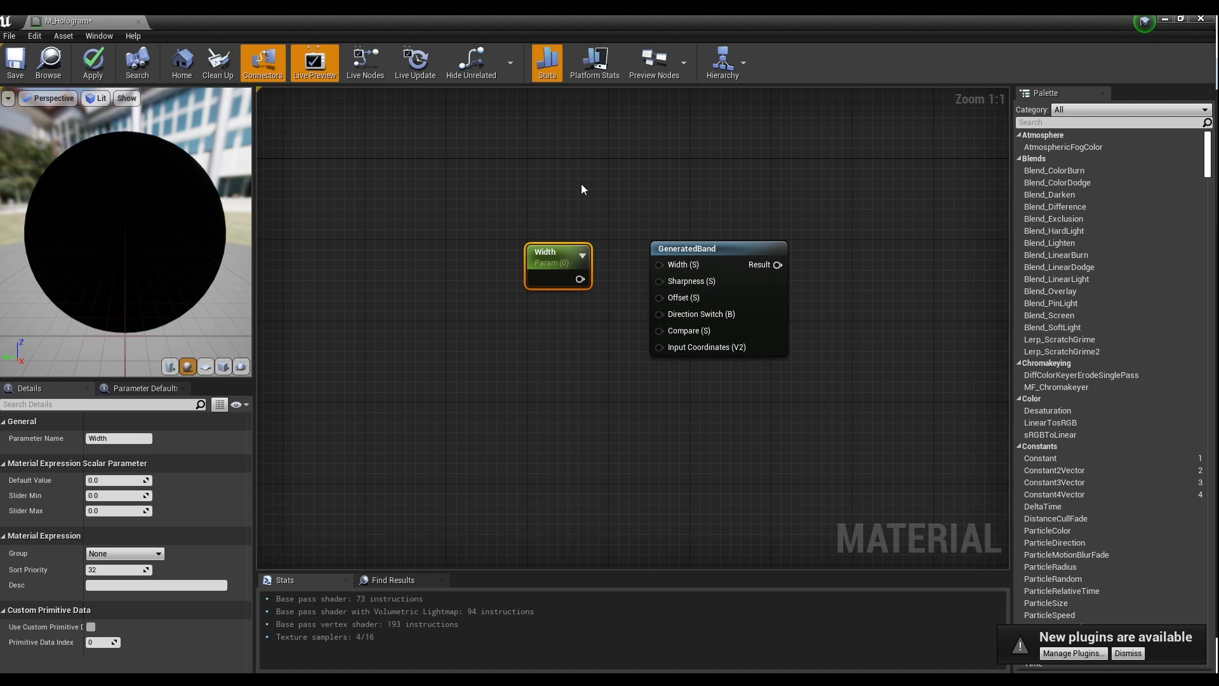
{"action": "left_click", "coordinate": [101, 484]}
{"action": "type", "text": "0.4"}
{"action": "key", "text": "Return"}
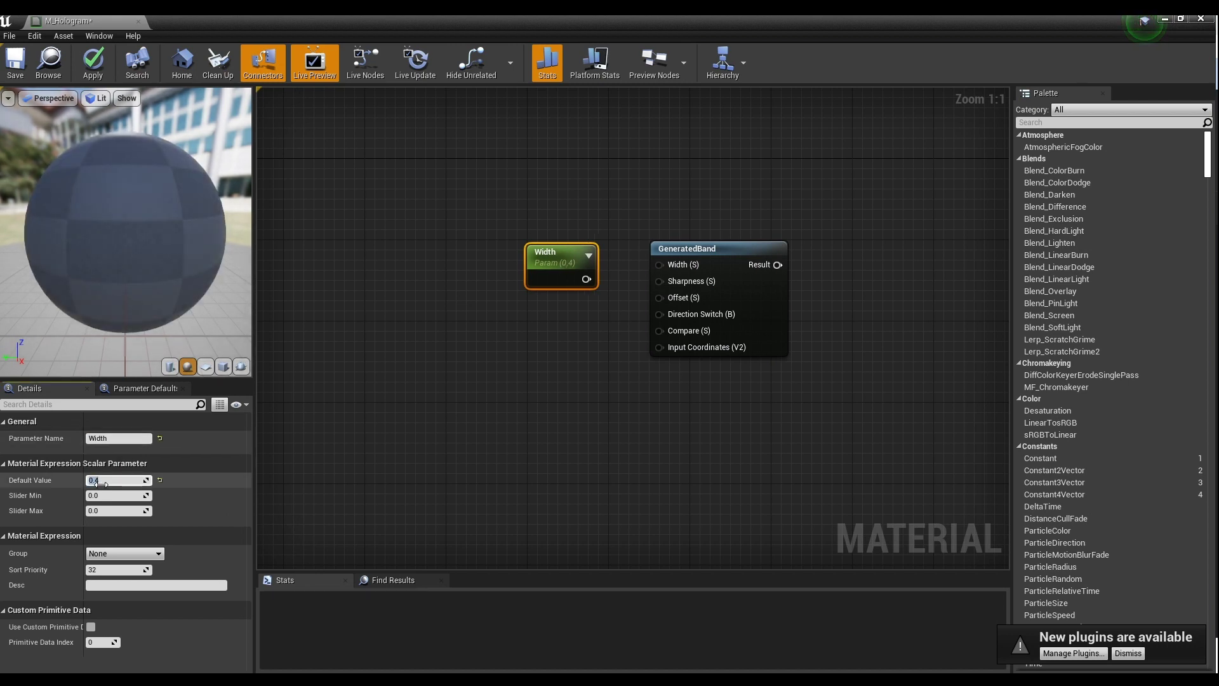
{"action": "left_click_drag", "start_coordinate": [585, 279], "coordinate": [678, 251]}
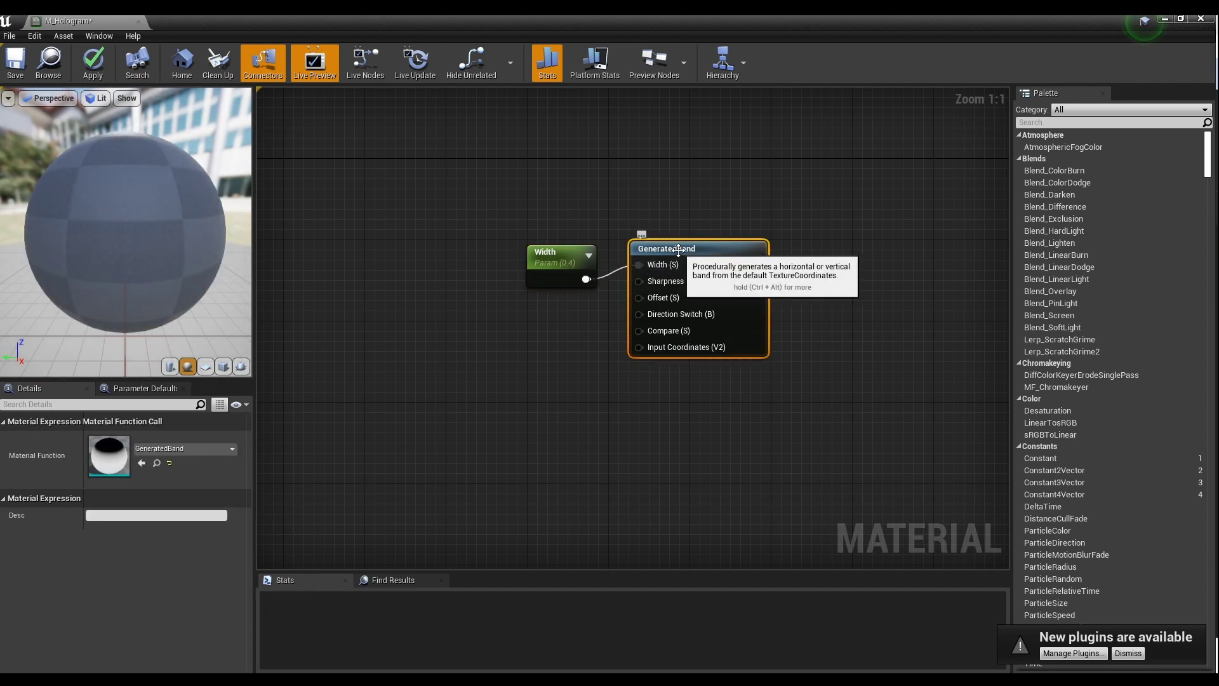
Preview the GeneratedBand node's output on a cube preview mesh, look at the band, and stop previewing the node
{"action": "right_click_drag", "start_coordinate": [532, 354], "coordinate": [571, 332]}
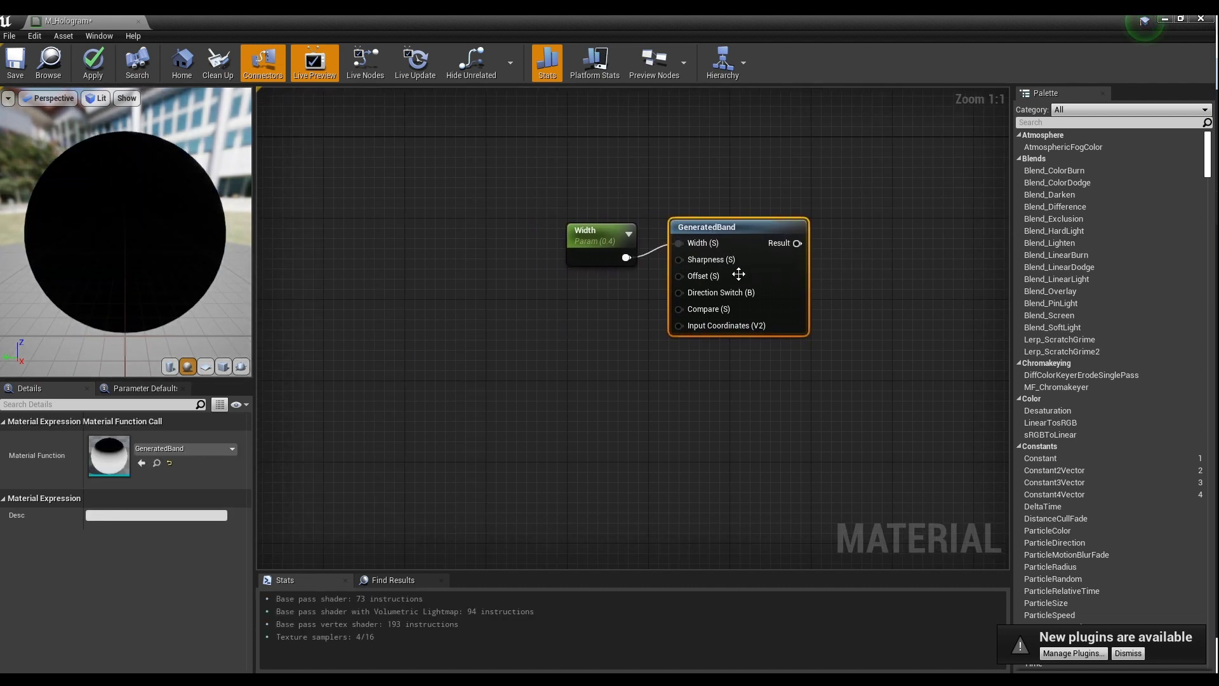
{"action": "right_click", "coordinate": [747, 240]}
{"action": "left_click", "coordinate": [802, 294]}
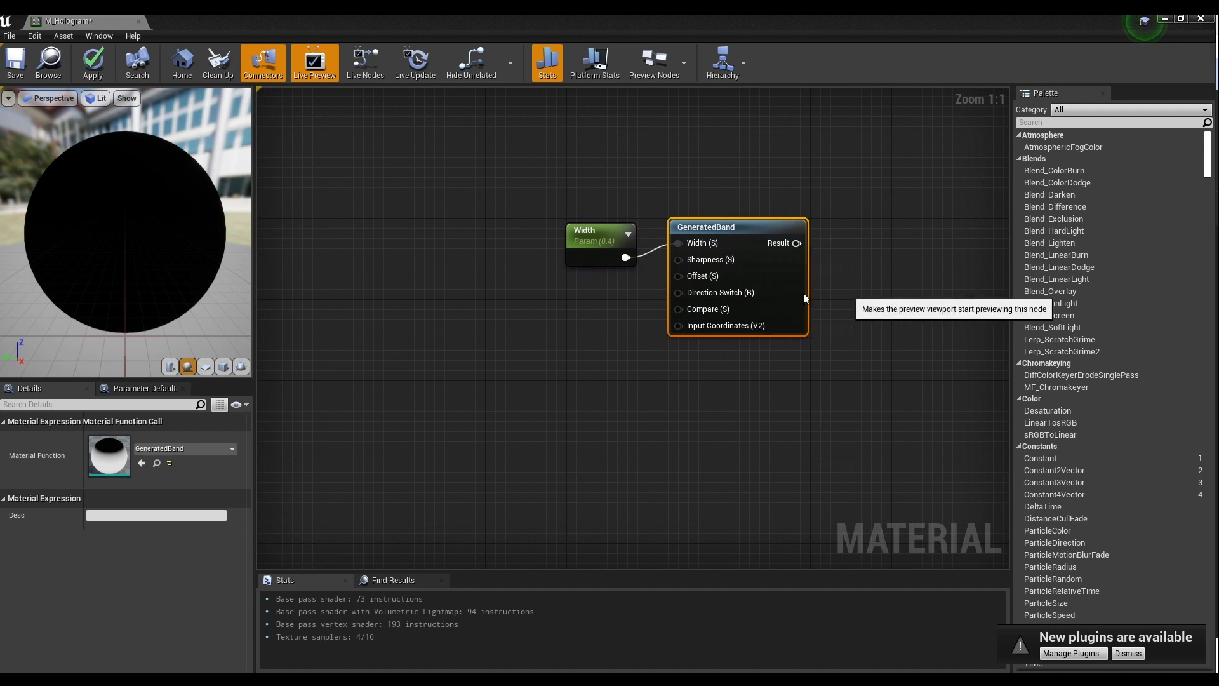
{"action": "left_click", "coordinate": [223, 367]}
{"action": "left_click_drag", "start_coordinate": [159, 241], "coordinate": [89, 247]}
{"action": "right_click", "coordinate": [755, 233]}
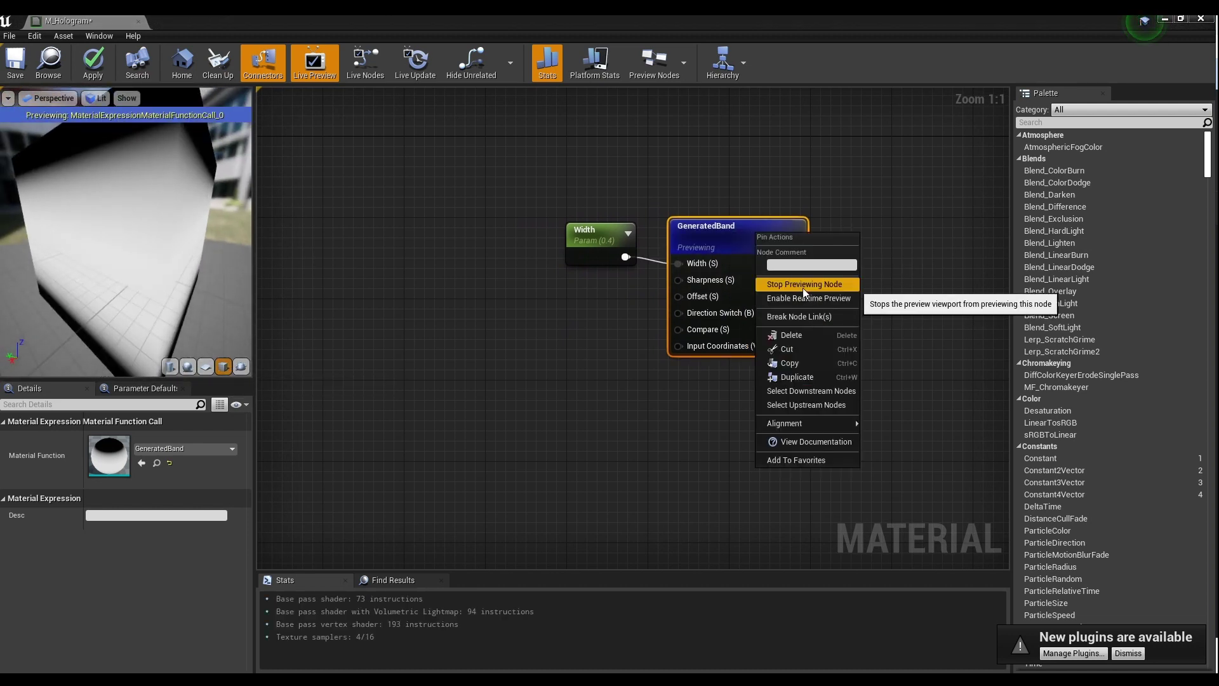
{"action": "left_click", "coordinate": [803, 287]}
{"action": "left_click_drag", "start_coordinate": [146, 245], "coordinate": [209, 261]}
{"action": "scroll", "coordinate": [175, 247], "scroll_direction": "down", "scroll_amount": 5}
Add a WorldPosition node to the material graph
{"action": "right_click_drag", "start_coordinate": [611, 264], "coordinate": [639, 240]}
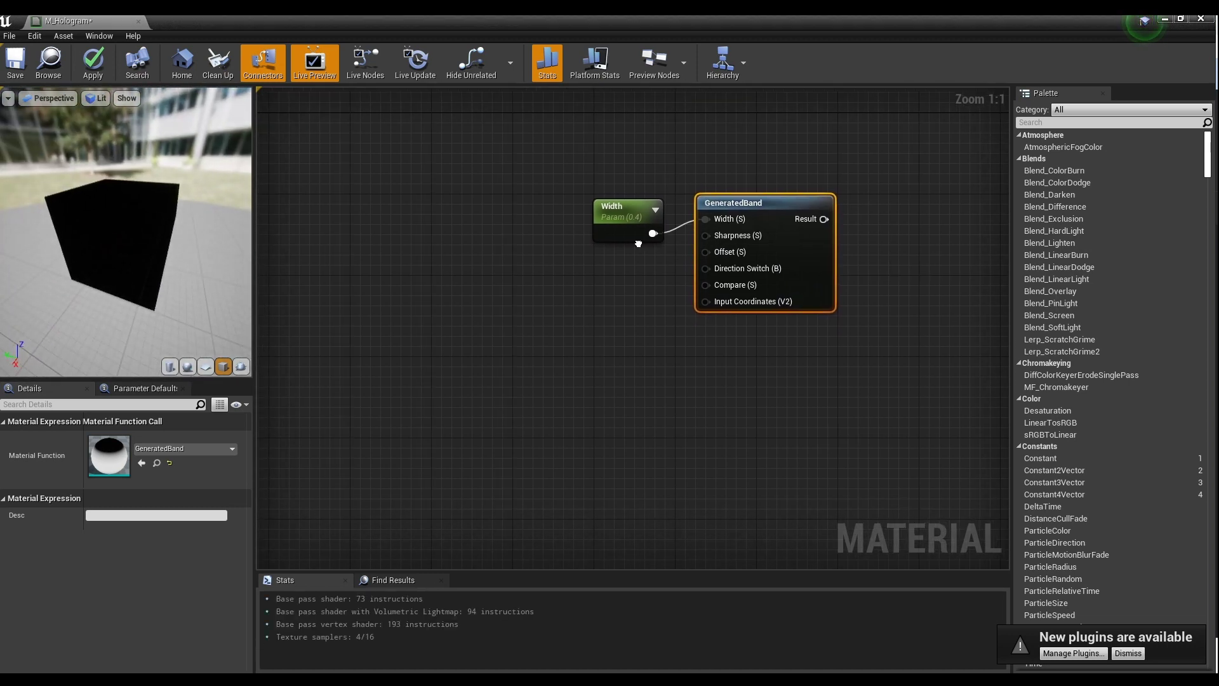
{"action": "right_click", "coordinate": [544, 287]}
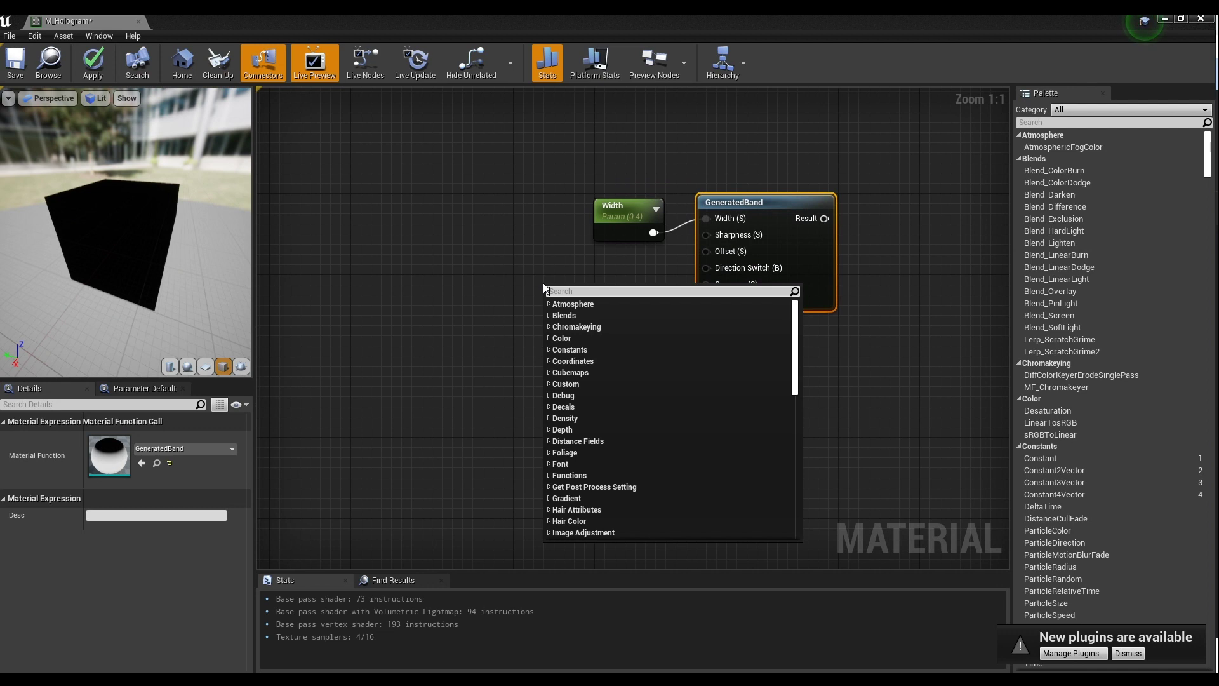
{"action": "type", "text": "wo"}
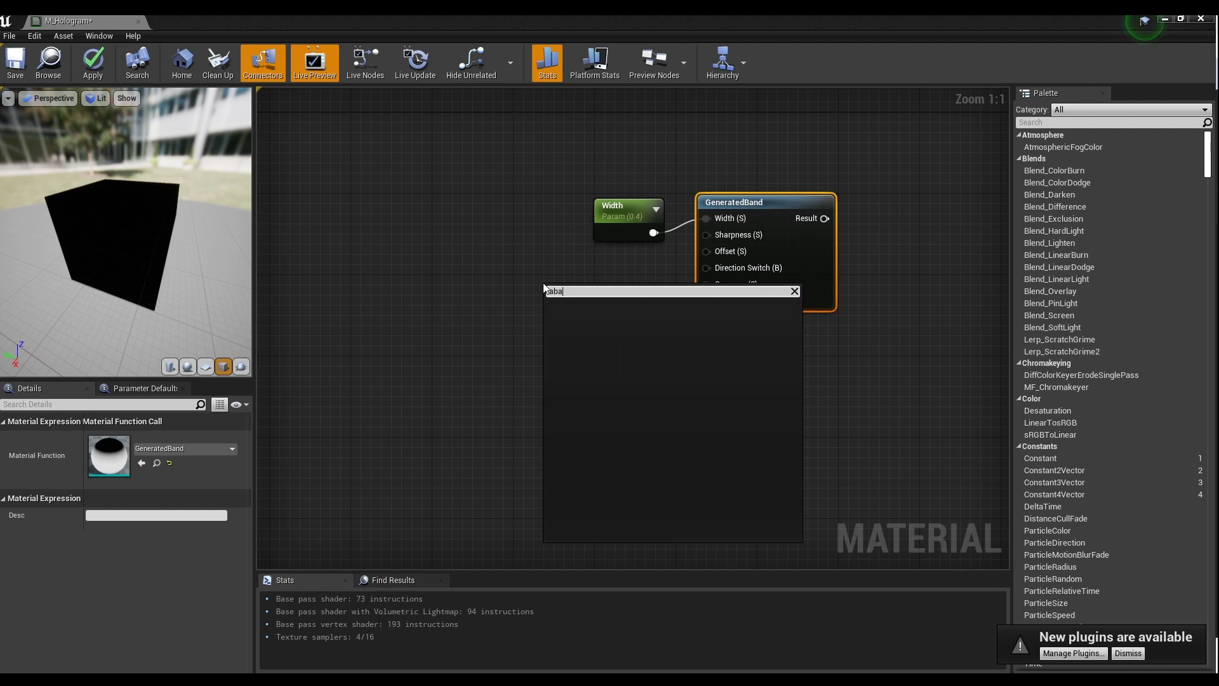
{"action": "type", "text": "rld"}
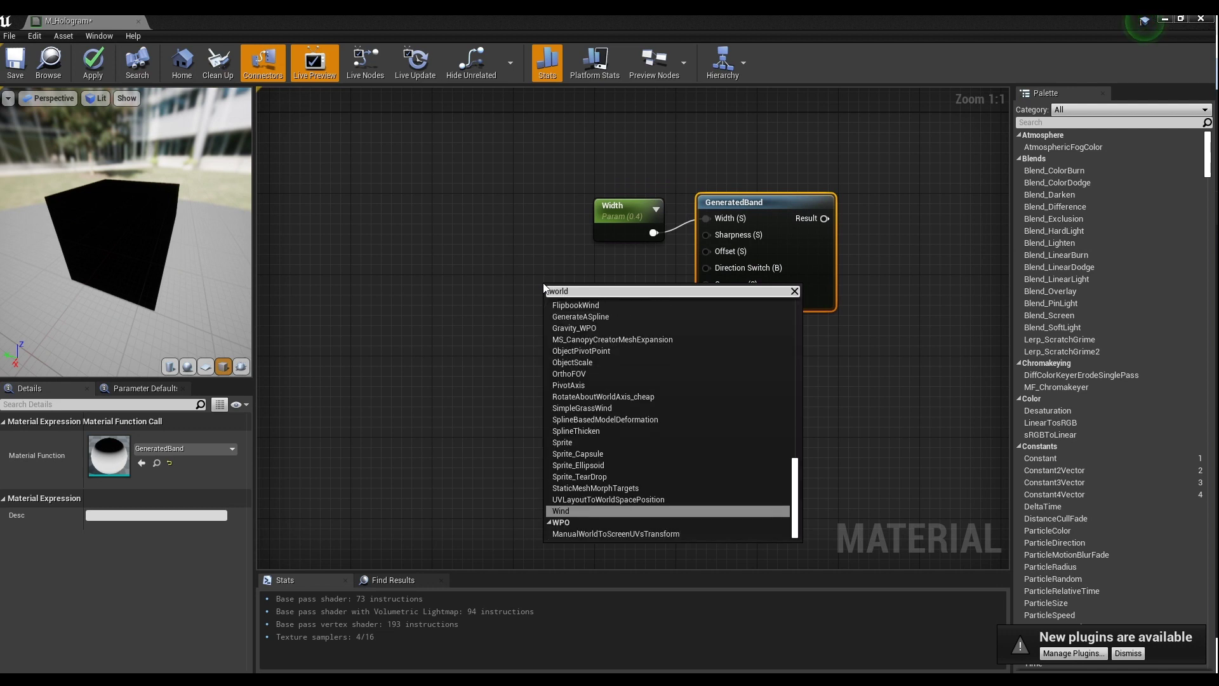
{"action": "scroll", "coordinate": [657, 341], "scroll_direction": "up", "scroll_amount": 10}
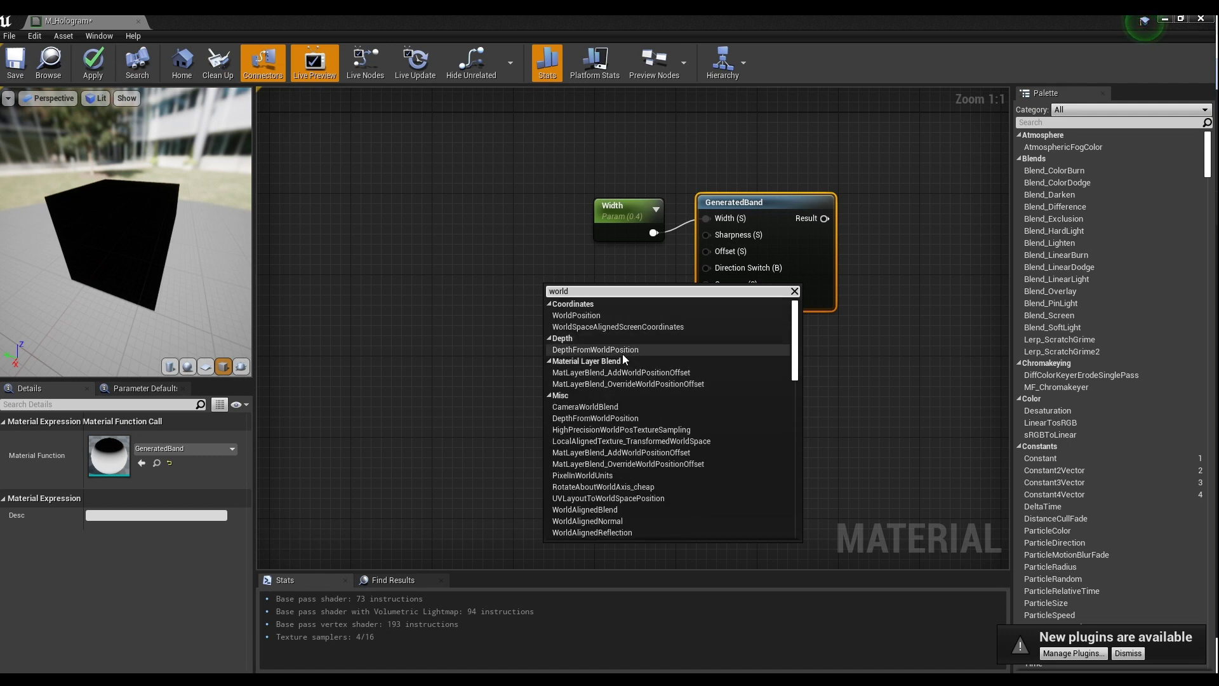
{"action": "type", "text": "ld"}
{"action": "left_click", "coordinate": [601, 314]}
Place the Absolute World Position node well before the Width parameter, leaving room for more nodes between them
{"action": "left_click_drag", "start_coordinate": [529, 277], "coordinate": [319, 235]}
{"action": "right_click_drag", "start_coordinate": [543, 280], "coordinate": [670, 268]}
{"action": "left_click", "coordinate": [550, 241]}
{"action": "right_click_drag", "start_coordinate": [556, 250], "coordinate": [580, 264]}
{"action": "left_click_drag", "start_coordinate": [507, 259], "coordinate": [466, 260]}
{"action": "left_click", "coordinate": [548, 266]}
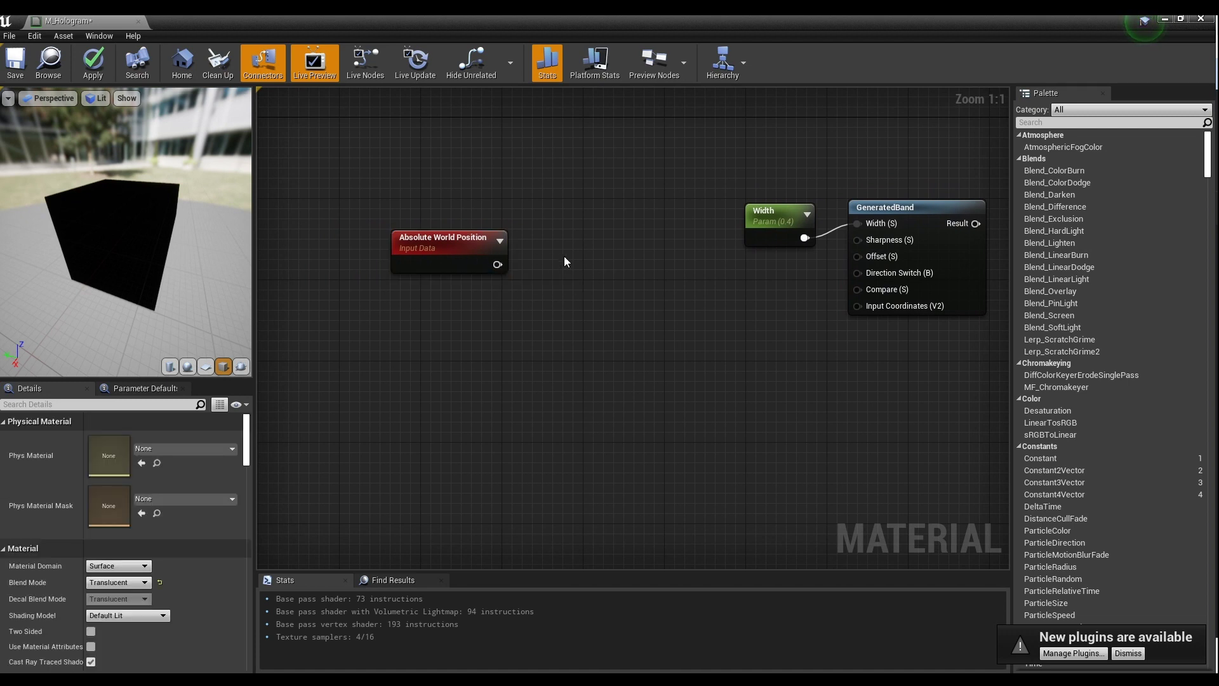
Add a Divide node and a scalar parameter named Divide 01 with default value 15
{"action": "left_click", "coordinate": [563, 256]}
{"action": "right_click_drag", "start_coordinate": [460, 325], "coordinate": [486, 318]}
{"action": "left_click", "coordinate": [466, 301]}
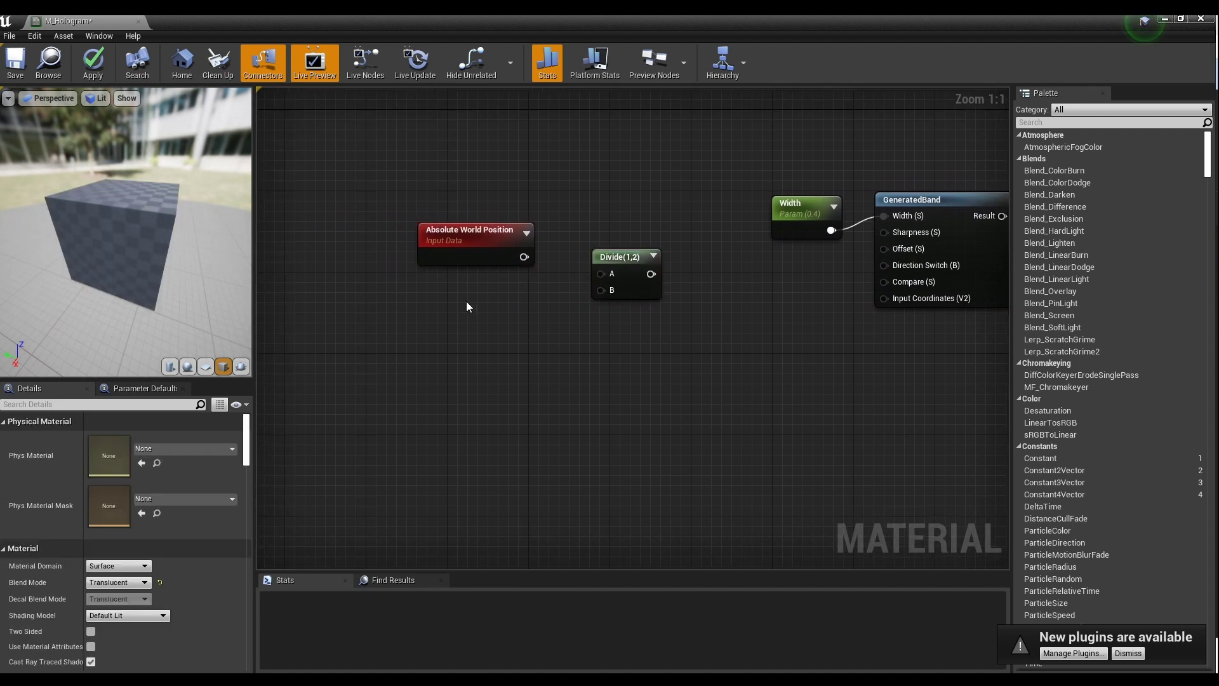
{"action": "left_click", "coordinate": [474, 307]}
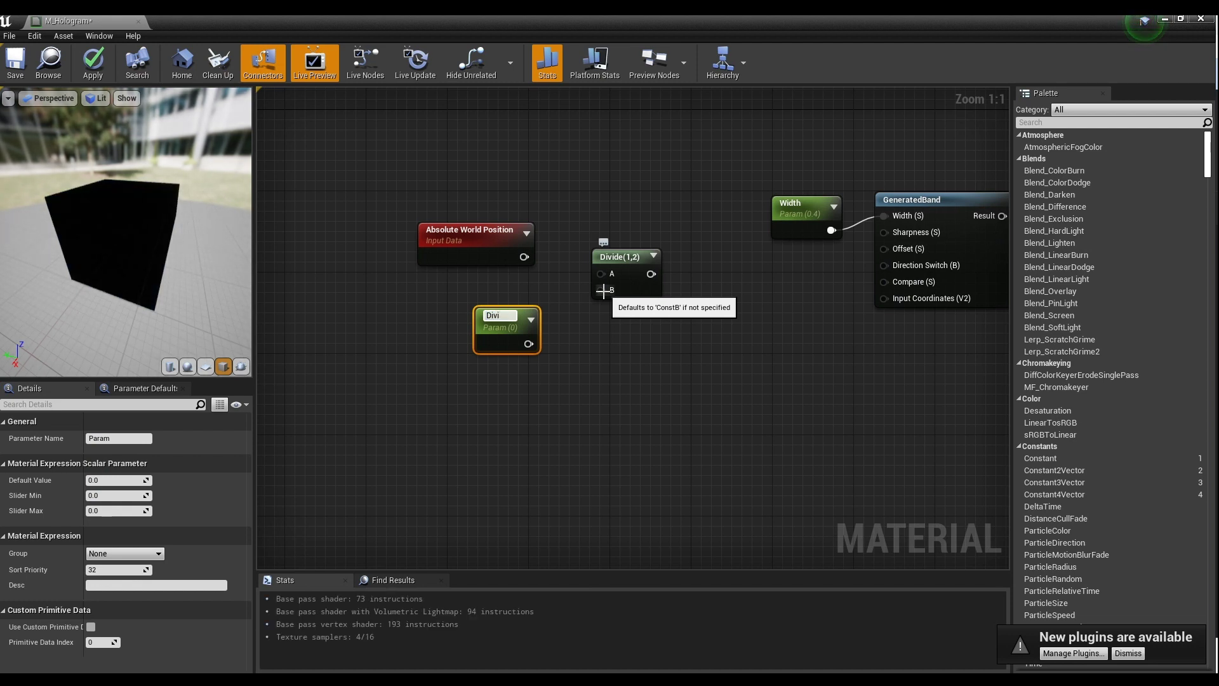
{"action": "type", "text": "Divide 01"}
{"action": "key", "text": "Return"}
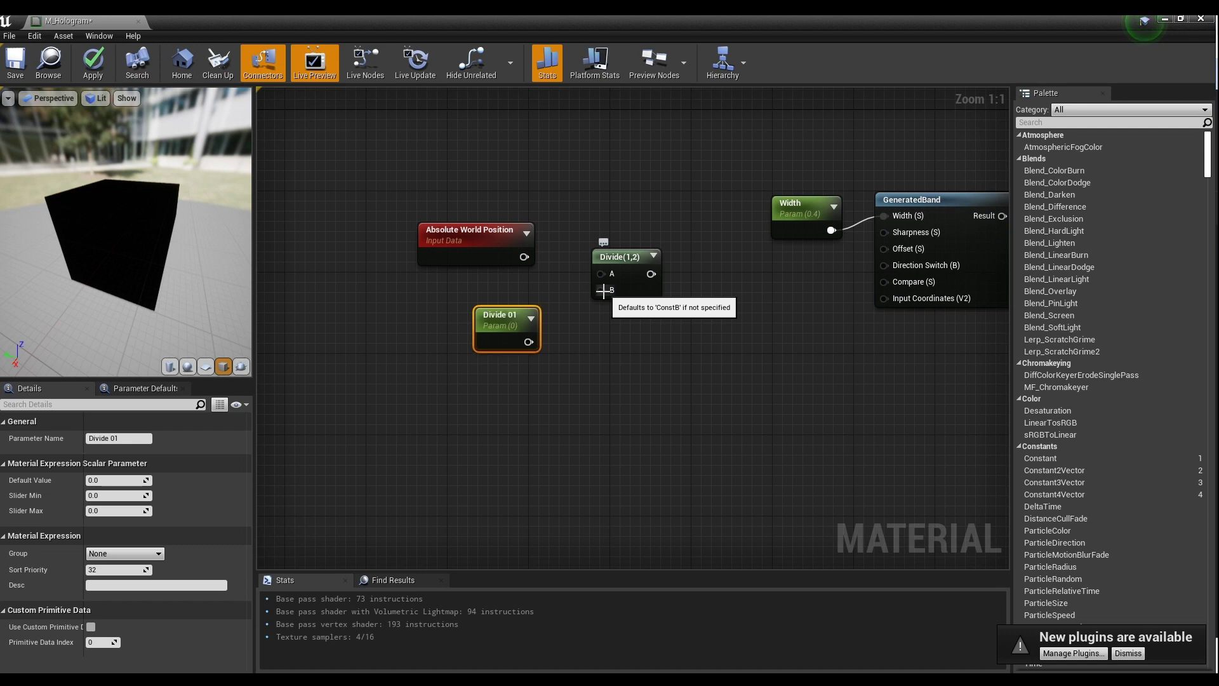
{"action": "left_click", "coordinate": [119, 463]}
{"action": "left_click", "coordinate": [120, 463]}
{"action": "left_click", "coordinate": [123, 481]}
{"action": "key", "text": "Return"}
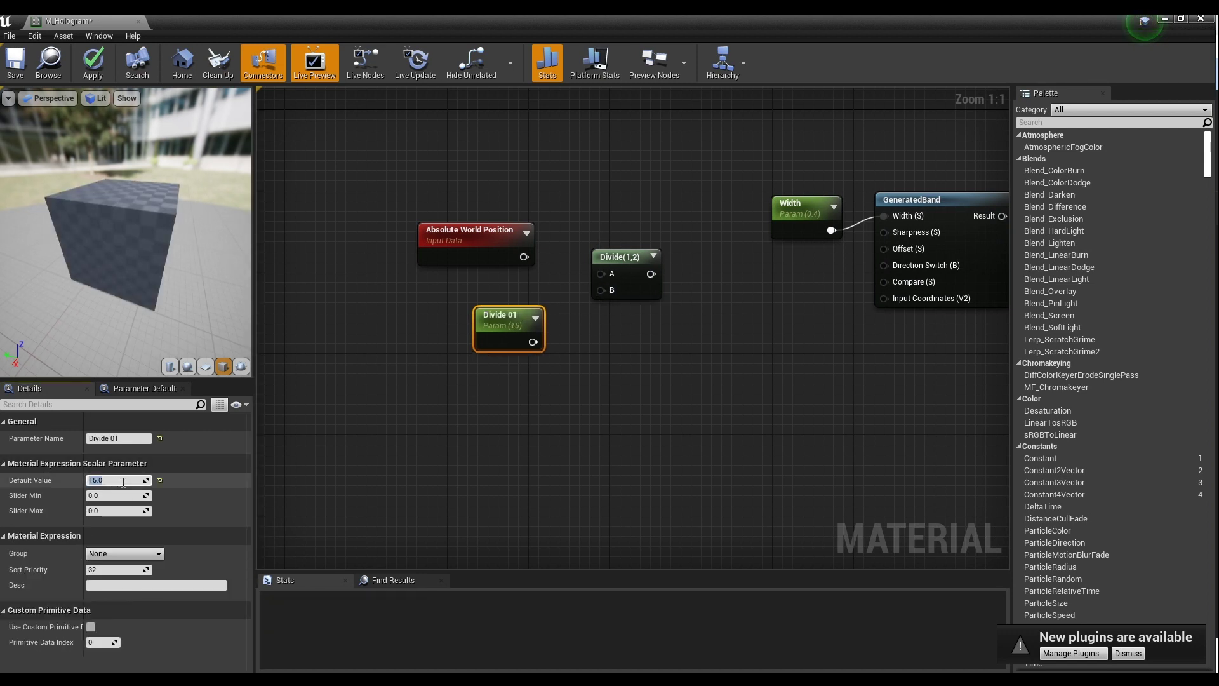
Connect Absolute World Position to the Divide node's A input and Divide 01 to B, and arrange the nodes compactly
{"action": "left_click_drag", "start_coordinate": [627, 275], "coordinate": [626, 259]}
{"action": "left_click_drag", "start_coordinate": [524, 257], "coordinate": [599, 258]}
{"action": "left_click_drag", "start_coordinate": [529, 341], "coordinate": [600, 274]}
{"action": "left_click_drag", "start_coordinate": [522, 318], "coordinate": [503, 303]}
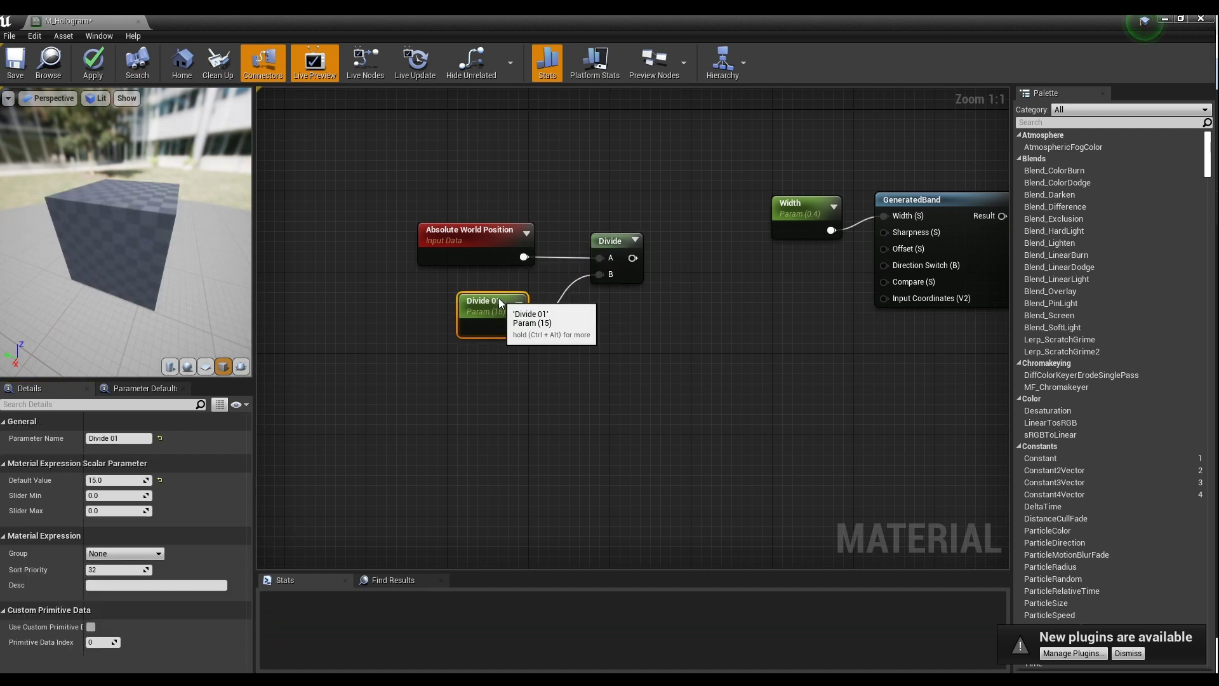
{"action": "left_click", "coordinate": [612, 244]}
{"action": "left_click_drag", "start_coordinate": [612, 244], "coordinate": [592, 244]}
{"action": "left_click", "coordinate": [656, 257]}
Add a ComponentMask node with only the G and B channels enabled
{"action": "right_click", "coordinate": [657, 261]}
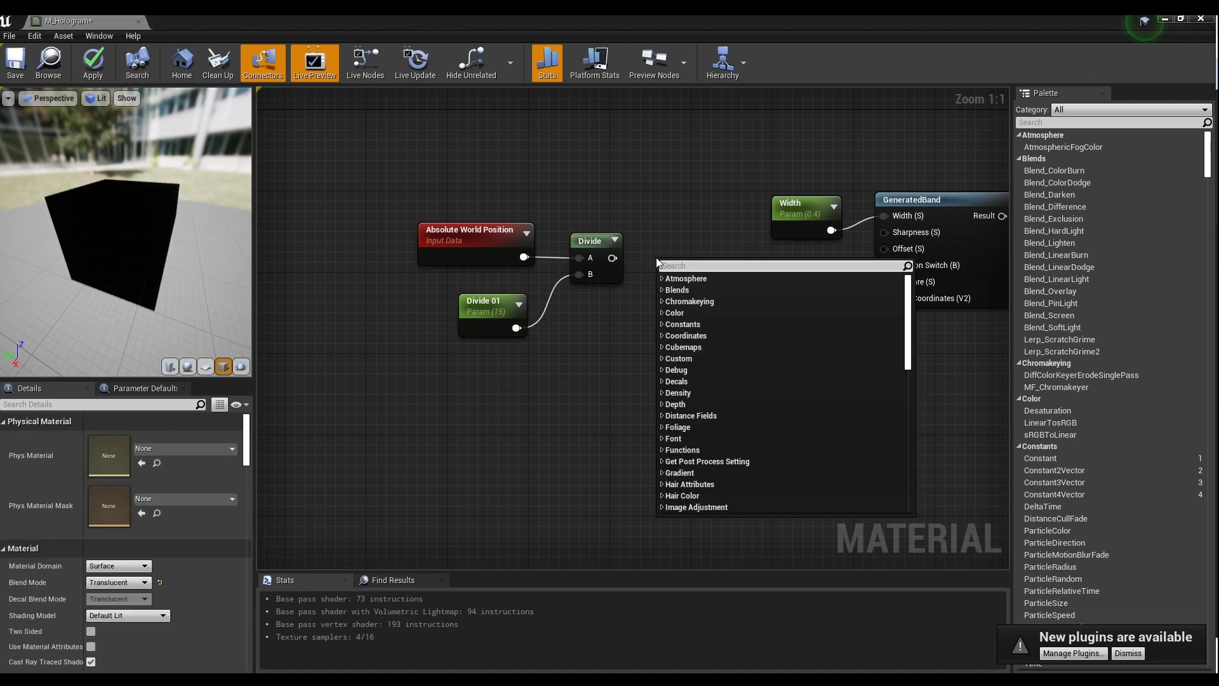
{"action": "type", "text": "comp"}
{"action": "key", "text": "Return"}
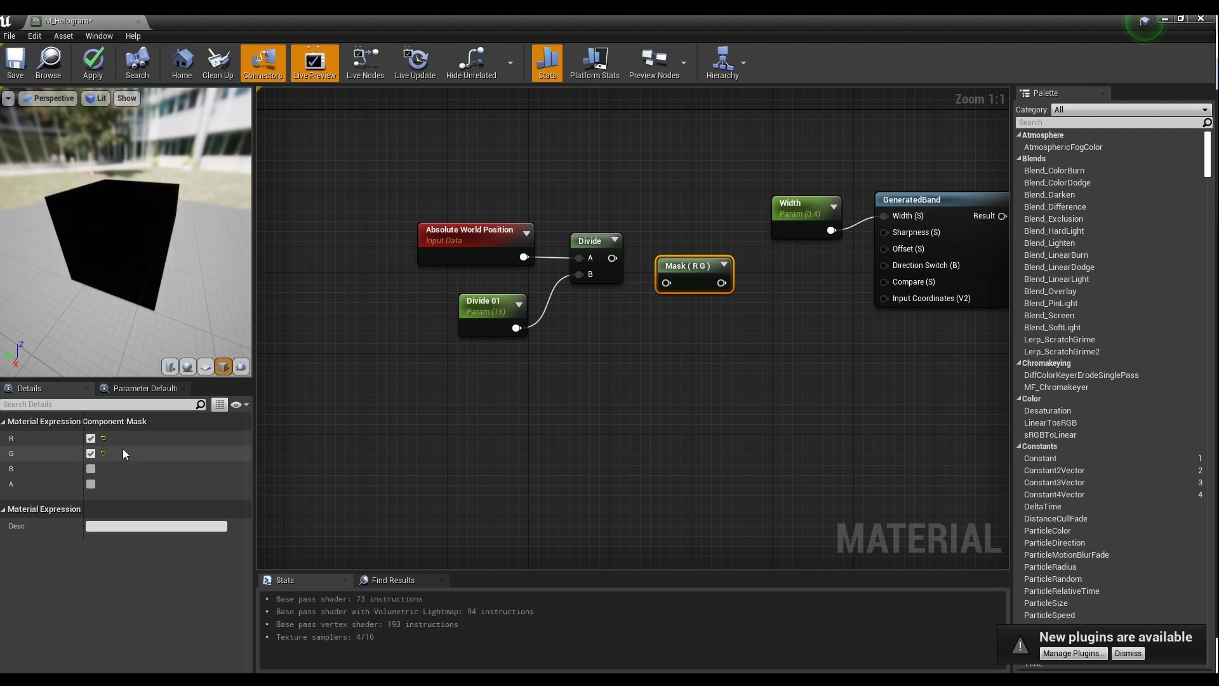
{"action": "left_click", "coordinate": [92, 438]}
{"action": "left_click", "coordinate": [93, 469]}
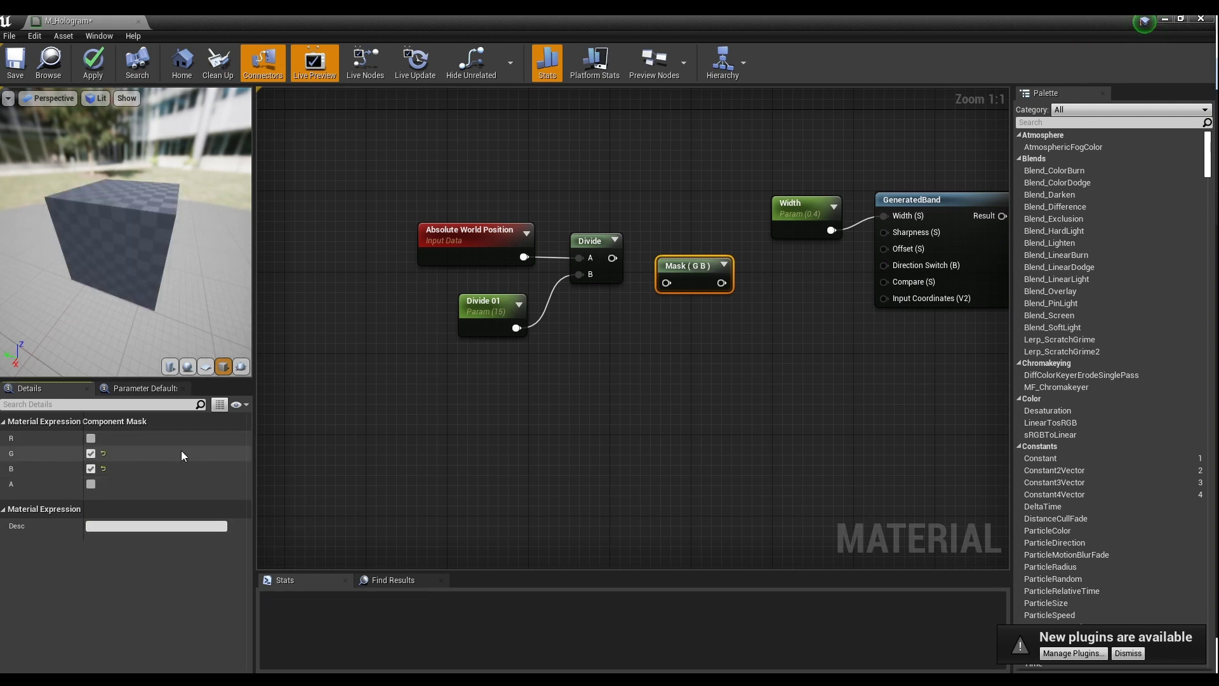
Connect the Divide output to the G B mask and move the whole world position chain away from the GeneratedBand node
{"action": "left_click", "coordinate": [672, 338]}
{"action": "left_click_drag", "start_coordinate": [612, 258], "coordinate": [685, 247]}
{"action": "left_click_drag", "start_coordinate": [423, 196], "coordinate": [644, 343]}
{"action": "left_click_drag", "start_coordinate": [689, 243], "coordinate": [557, 283]}
{"action": "left_click", "coordinate": [635, 280]}
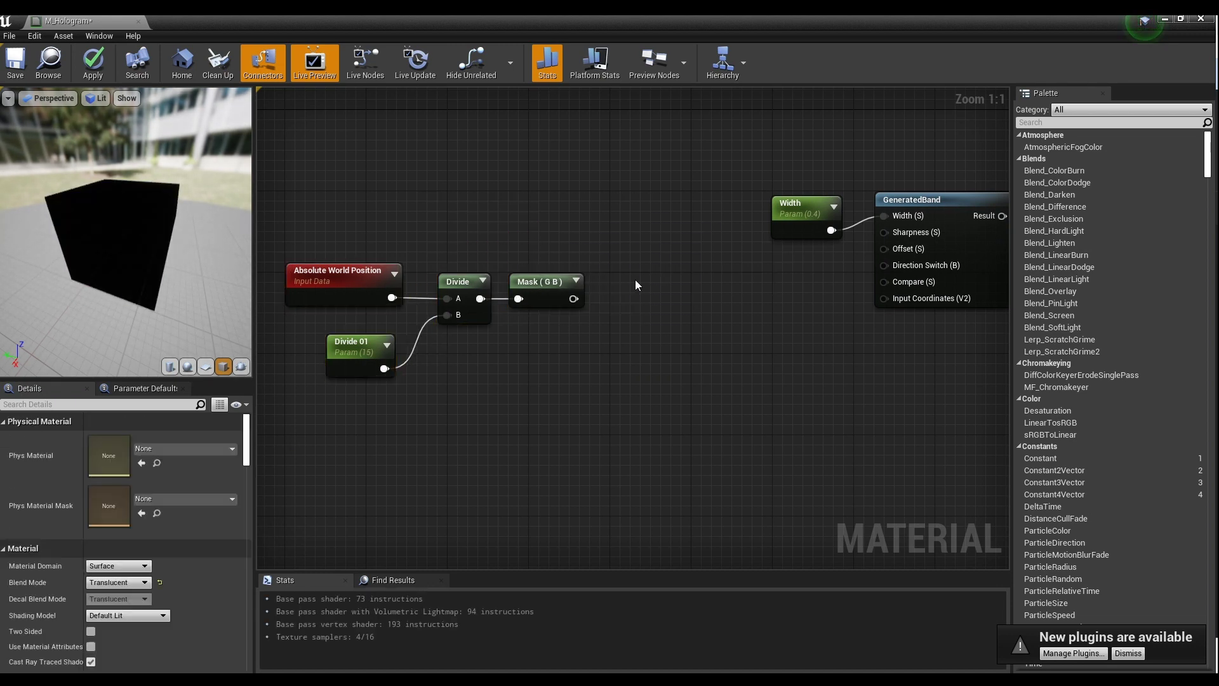
Add a Panner node between the G B mask and GeneratedBand, and set its Speed Y to 0.5
{"action": "right_click", "coordinate": [636, 283]}
{"action": "type", "text": "pan"}
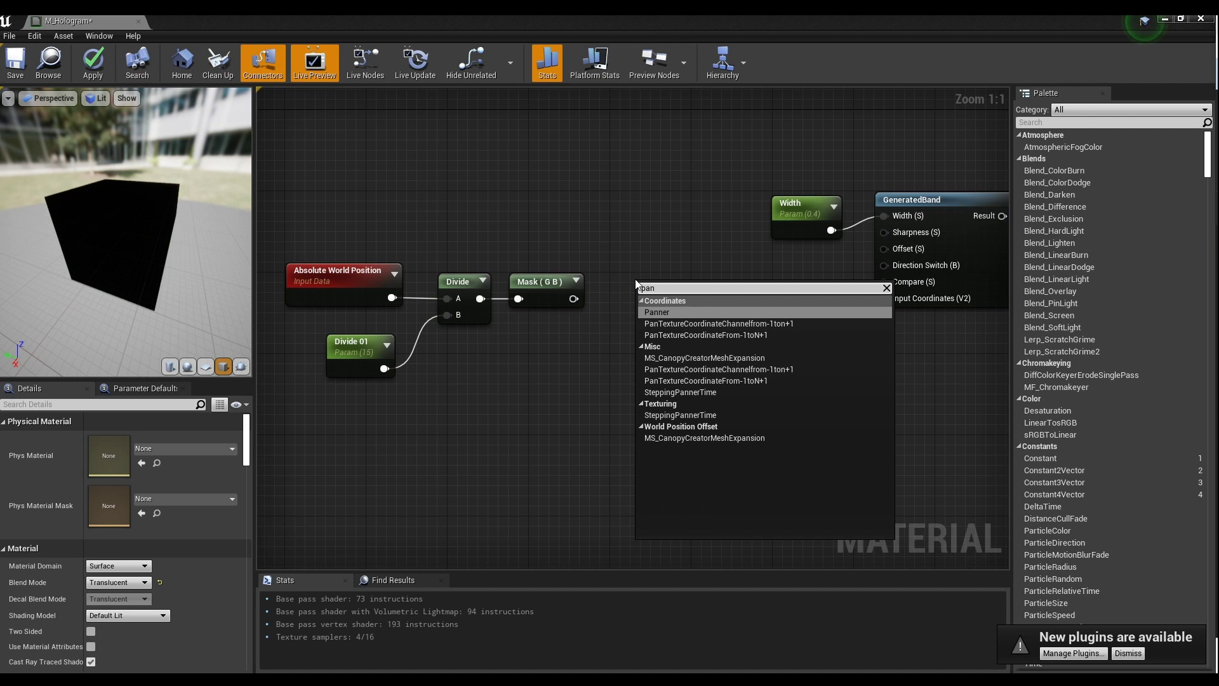
{"action": "key", "text": "Return"}
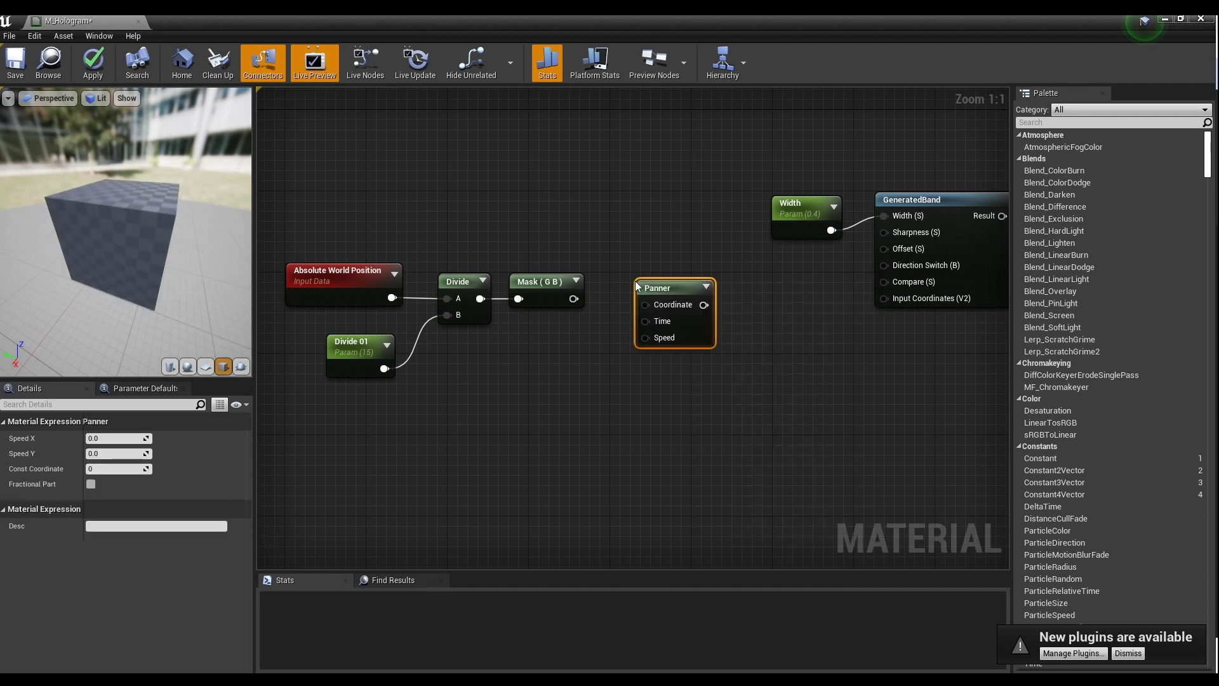
{"action": "left_click", "coordinate": [109, 452]}
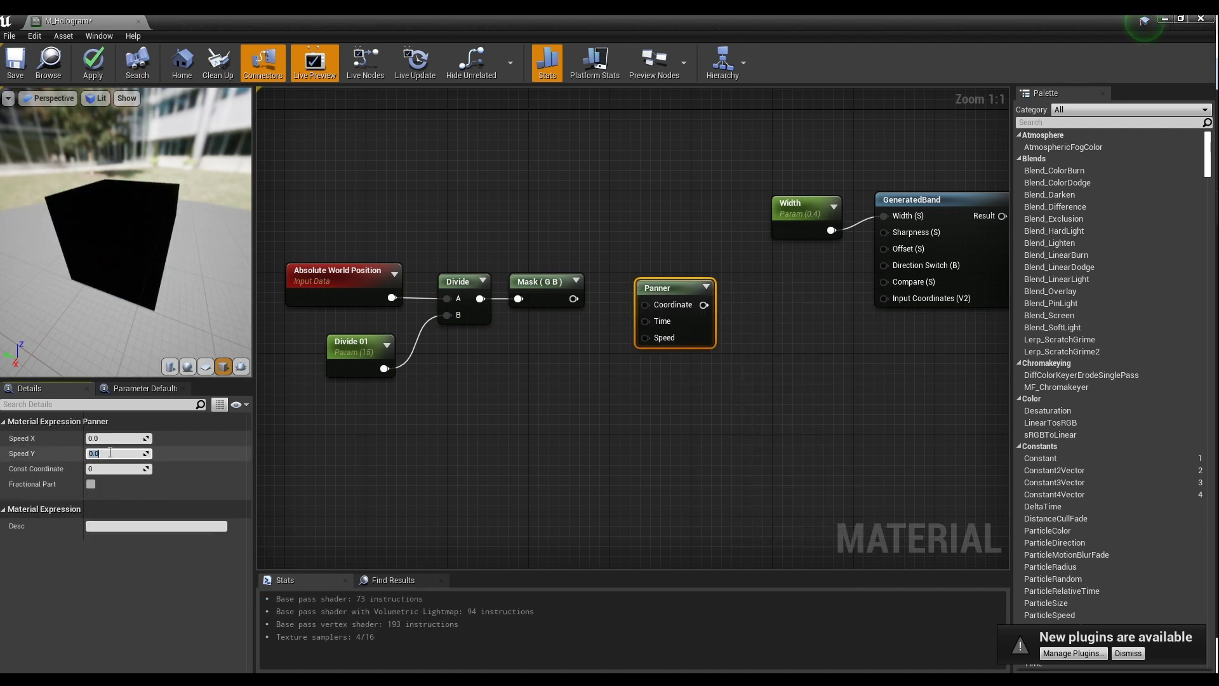
{"action": "key", "text": "Return"}
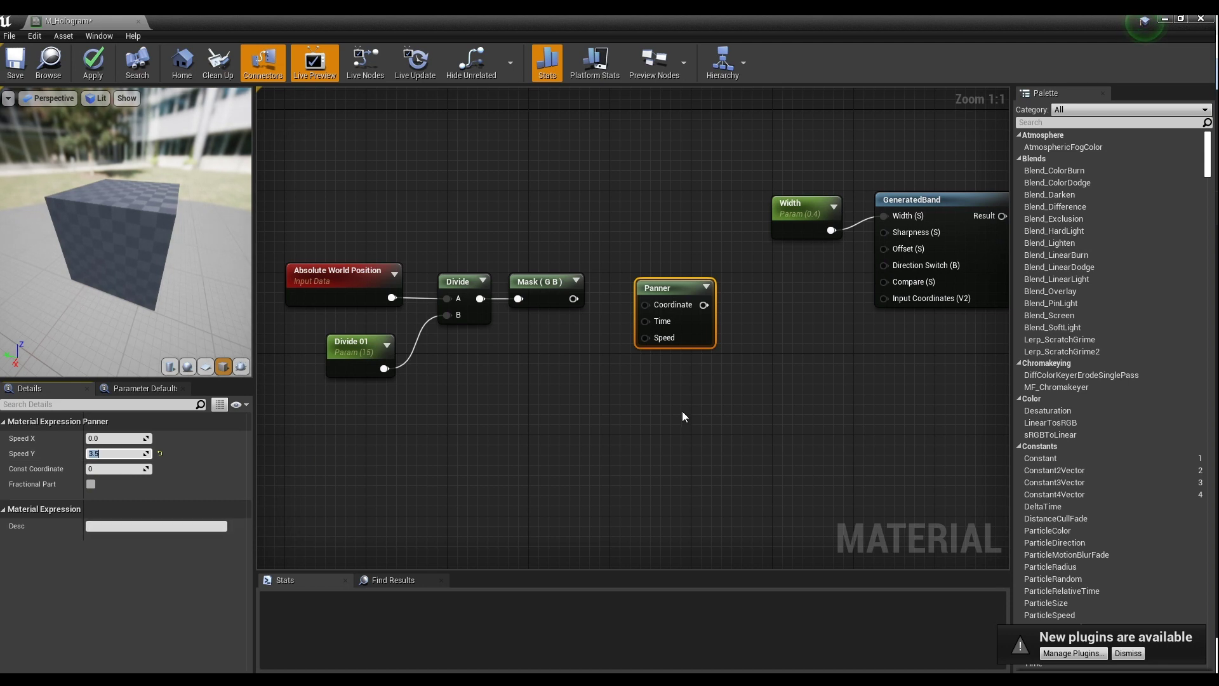
{"action": "left_click", "coordinate": [604, 361]}
Connect the G B mask to the Panner's Coordinate, move the chain closer, and feed the Panner into GeneratedBand's Input Coordinates
{"action": "left_click_drag", "start_coordinate": [574, 299], "coordinate": [634, 290]}
{"action": "left_click_drag", "start_coordinate": [669, 229], "coordinate": [330, 439]}
{"action": "left_click_drag", "start_coordinate": [658, 279], "coordinate": [800, 271]}
{"action": "left_click", "coordinate": [856, 352]}
{"action": "right_click_drag", "start_coordinate": [856, 352], "coordinate": [682, 377]}
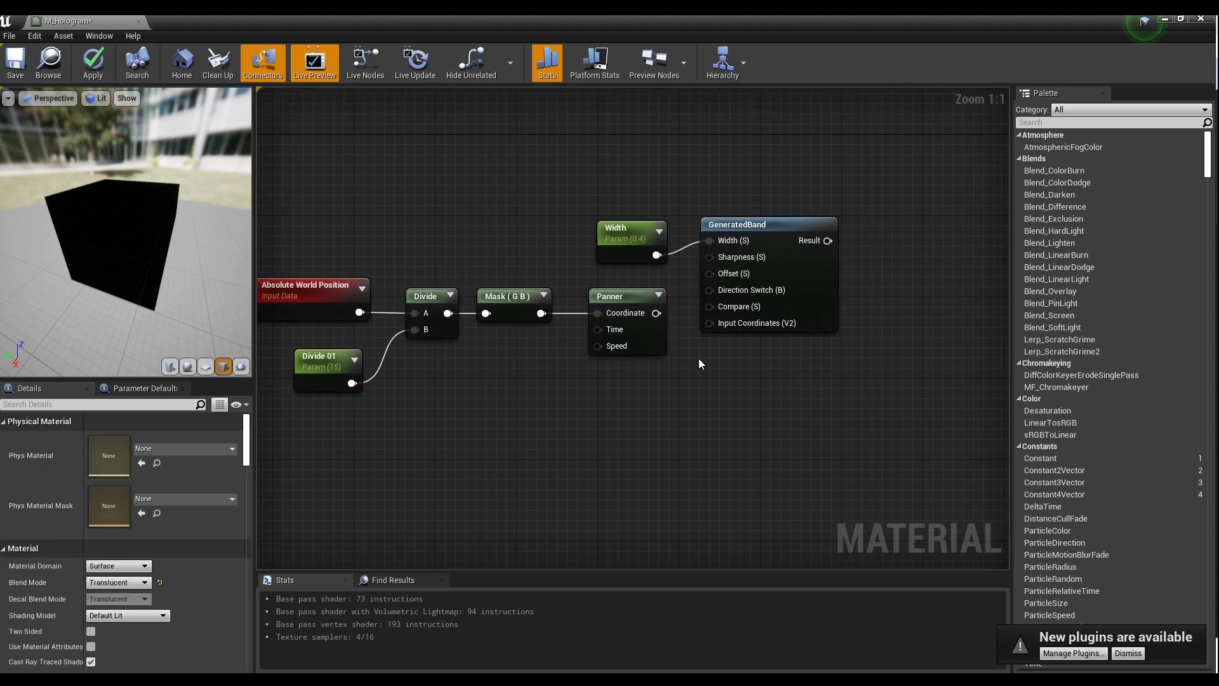
{"action": "left_click_drag", "start_coordinate": [656, 313], "coordinate": [709, 324]}
Preview the GeneratedBand node on the cube, orbit around it, and stop previewing the node
{"action": "left_click", "coordinate": [776, 227]}
{"action": "right_click", "coordinate": [776, 227]}
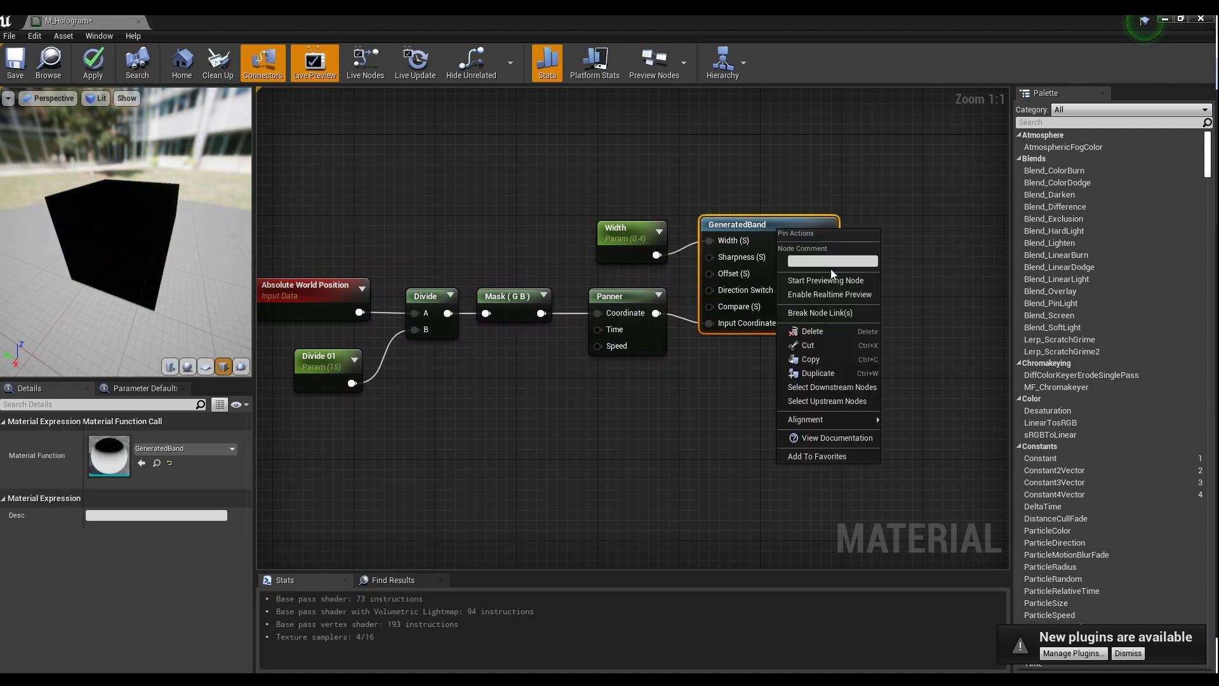
{"action": "left_click", "coordinate": [825, 281]}
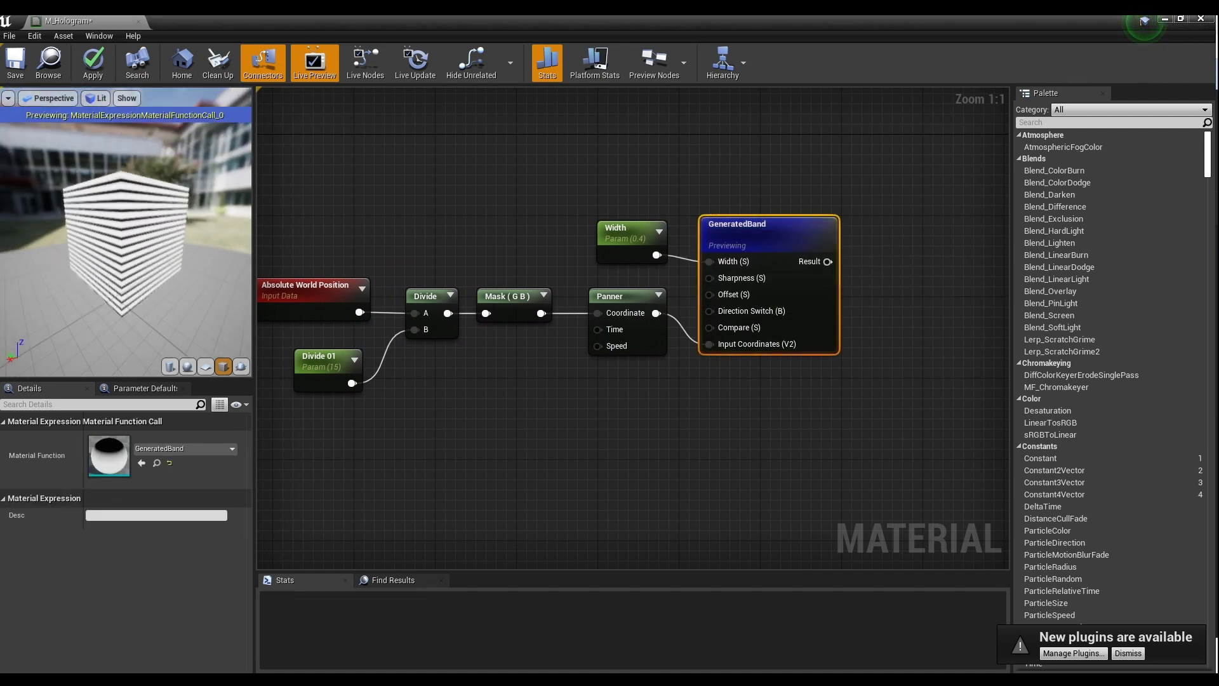
{"action": "left_click_drag", "start_coordinate": [134, 275], "coordinate": [140, 280]}
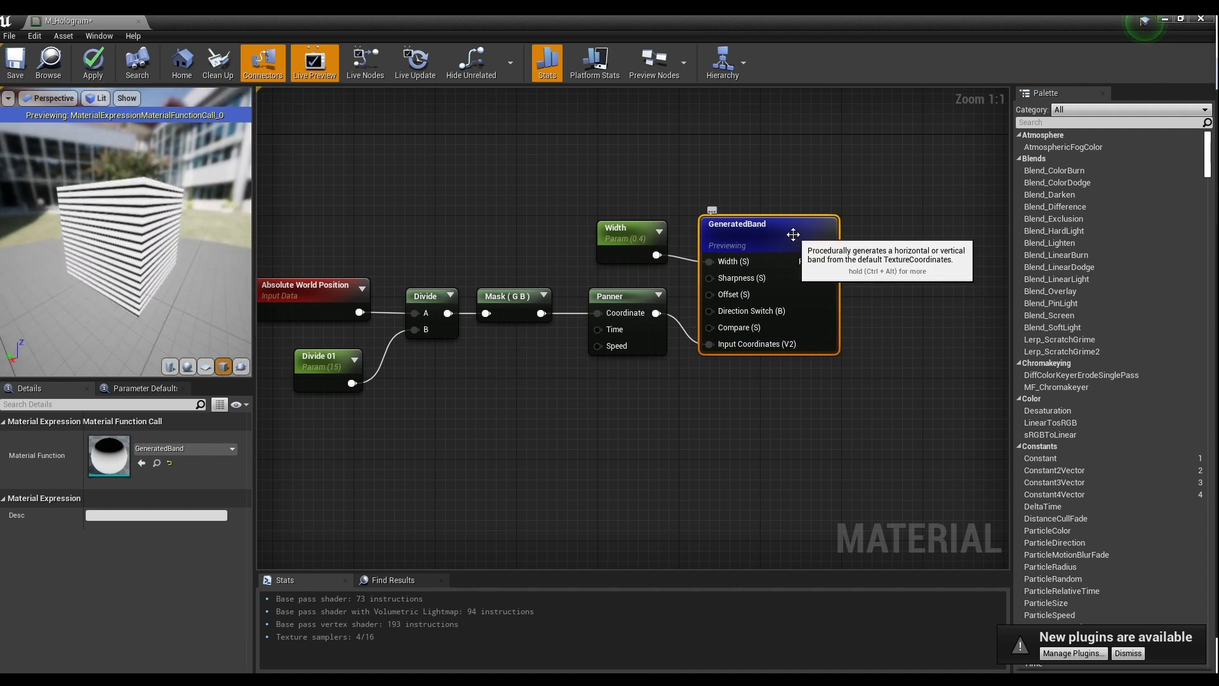
{"action": "right_click", "coordinate": [799, 257]}
{"action": "left_click", "coordinate": [833, 286]}
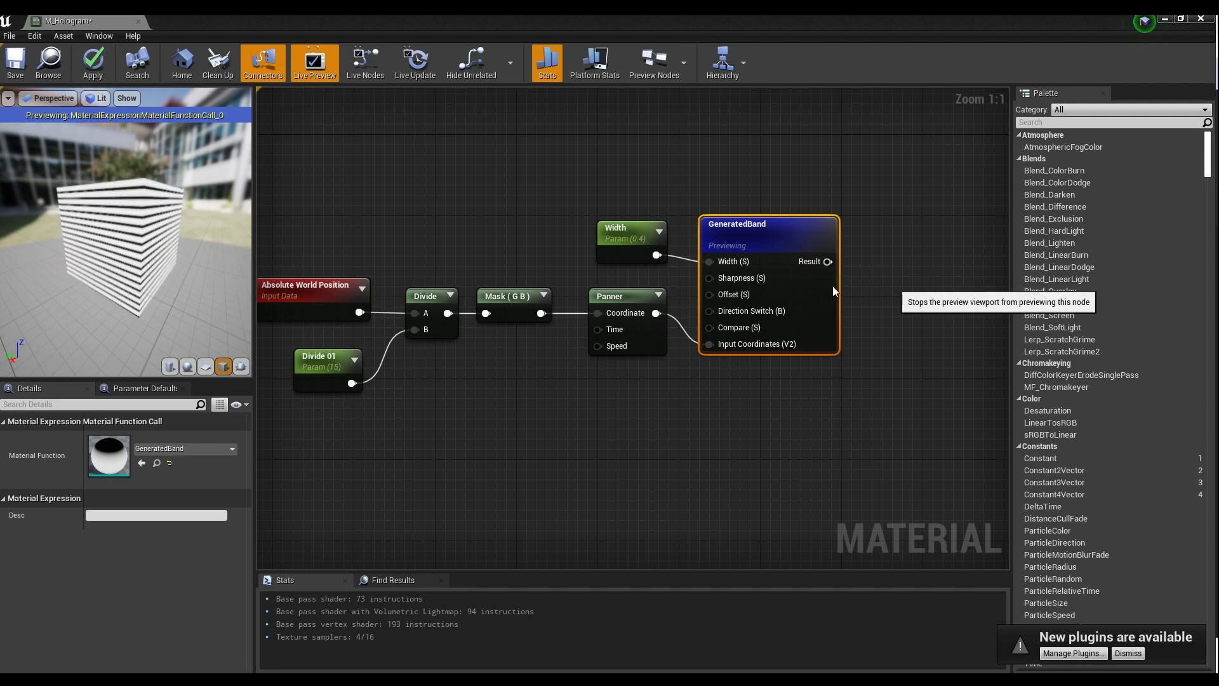
Duplicate the whole band chain, from Absolute World Position to GeneratedBand, and align the copy below the original
{"action": "left_click", "coordinate": [729, 403]}
{"action": "scroll", "coordinate": [756, 184], "scroll_direction": "down", "scroll_amount": 2}
{"action": "left_click_drag", "start_coordinate": [801, 148], "coordinate": [440, 343]}
{"action": "key", "text": "ctrl+c"}
{"action": "left_click", "coordinate": [536, 383]}
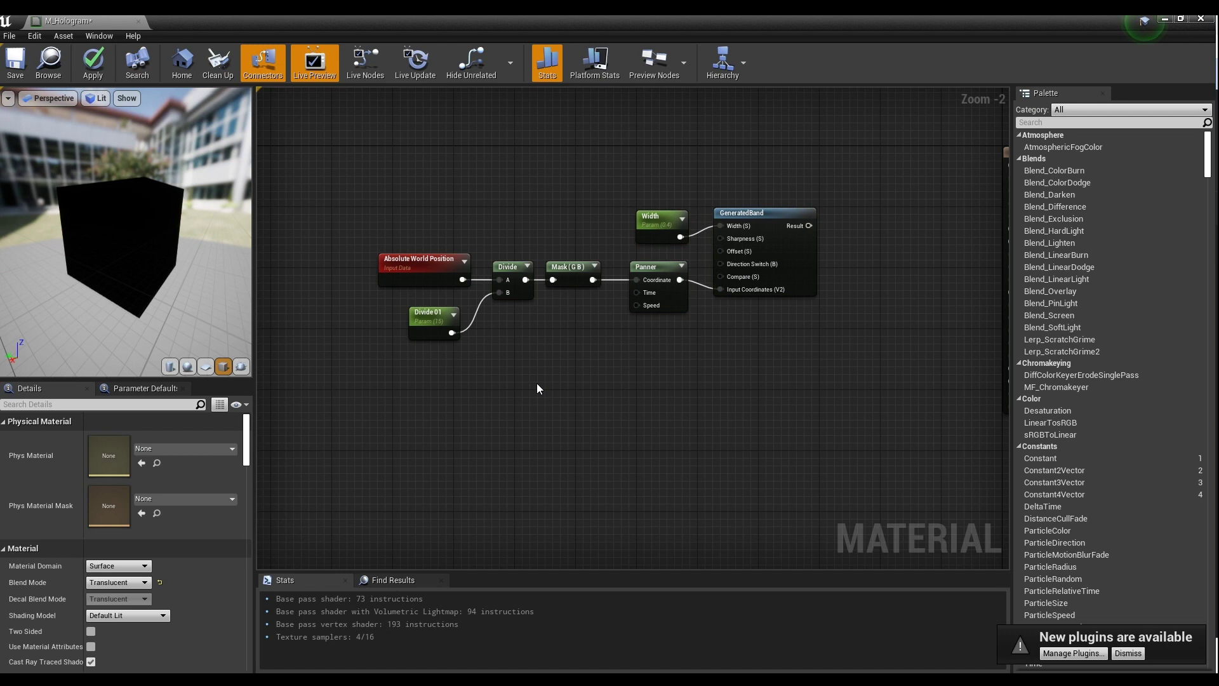
{"action": "key", "text": "ctrl+v"}
{"action": "left_click_drag", "start_coordinate": [756, 348], "coordinate": [769, 348]}
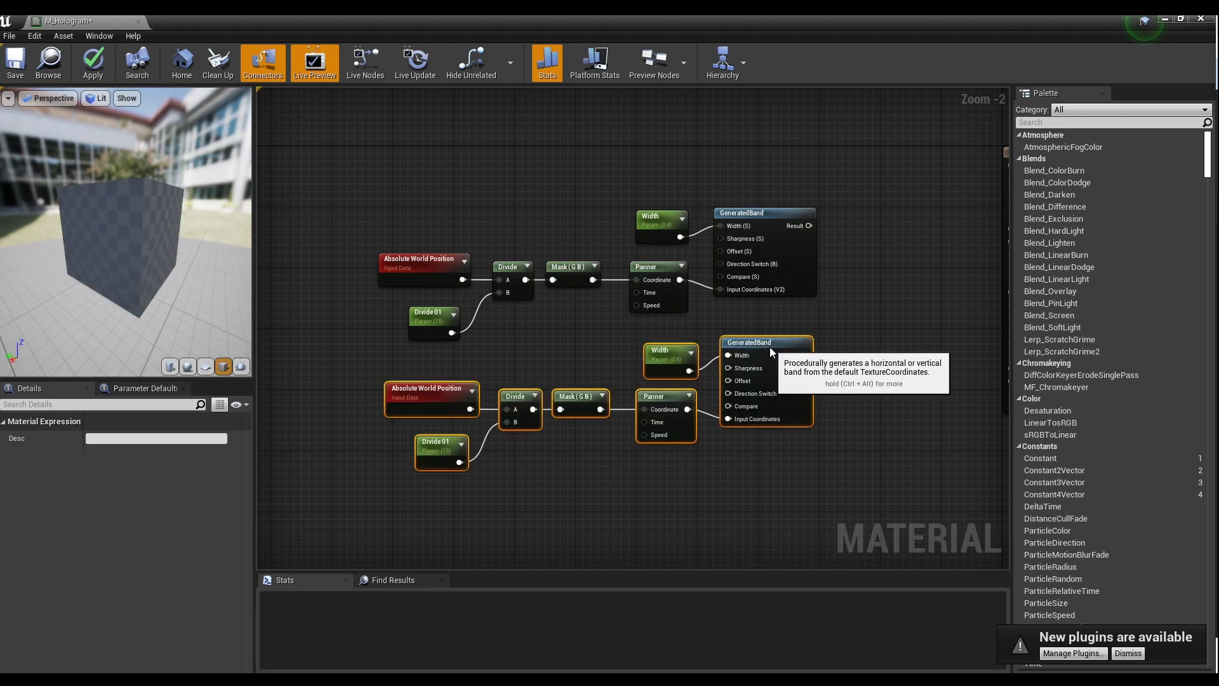
{"action": "left_click", "coordinate": [722, 315]}
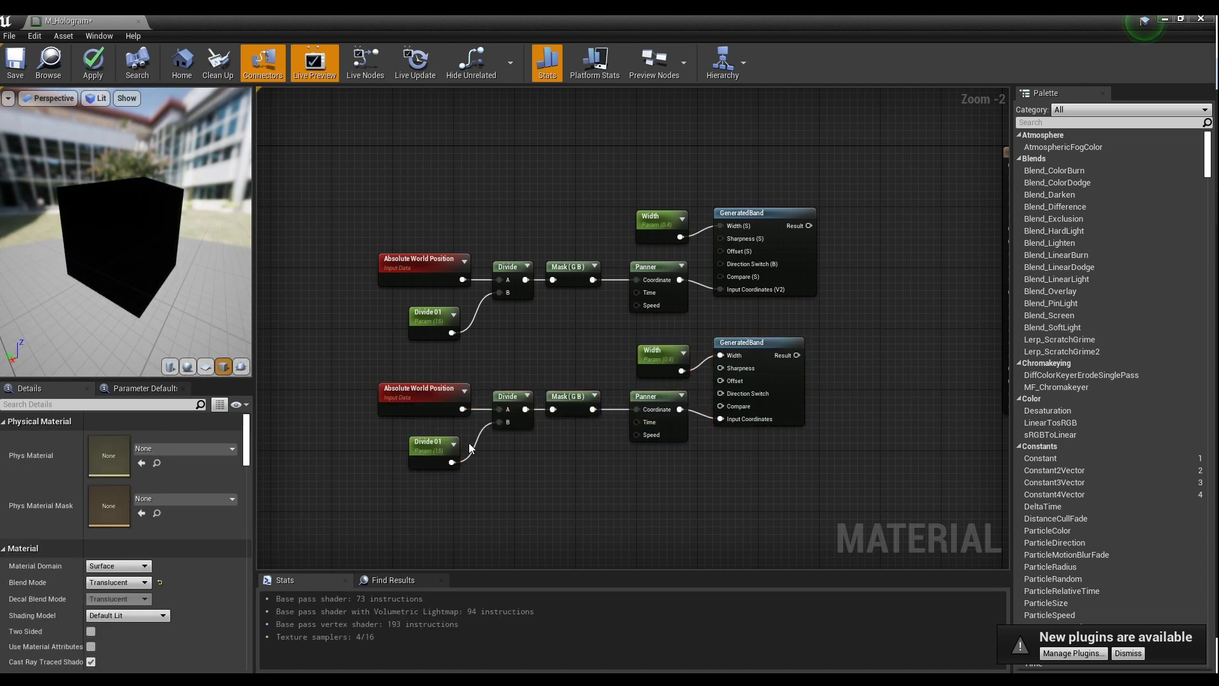
Rename the copied chain's divide parameter to Divide 02 and set its default value to 30
{"action": "left_click", "coordinate": [427, 451]}
{"action": "left_click", "coordinate": [138, 438]}
{"action": "left_click", "coordinate": [139, 437]}
{"action": "type", "text": "2"}
{"action": "key", "text": "Return"}
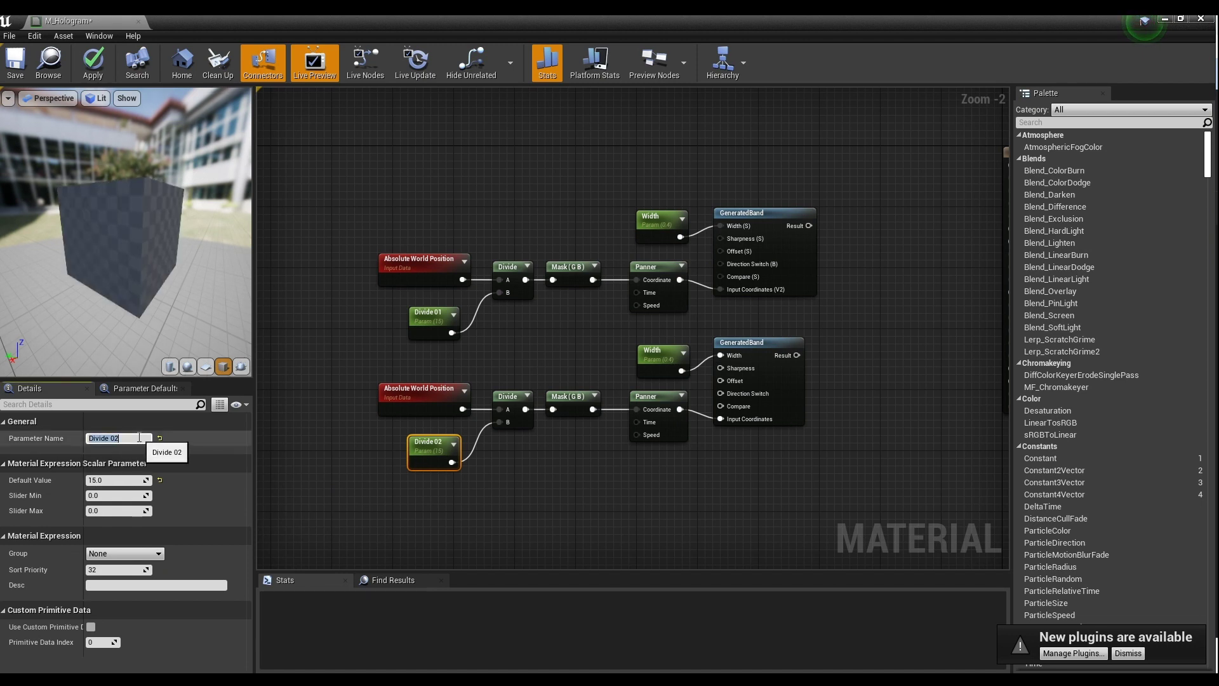
{"action": "left_click", "coordinate": [118, 478]}
{"action": "type", "text": "30"}
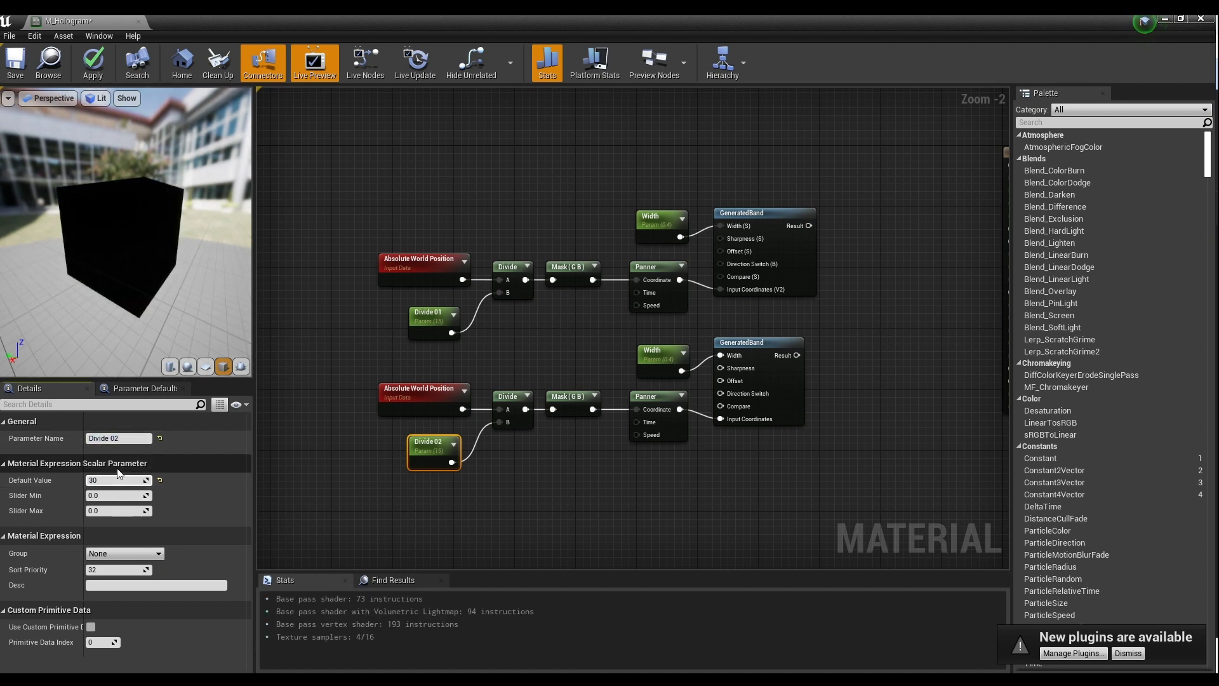
{"action": "key", "text": "Return"}
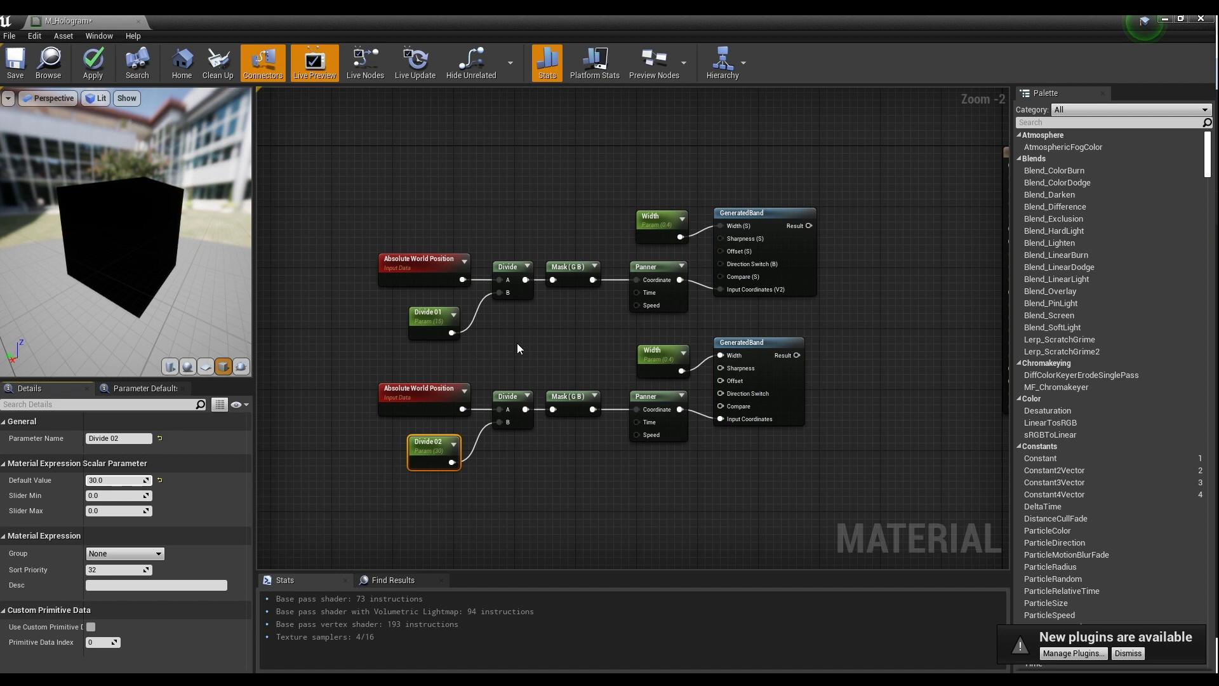
Rename the lower chain's width parameter to Width 02 and the upper chain's to Width 01
{"action": "left_click", "coordinate": [664, 359]}
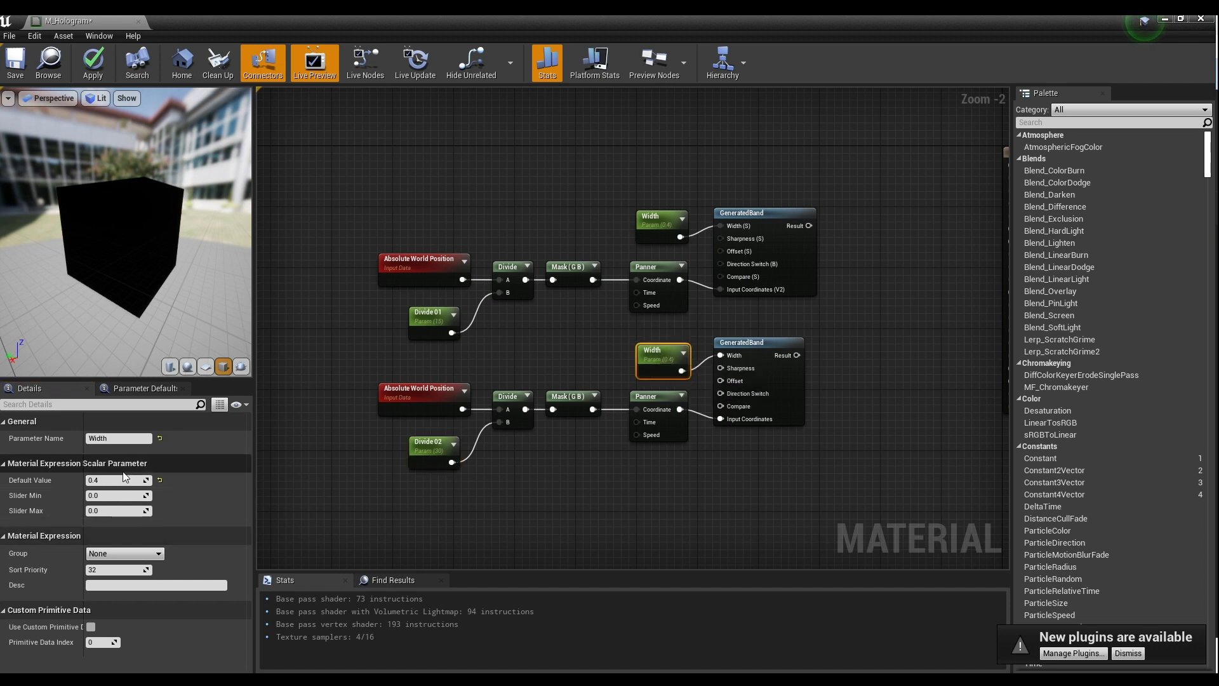
{"action": "left_click", "coordinate": [128, 437]}
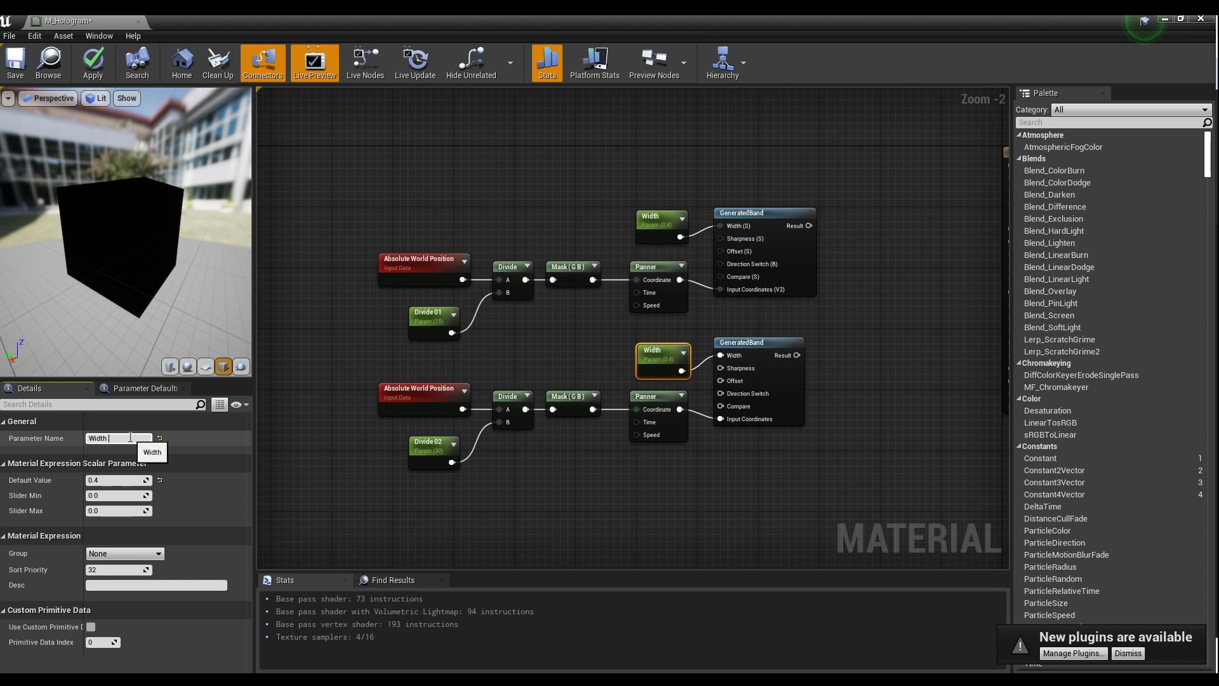
{"action": "type", "text": "02"}
{"action": "key", "text": "Return"}
{"action": "left_click", "coordinate": [657, 237]}
{"action": "left_click", "coordinate": [130, 438]}
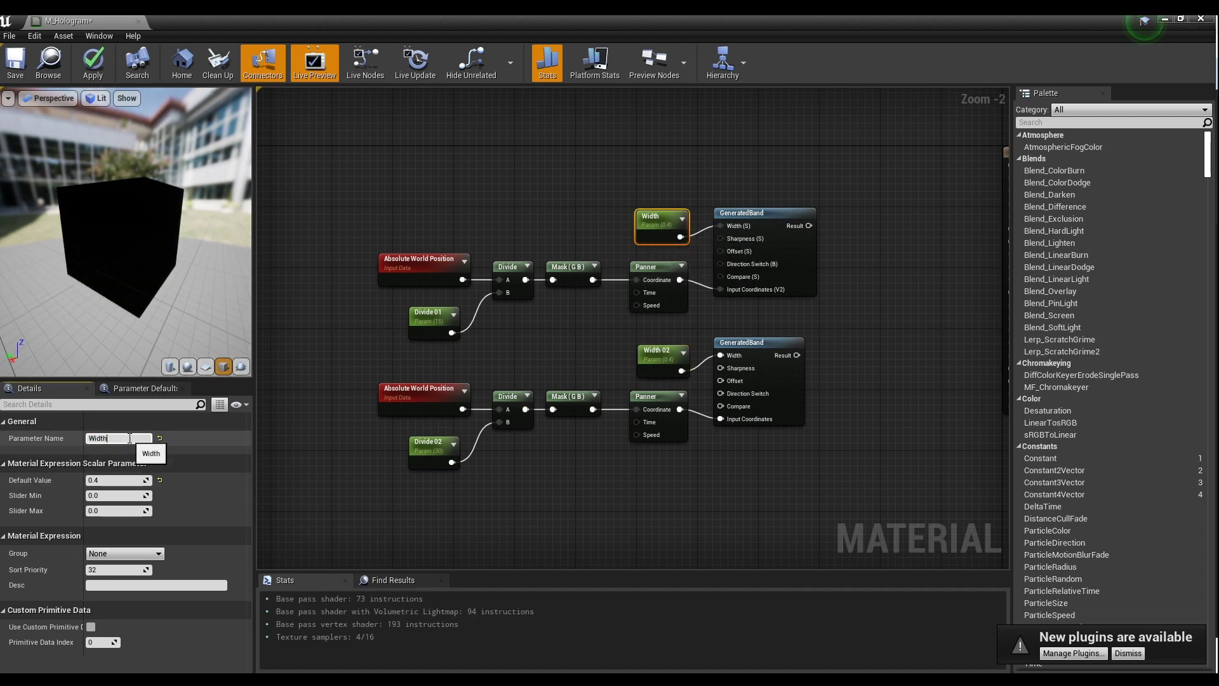
{"action": "key", "text": "Return"}
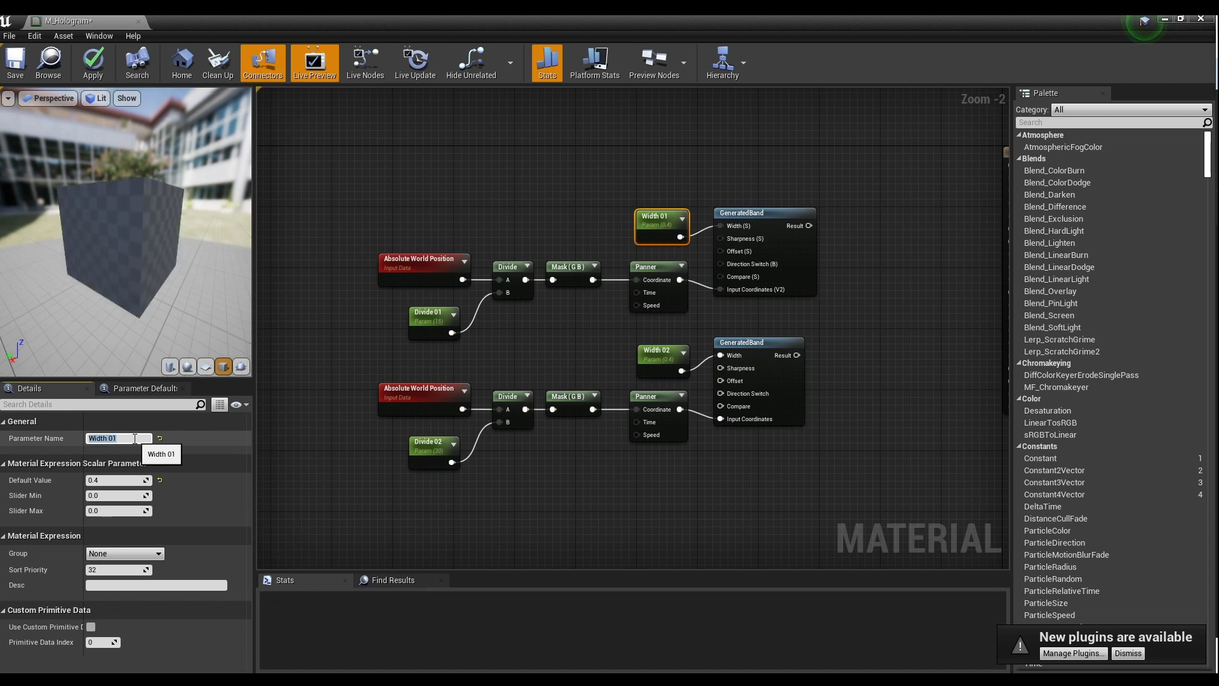
Move both band chains together, leaving free space between them and the M_Hologram output node
{"action": "left_click", "coordinate": [568, 336]}
{"action": "right_click_drag", "start_coordinate": [776, 347], "coordinate": [697, 323]}
{"action": "left_click", "coordinate": [628, 346]}
{"action": "scroll", "coordinate": [765, 265], "scroll_direction": "down", "scroll_amount": 2}
{"action": "left_click_drag", "start_coordinate": [790, 204], "coordinate": [381, 448]}
{"action": "left_click_drag", "start_coordinate": [668, 244], "coordinate": [698, 257]}
{"action": "left_click", "coordinate": [744, 207]}
{"action": "left_click_drag", "start_coordinate": [745, 208], "coordinate": [432, 406]}
{"action": "left_click_drag", "start_coordinate": [695, 236], "coordinate": [570, 246]}
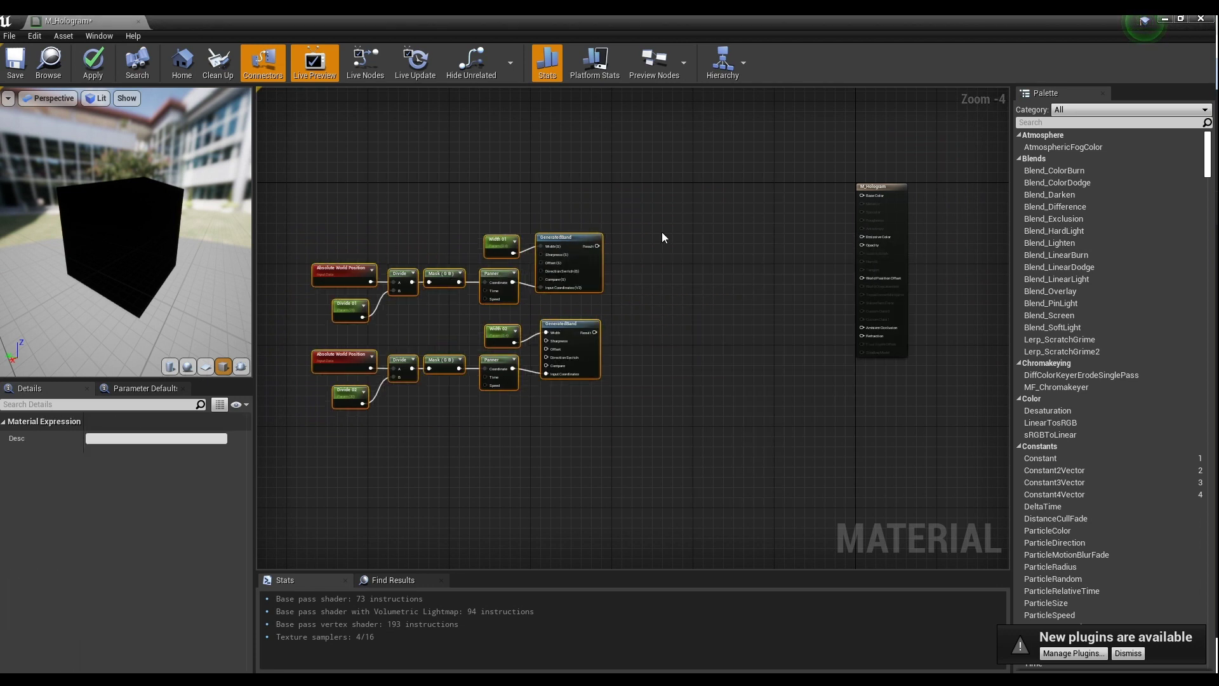
{"action": "left_click", "coordinate": [690, 270]}
{"action": "right_click_drag", "start_coordinate": [690, 270], "coordinate": [717, 274]}
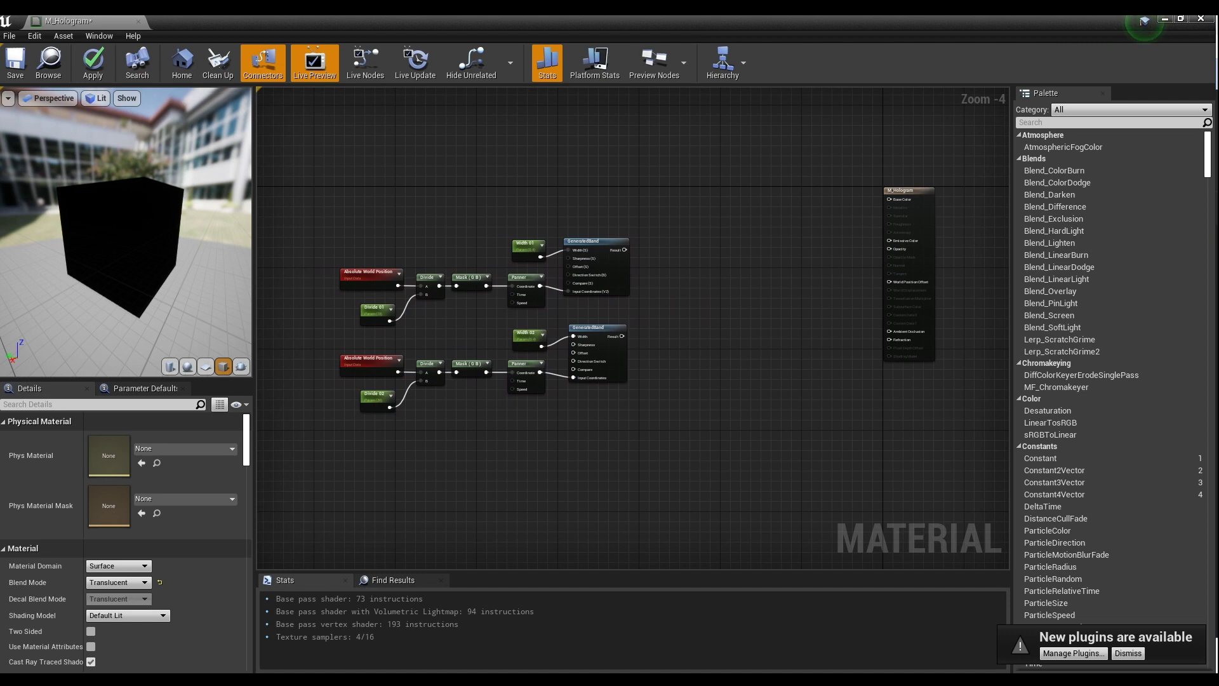
Place an Add node beside the two chains and connect the upper GeneratedBand result to A and the lower one to B
{"action": "key", "text": "a"}
{"action": "left_click", "coordinate": [668, 275]}
{"action": "scroll", "coordinate": [676, 310], "scroll_direction": "up", "scroll_amount": 4}
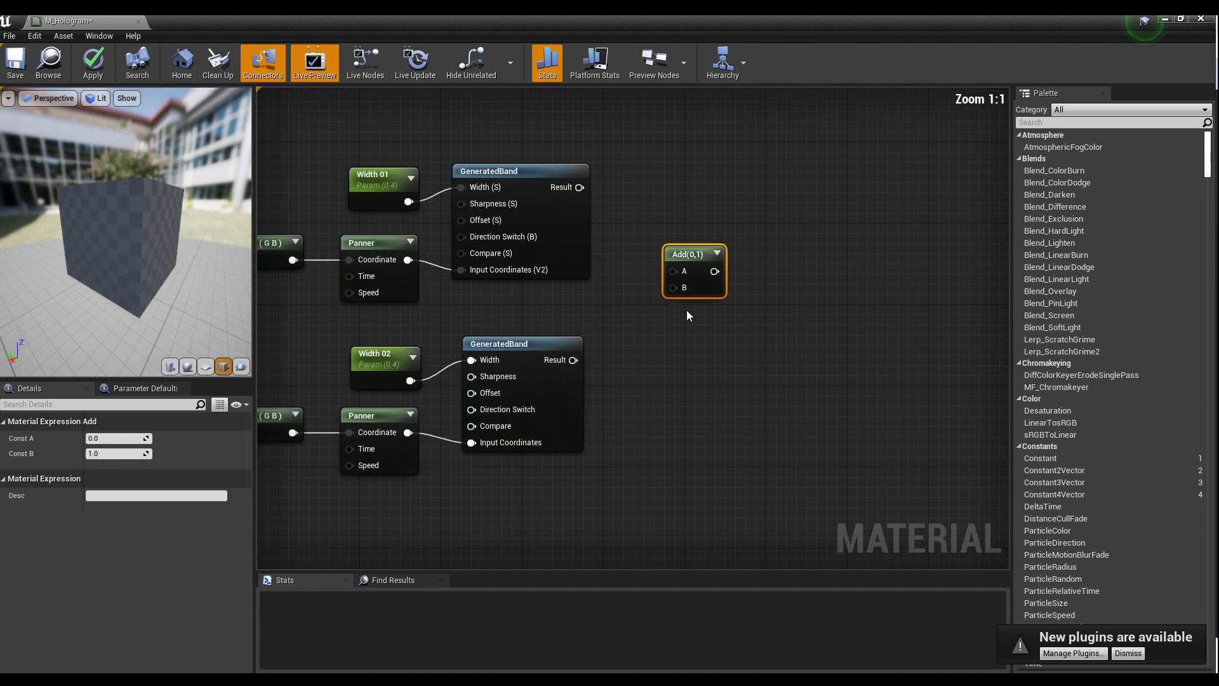
{"action": "left_click_drag", "start_coordinate": [695, 270], "coordinate": [695, 280]}
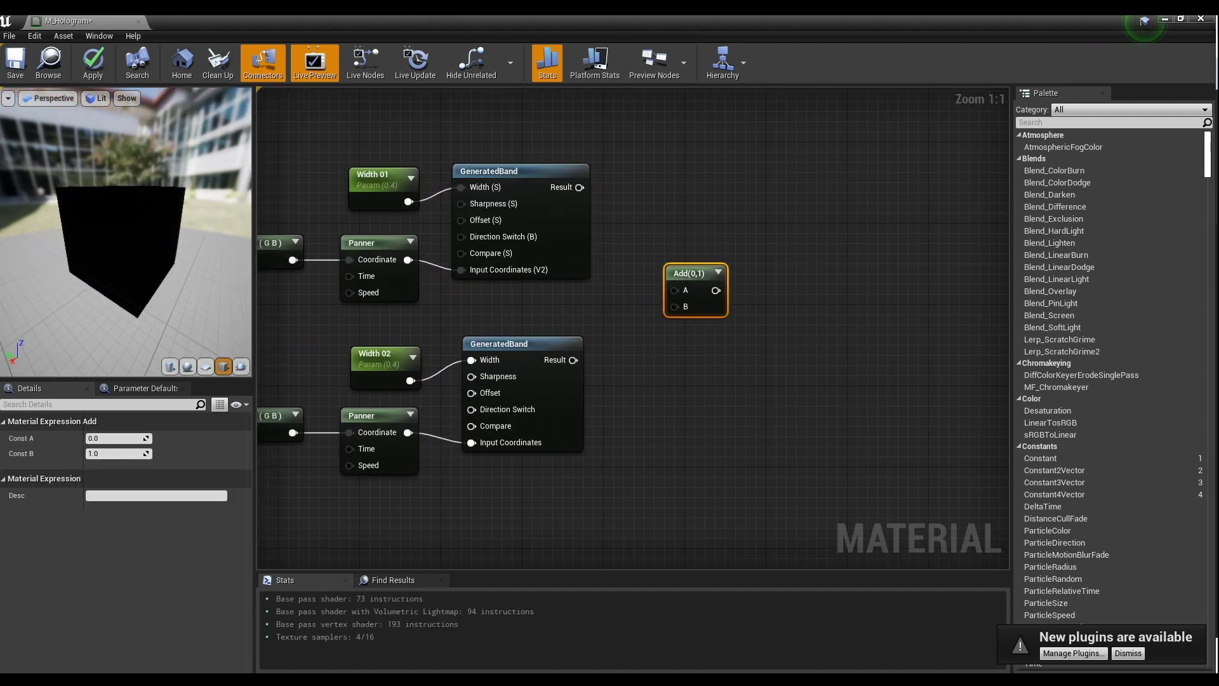
{"action": "left_click_drag", "start_coordinate": [579, 188], "coordinate": [673, 289]}
{"action": "left_click_drag", "start_coordinate": [574, 360], "coordinate": [668, 273]}
Preview the Add node's combined bands on the cube, orbit around it, and stop previewing the node
{"action": "right_click", "coordinate": [668, 273]}
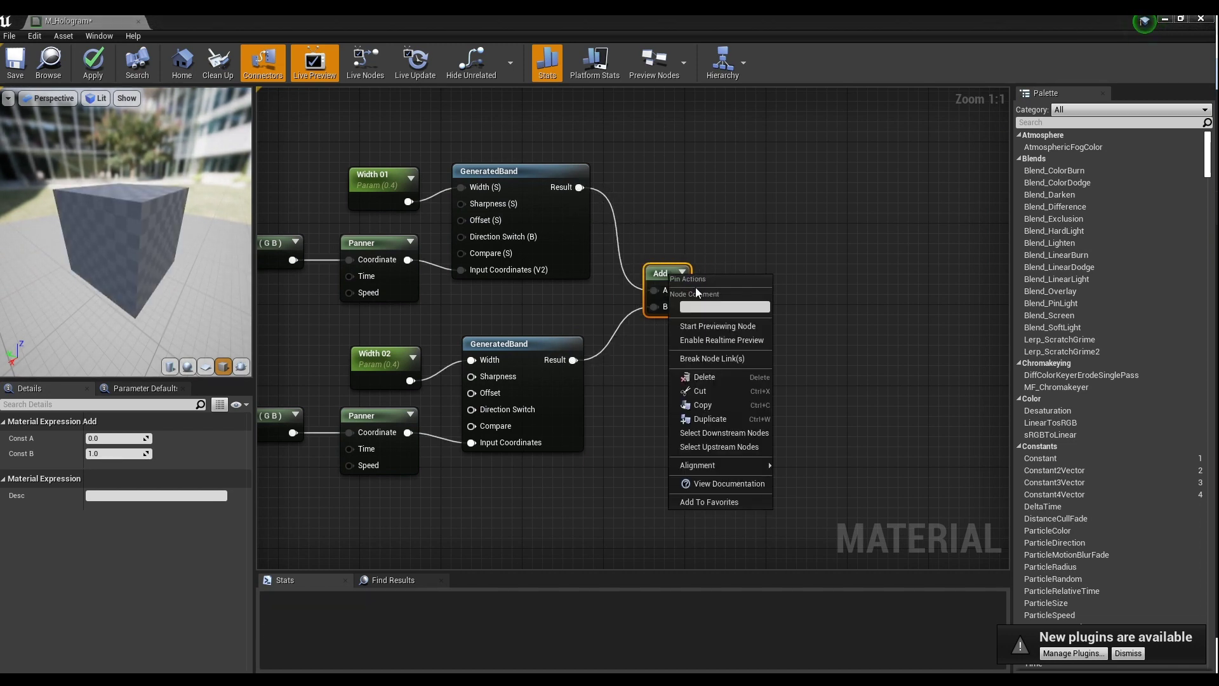
{"action": "left_click", "coordinate": [707, 324]}
{"action": "left_click_drag", "start_coordinate": [125, 248], "coordinate": [273, 254]}
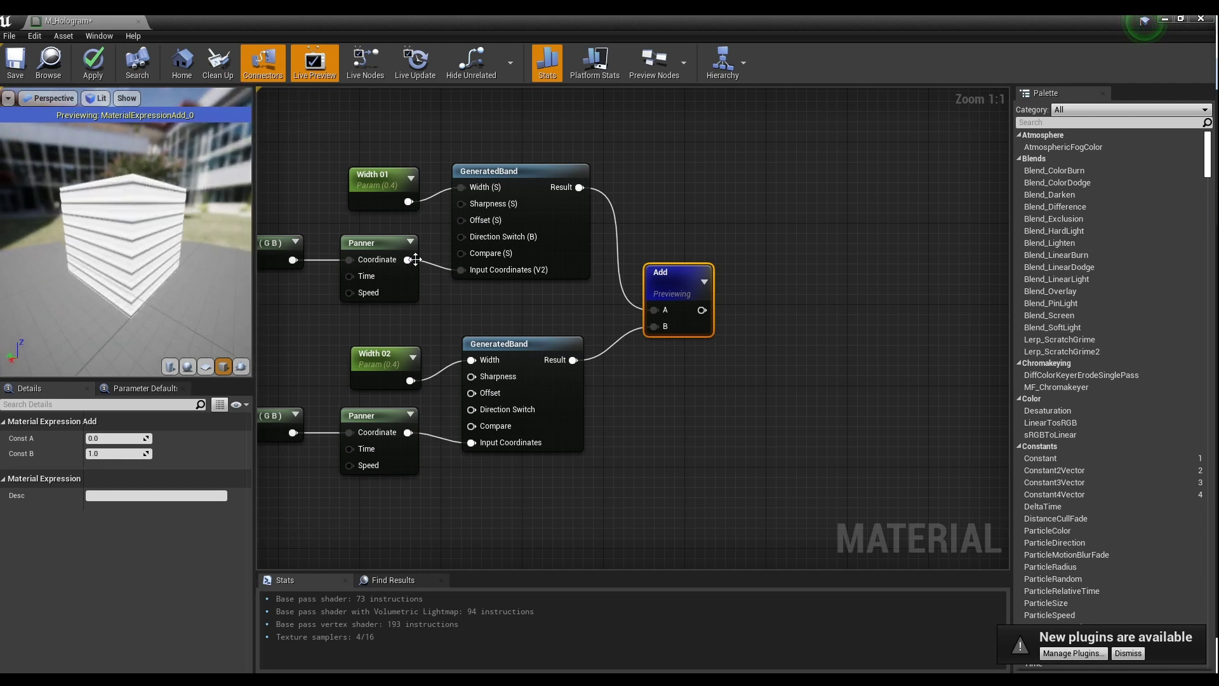
{"action": "right_click", "coordinate": [668, 283]}
{"action": "left_click", "coordinate": [723, 334]}
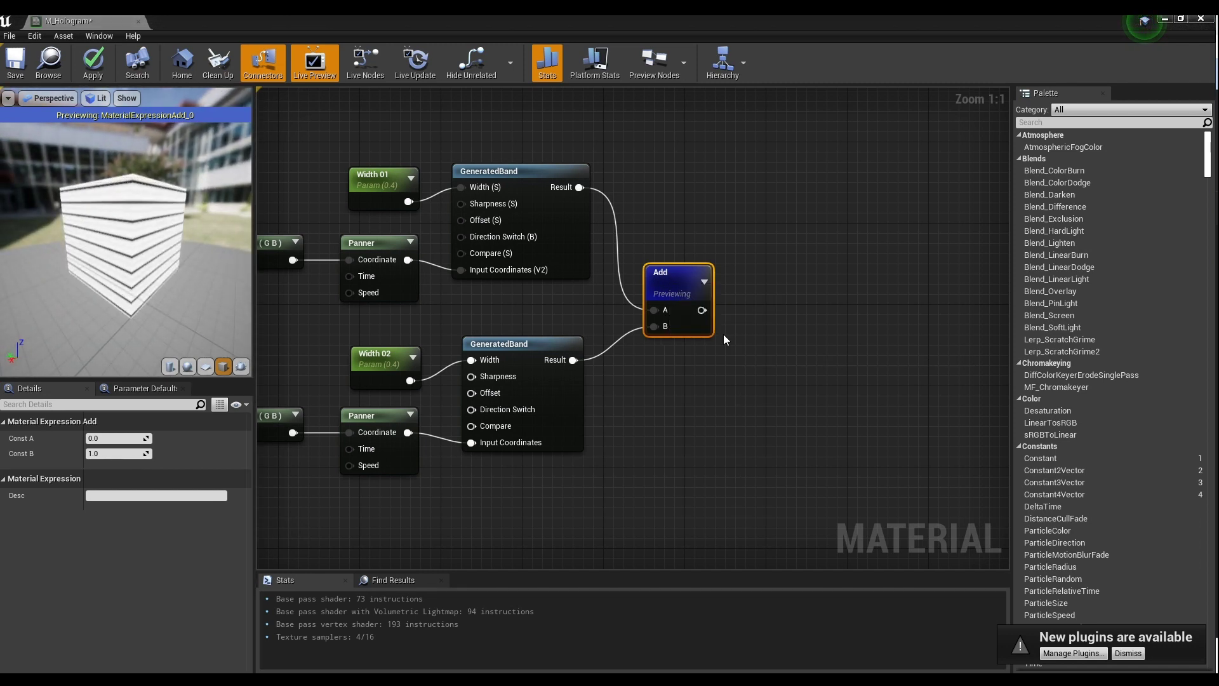
Add a Constant3Vector node in the empty graph area above the band chains
{"action": "scroll", "coordinate": [684, 172], "scroll_direction": "down", "scroll_amount": 2}
{"action": "left_click", "coordinate": [692, 180]}
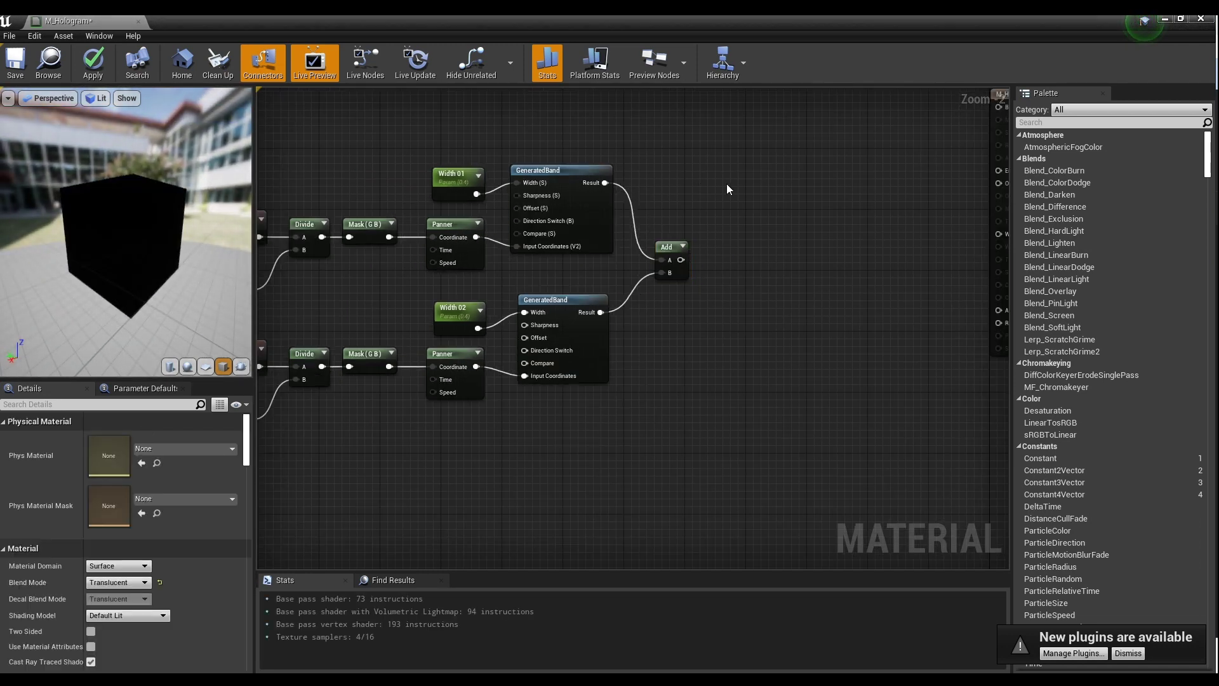
{"action": "scroll", "coordinate": [726, 184], "scroll_direction": "down", "scroll_amount": 1}
{"action": "right_click_drag", "start_coordinate": [727, 184], "coordinate": [645, 235]}
{"action": "right_click", "coordinate": [659, 218]}
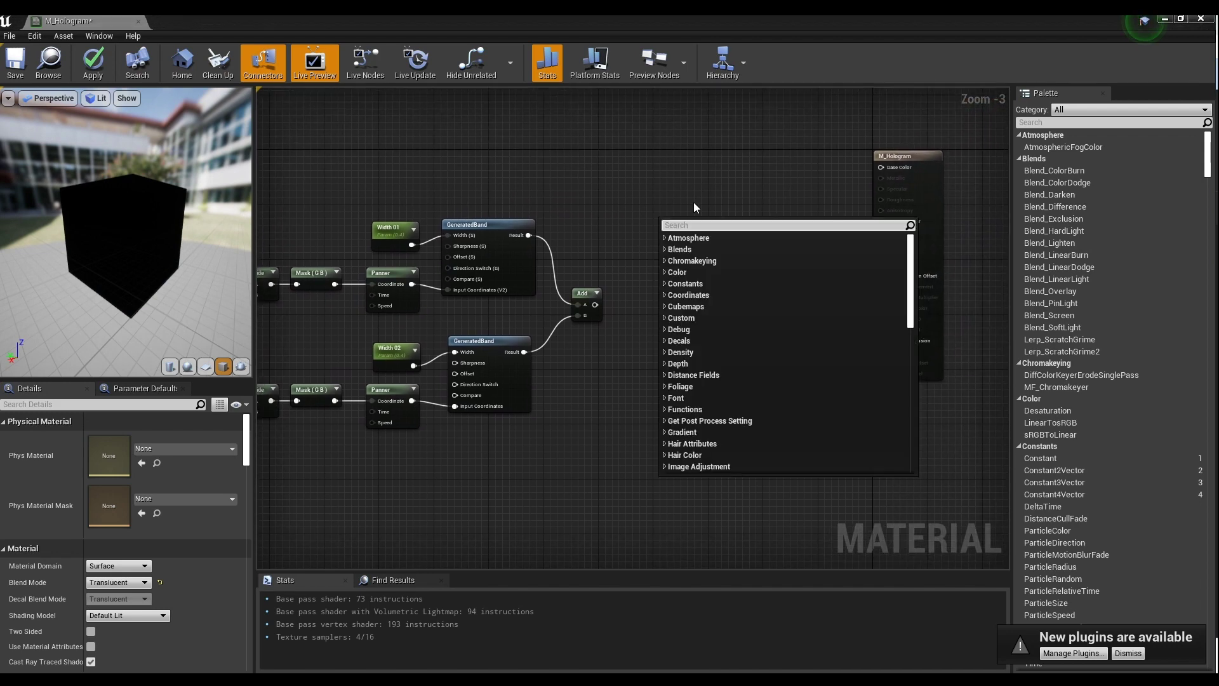
{"action": "left_click", "coordinate": [619, 168]}
{"action": "right_click_drag", "start_coordinate": [591, 150], "coordinate": [856, 337]}
{"action": "right_click_drag", "start_coordinate": [759, 223], "coordinate": [621, 339]}
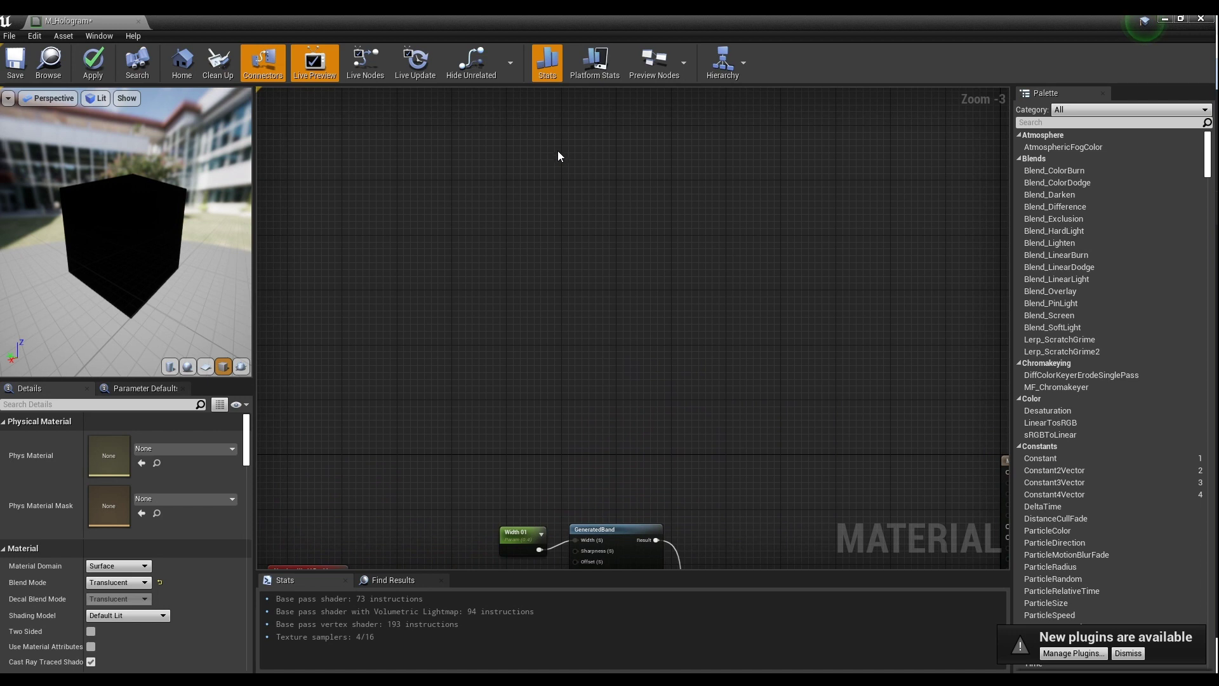
{"action": "left_click", "coordinate": [561, 159]}
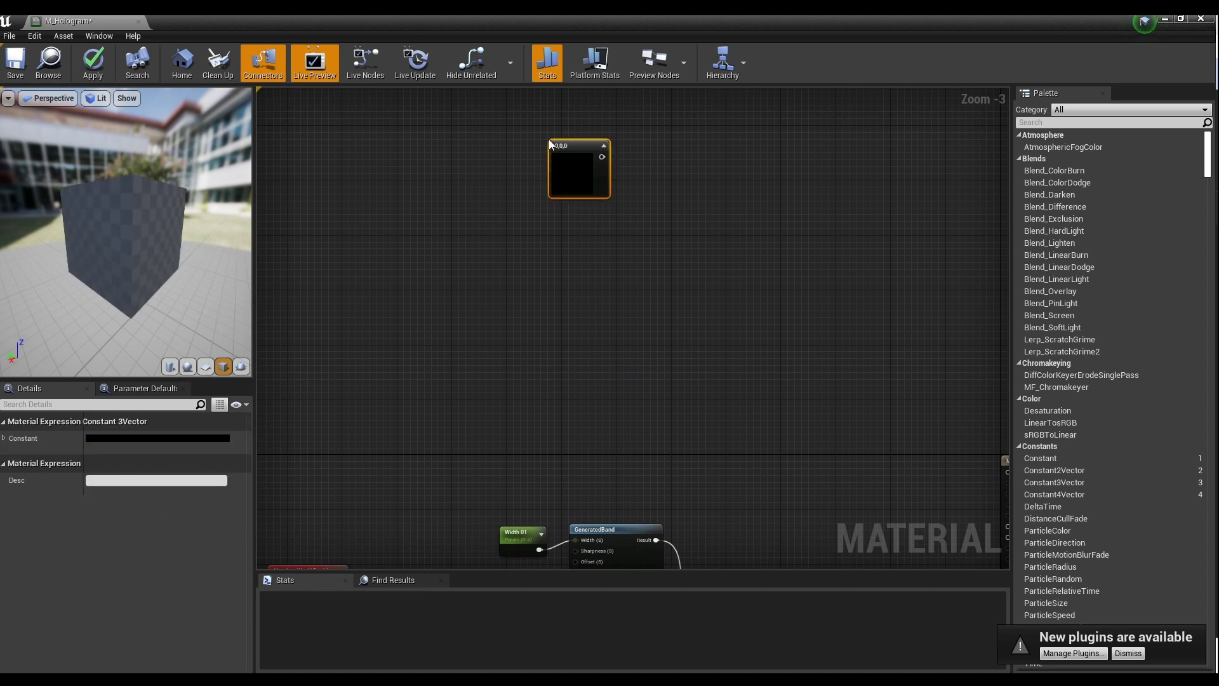
Add a Texture Sample node below the Constant3Vector and assign DefaultTexture as its texture
{"action": "left_click", "coordinate": [558, 230]}
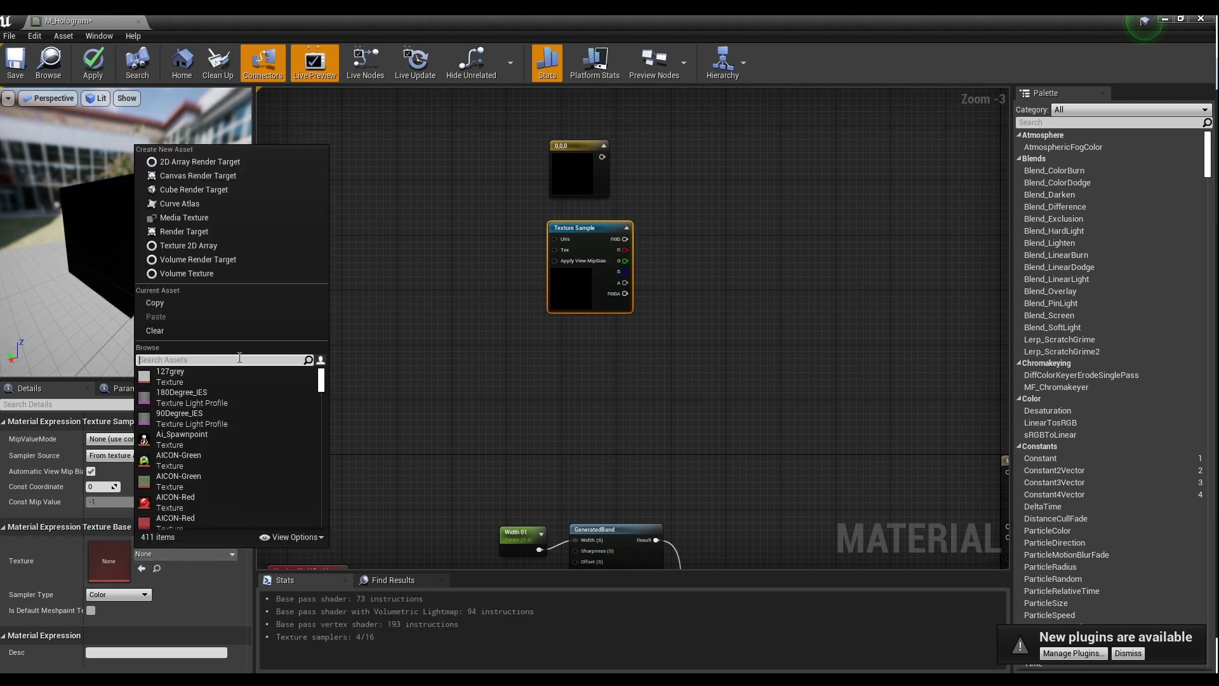
{"action": "type", "text": "fa"}
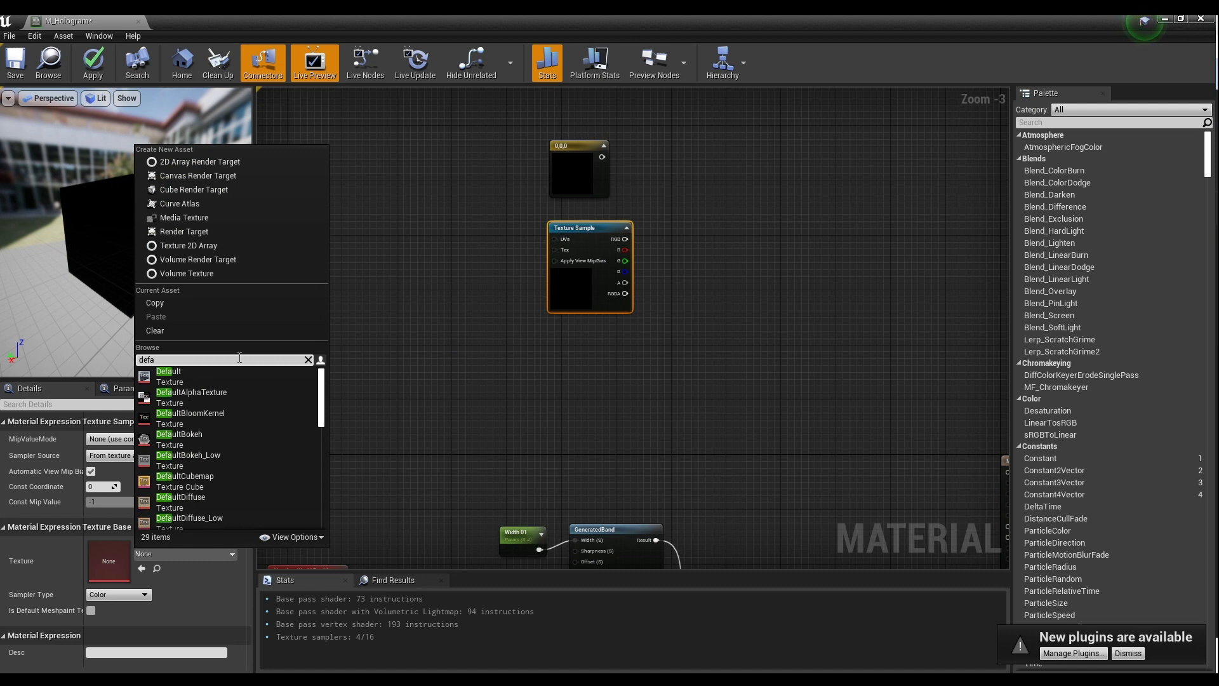
{"action": "scroll", "coordinate": [266, 422], "scroll_direction": "down", "scroll_amount": 5}
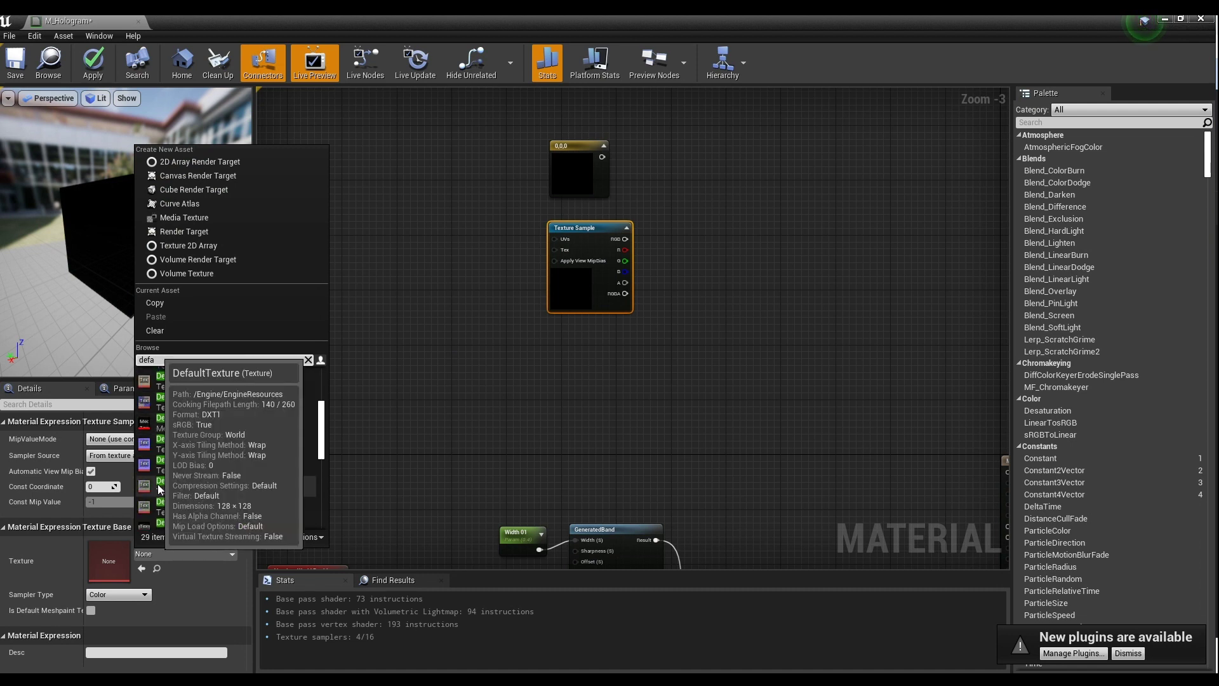
{"action": "left_click", "coordinate": [172, 505]}
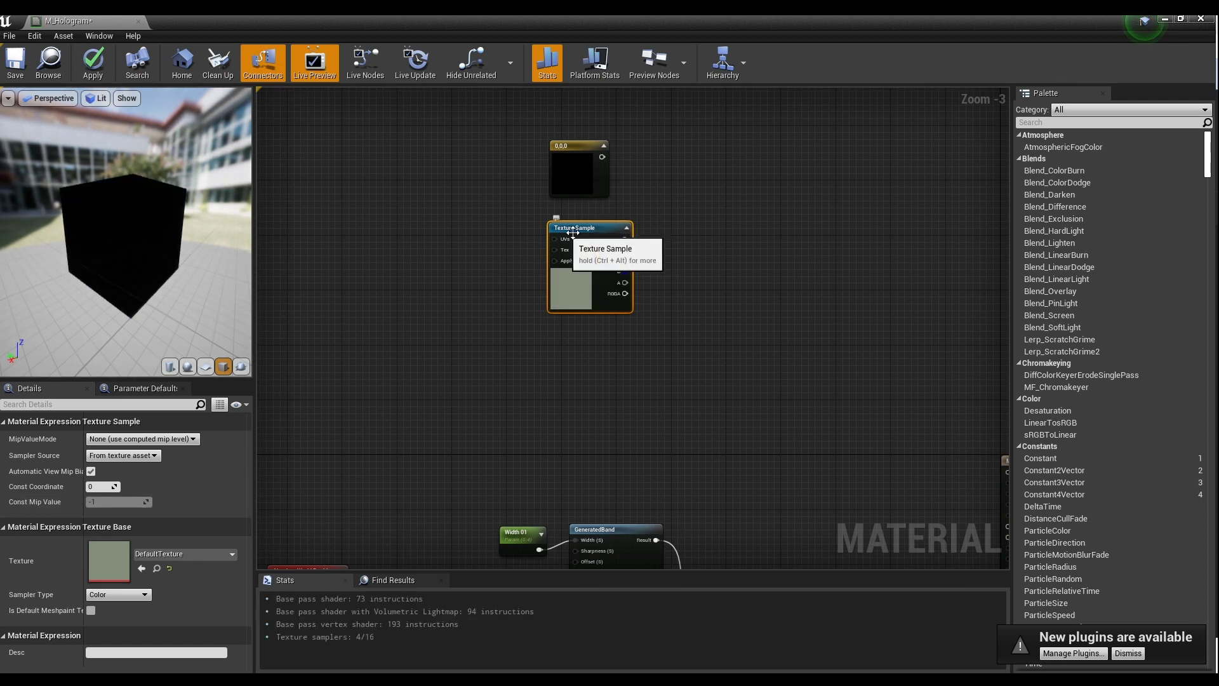
Add a Panner node beside the Texture Sample and set its Speed X to 0.05
{"action": "left_click", "coordinate": [386, 229]}
{"action": "right_click", "coordinate": [406, 224]}
{"action": "type", "text": "pan"}
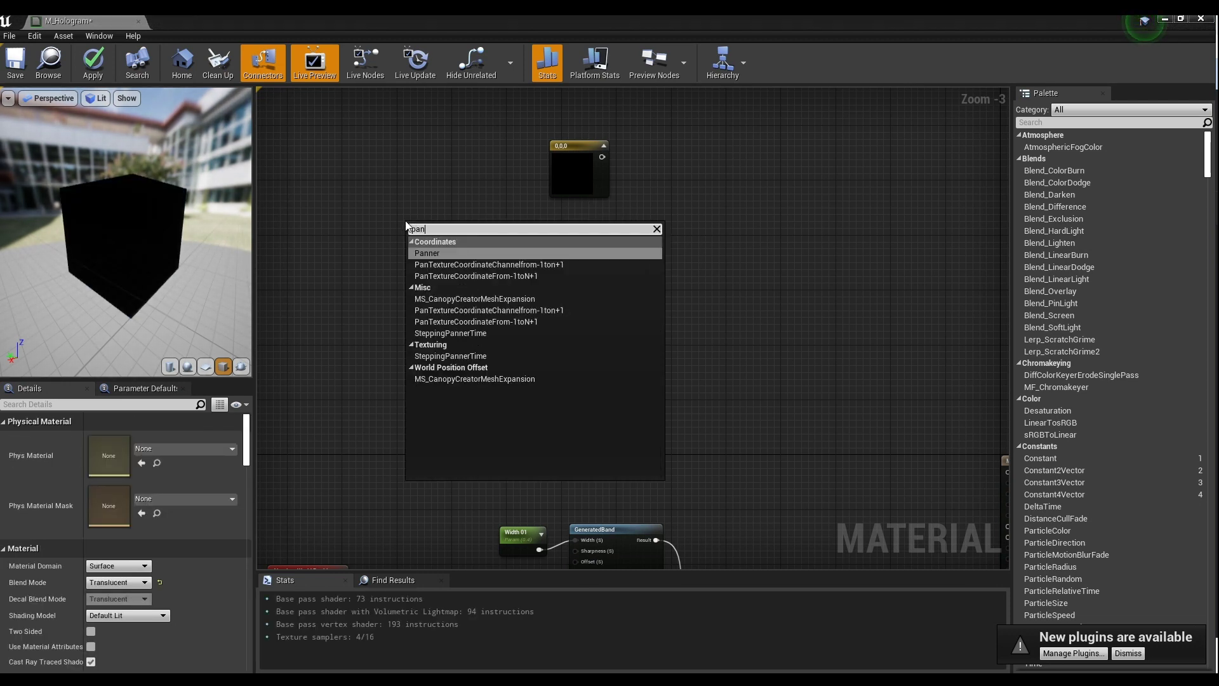
{"action": "key", "text": "Return"}
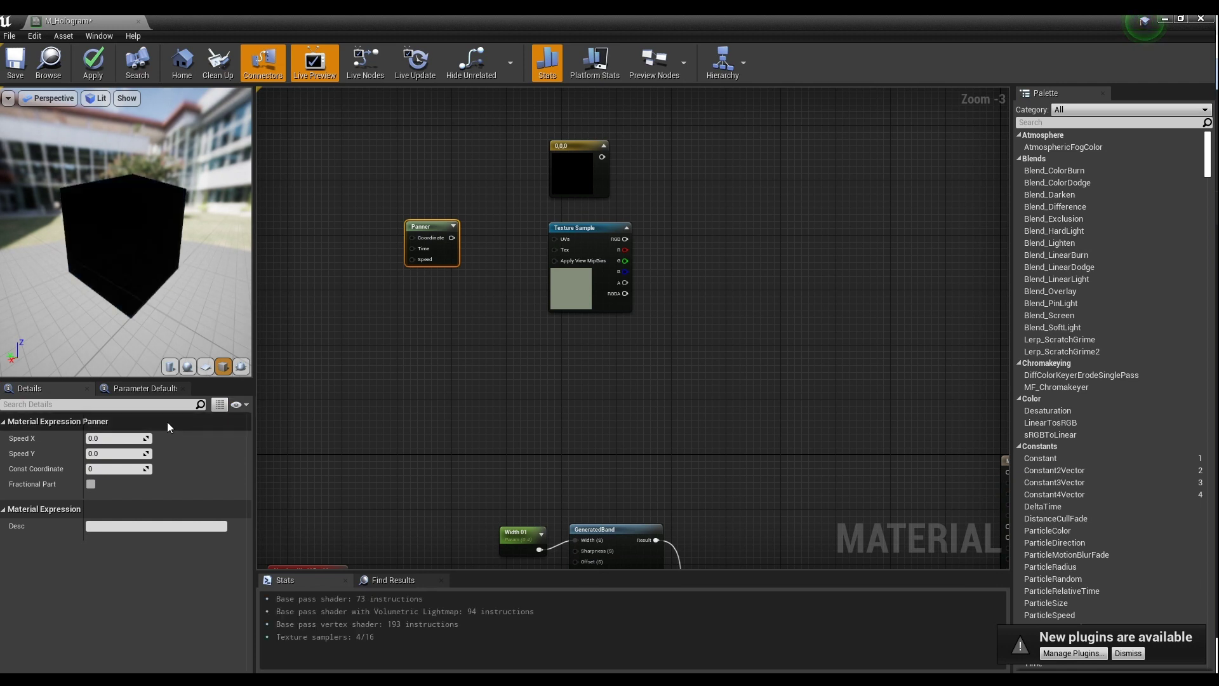
{"action": "left_click", "coordinate": [105, 437]}
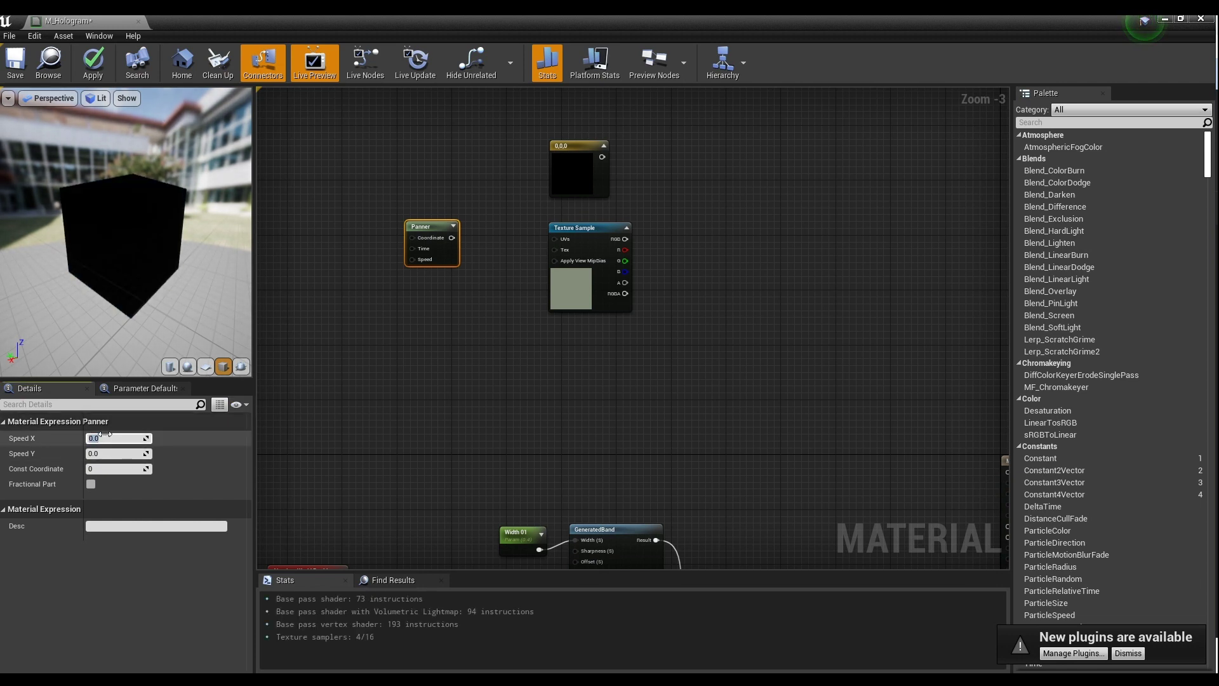
{"action": "type", "text": "5"}
{"action": "key", "text": "Return"}
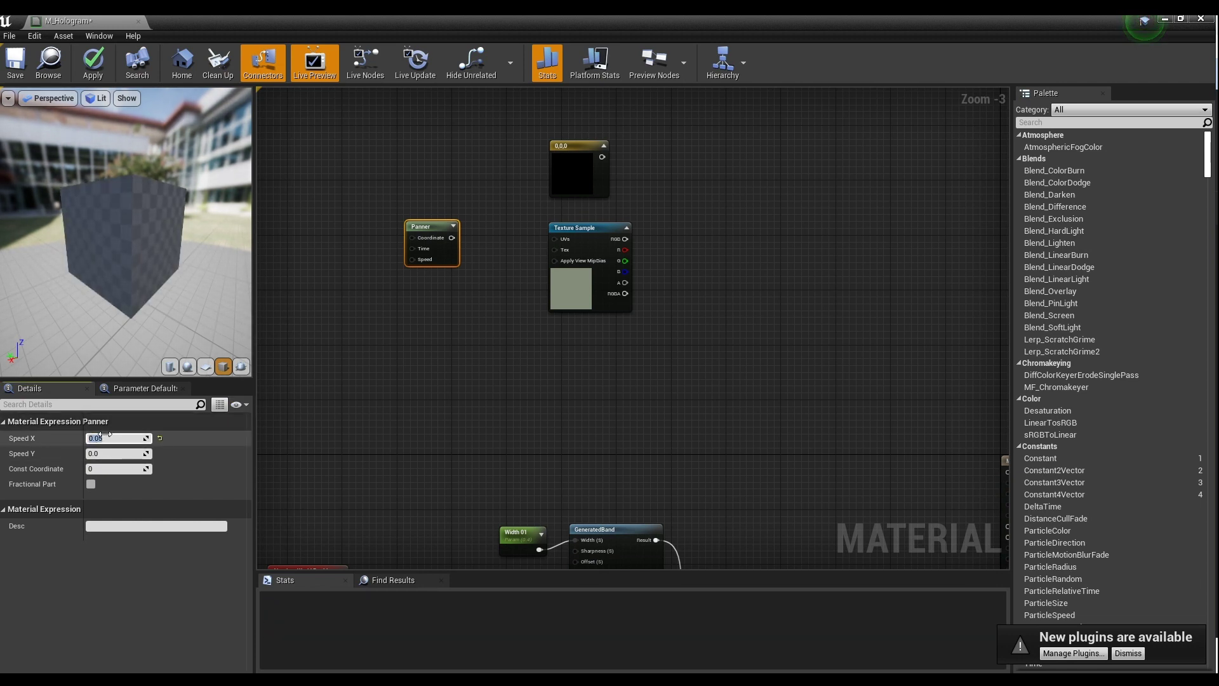
Connect the Panner's output to the Texture Sample's UVs input and move the Panner close to that node
{"action": "left_click_drag", "start_coordinate": [449, 236], "coordinate": [560, 245]}
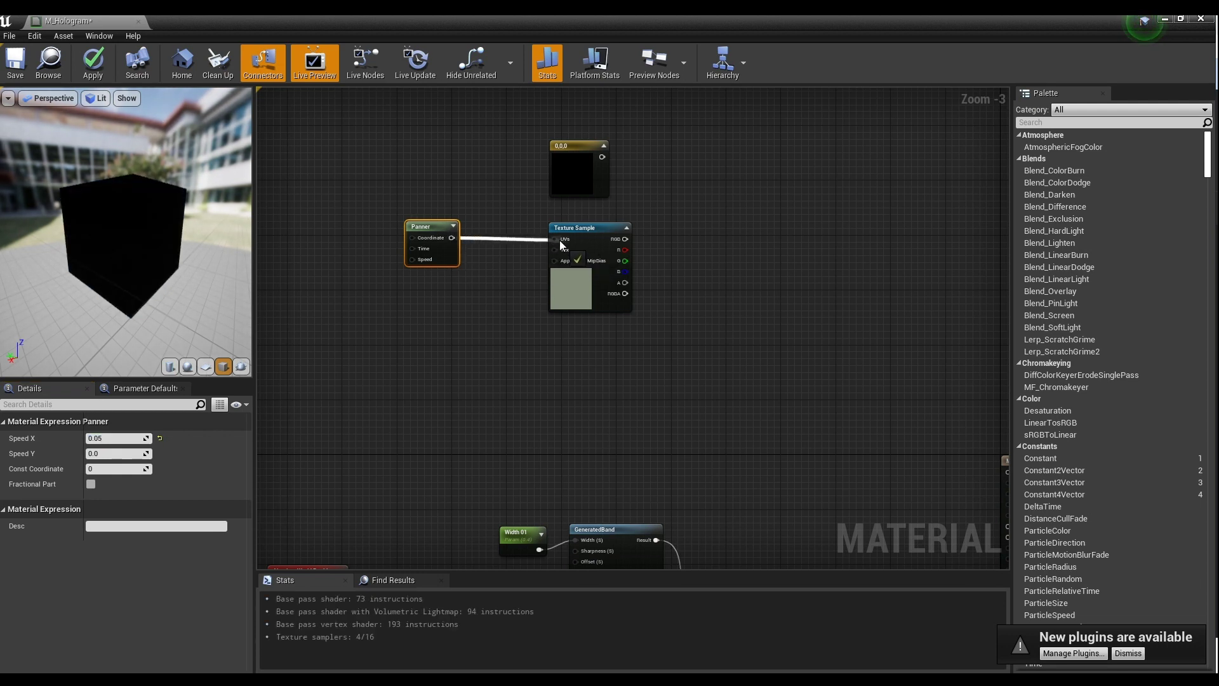
{"action": "left_click_drag", "start_coordinate": [440, 230], "coordinate": [508, 239]}
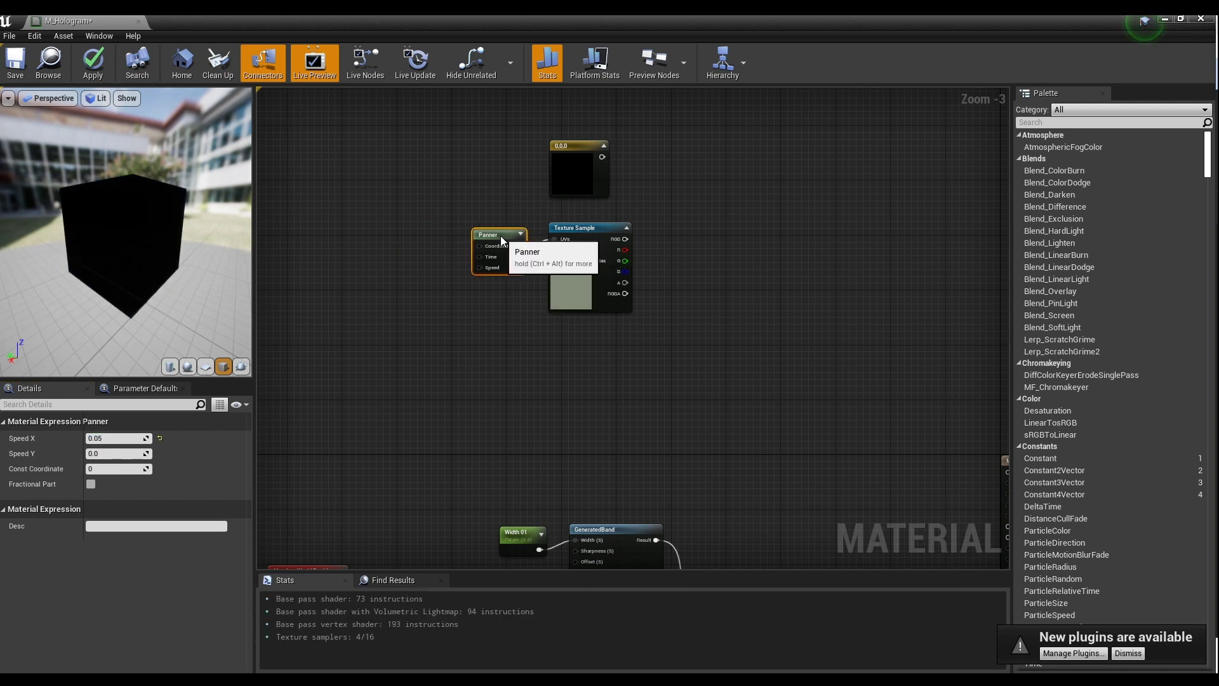
{"action": "left_click", "coordinate": [689, 205]}
{"action": "right_click_drag", "start_coordinate": [690, 206], "coordinate": [675, 227]}
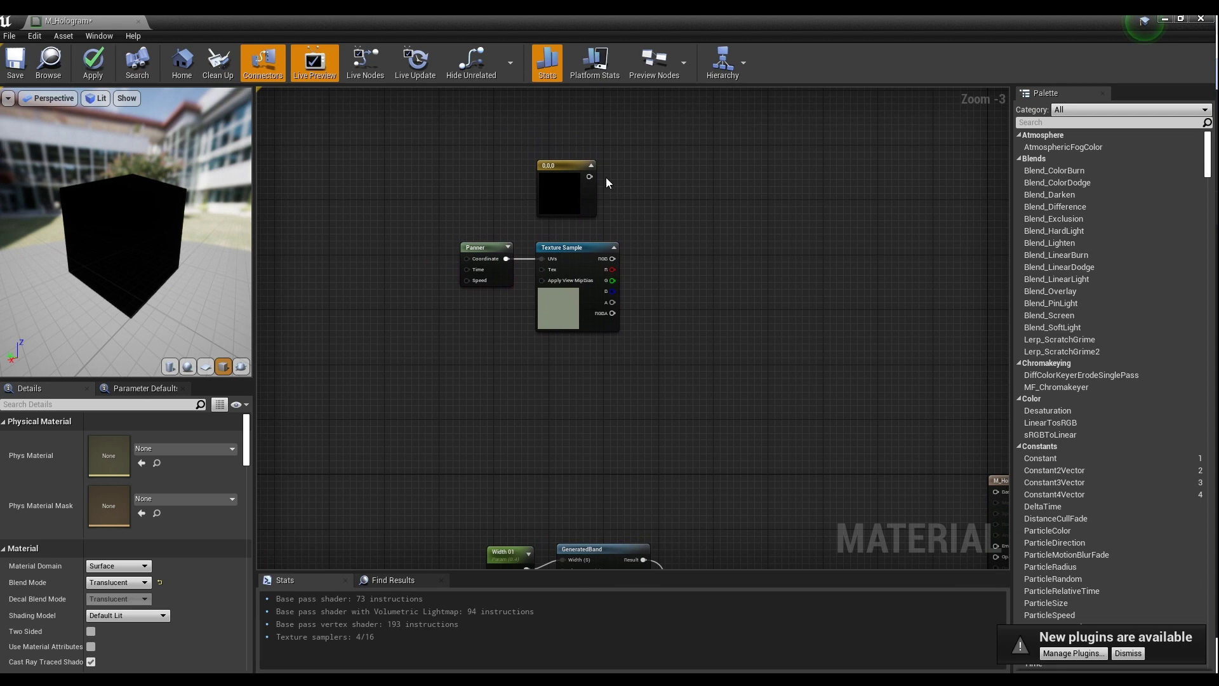
Convert the black Constant3Vector node to a parameter named Color
{"action": "left_click", "coordinate": [566, 170]}
{"action": "right_click", "coordinate": [564, 165]}
{"action": "left_click", "coordinate": [635, 216]}
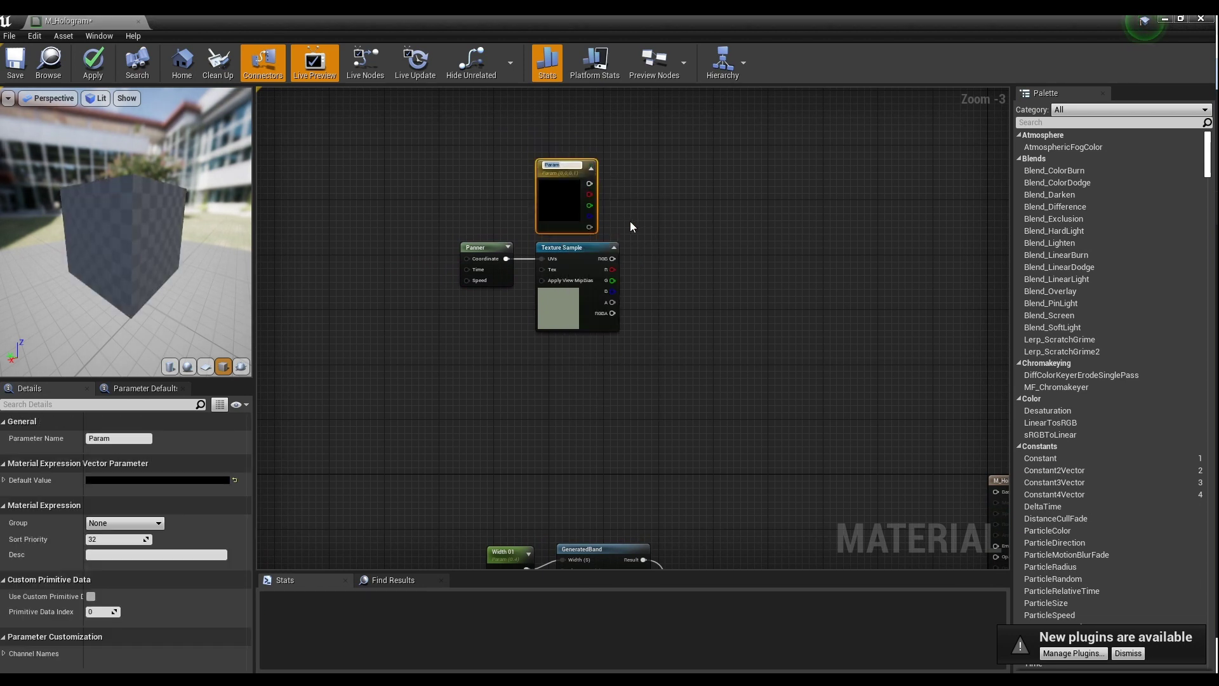
{"action": "type", "text": "Color"}
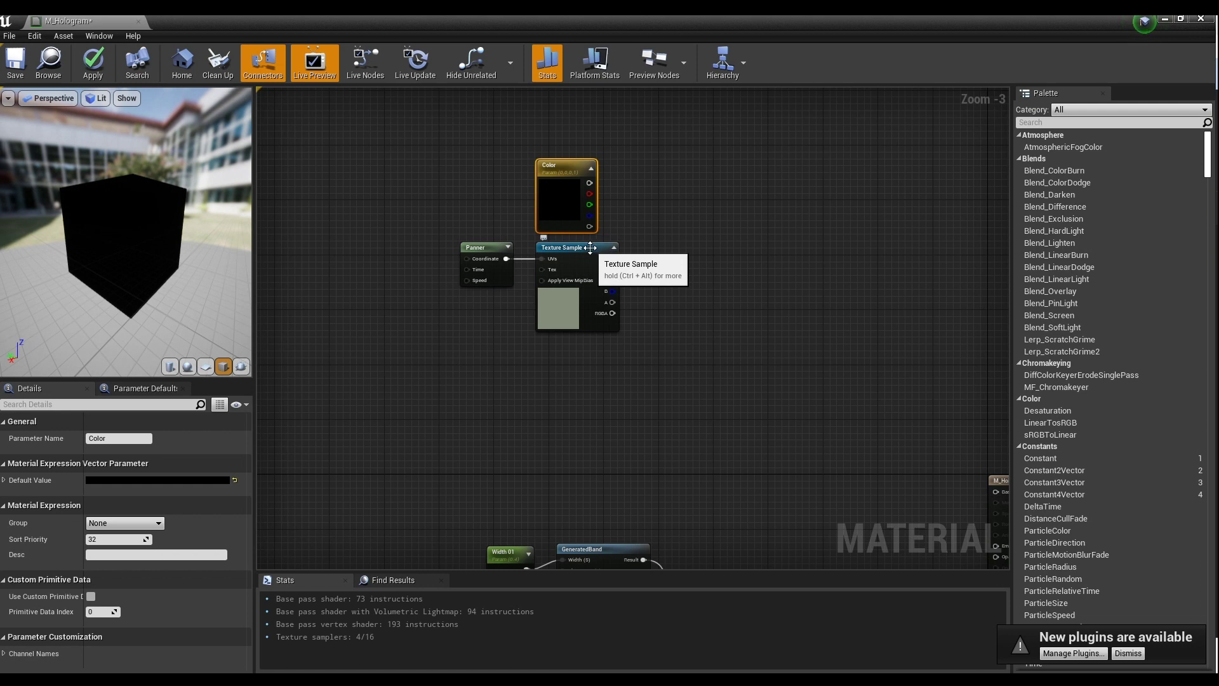
Convert the Texture Sample node to a parameter named Texture
{"action": "right_click", "coordinate": [590, 247]}
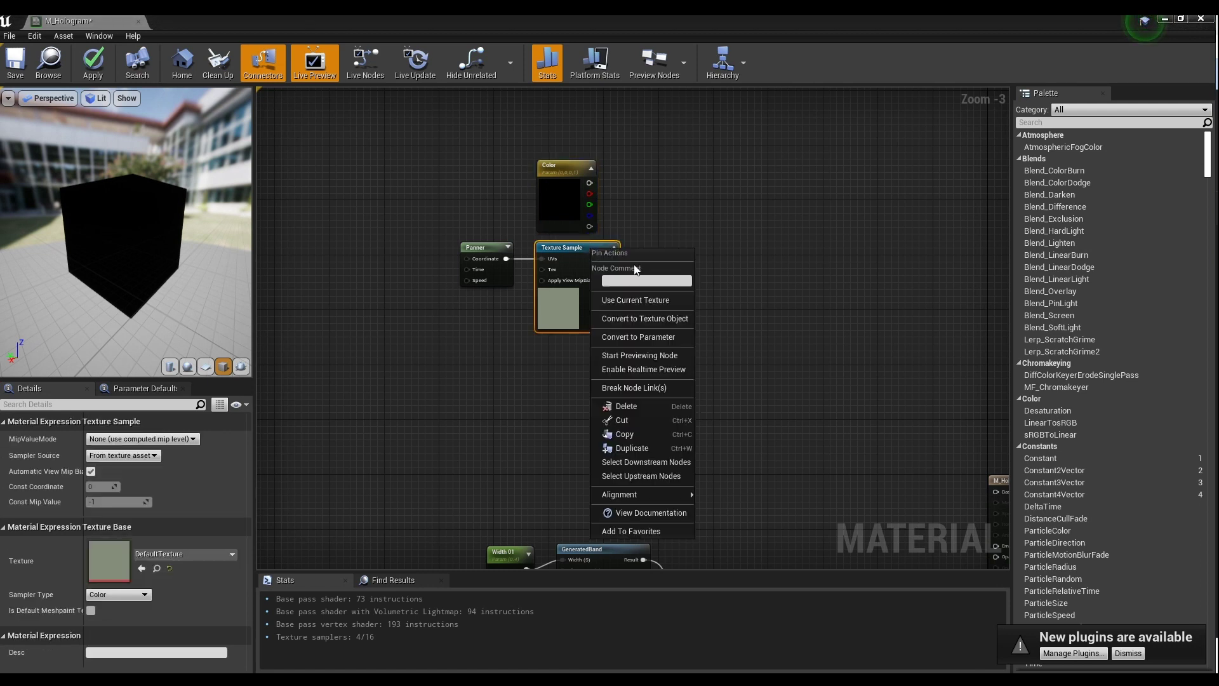
{"action": "left_click", "coordinate": [668, 337]}
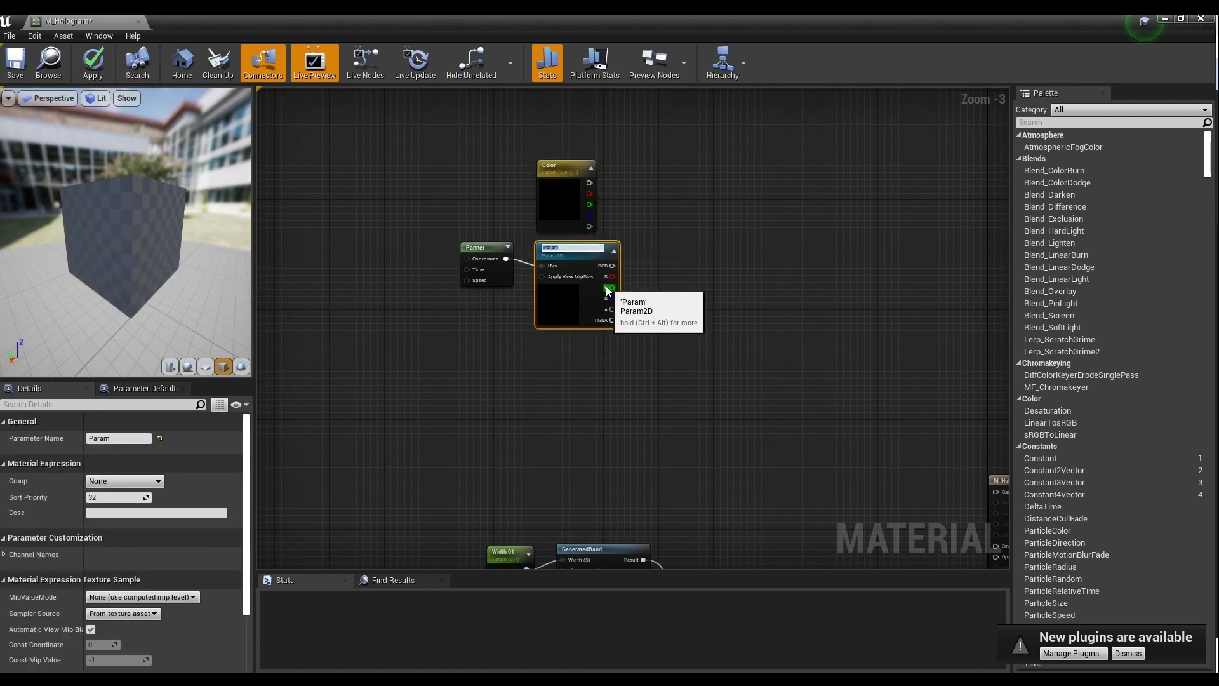
{"action": "type", "text": "Texture"}
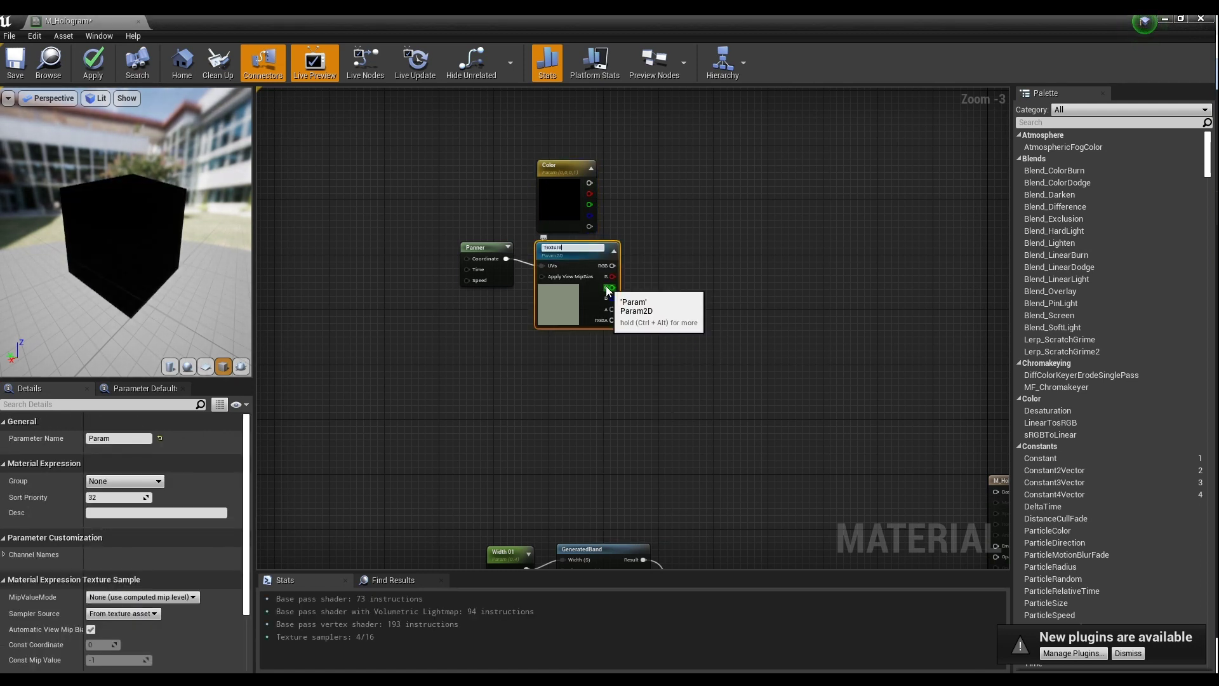
{"action": "key", "text": "Return"}
Set the Color parameter's default value to a blue with G 0.35 and B 0.87
{"action": "left_click", "coordinate": [579, 230]}
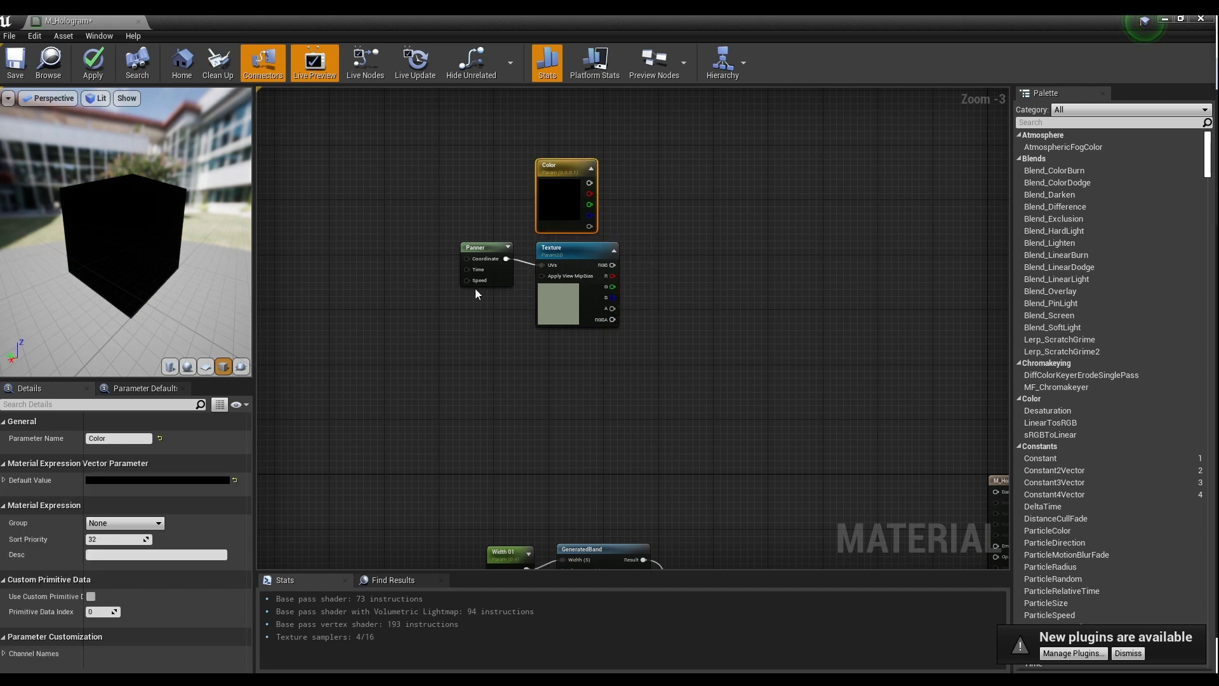
{"action": "left_click", "coordinate": [166, 480]}
{"action": "left_click", "coordinate": [255, 552]}
{"action": "type", "text": "0.35"}
{"action": "key", "text": "Return"}
{"action": "type", "text": "0.87"}
{"action": "key", "text": "Return"}
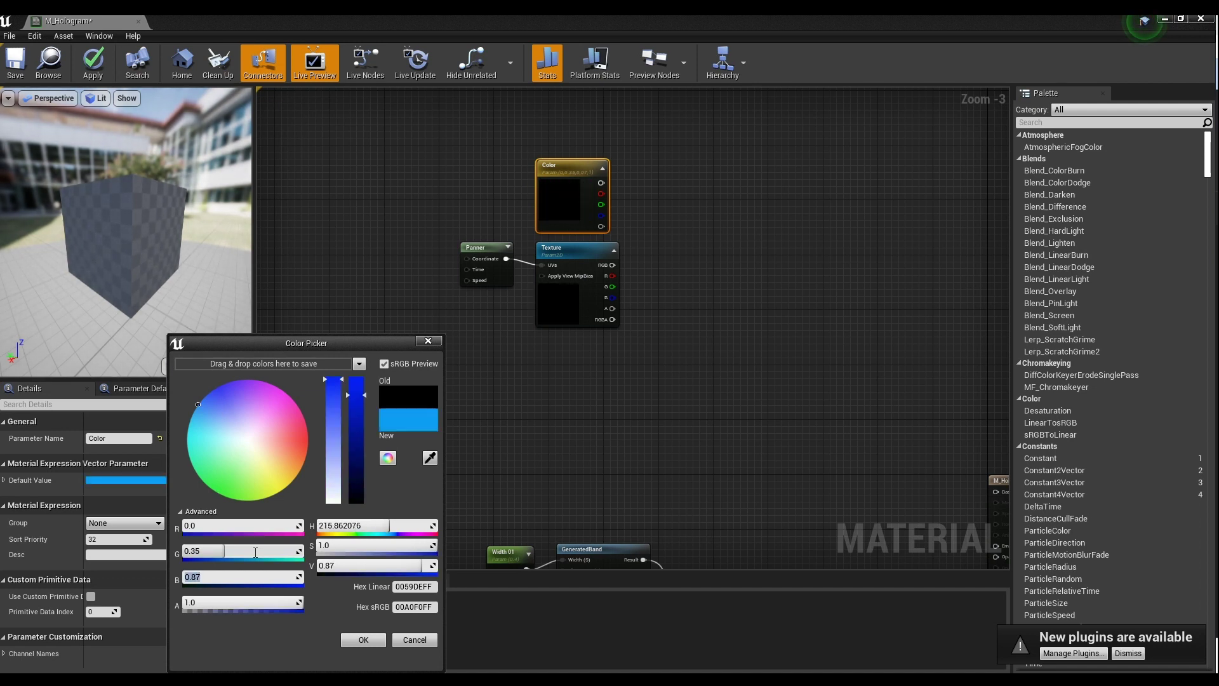
{"action": "left_click", "coordinate": [683, 296]}
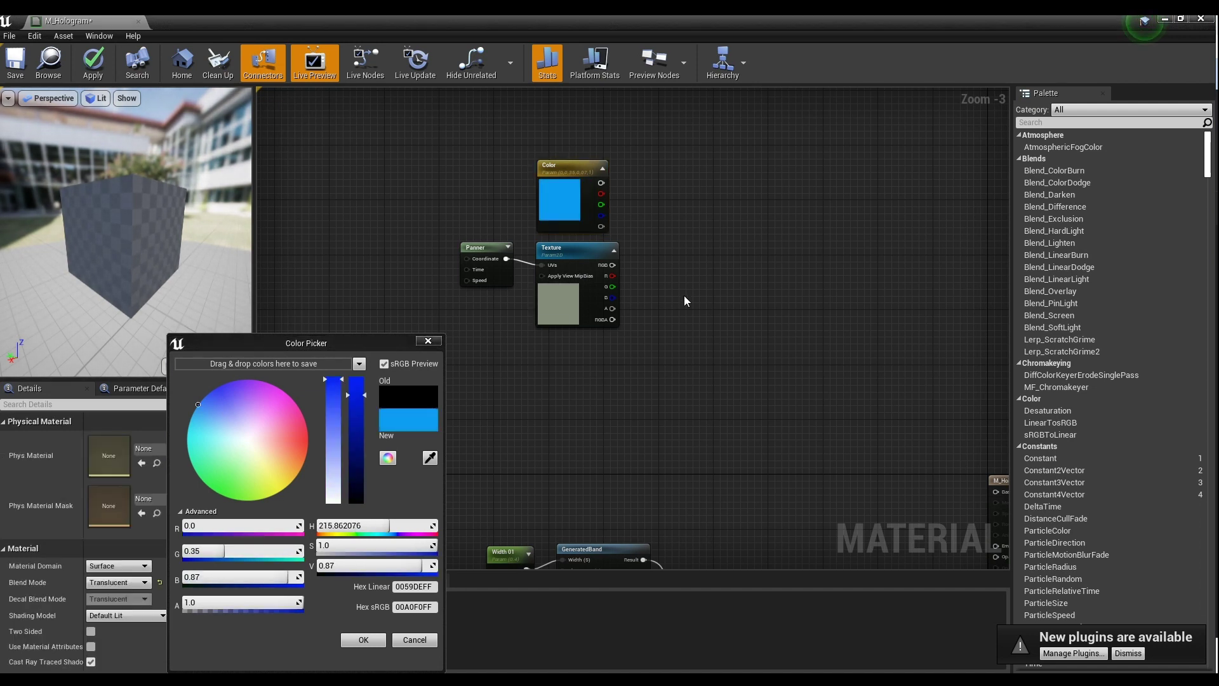
{"action": "left_click", "coordinate": [439, 341]}
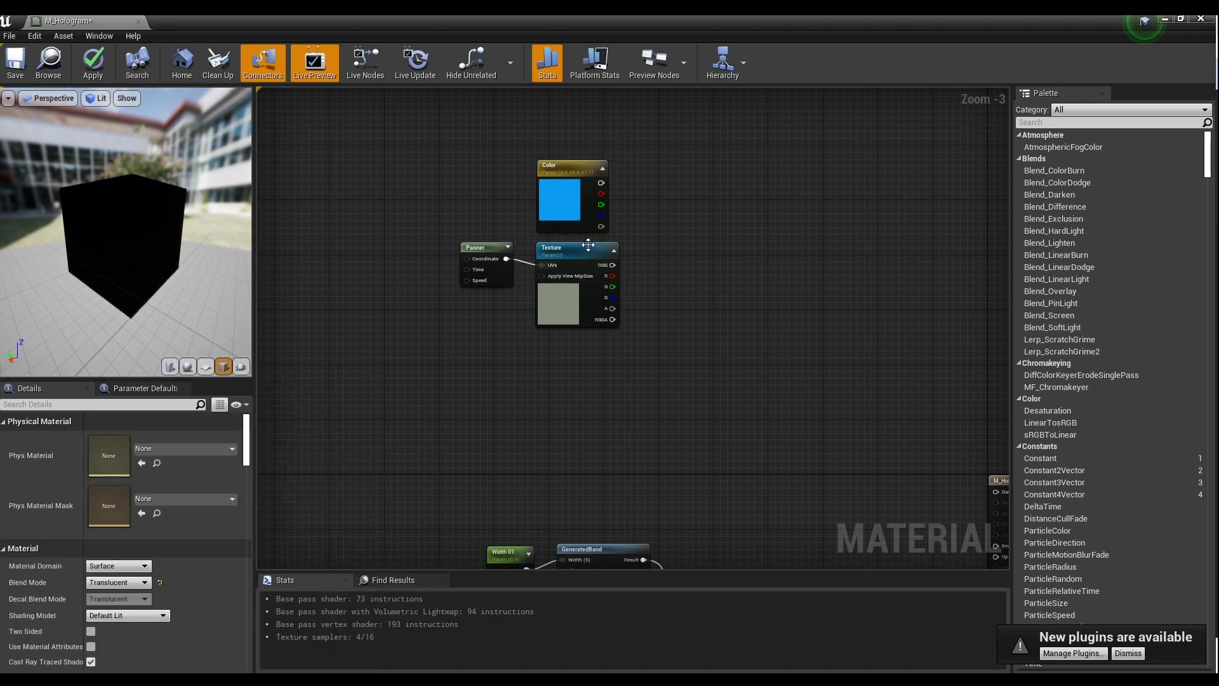
Add a Multiply node and connect Color to its A input and the Texture's RGB output to B
{"action": "left_click", "coordinate": [692, 221]}
{"action": "left_click_drag", "start_coordinate": [601, 183], "coordinate": [701, 239]}
{"action": "left_click_drag", "start_coordinate": [612, 265], "coordinate": [700, 246]}
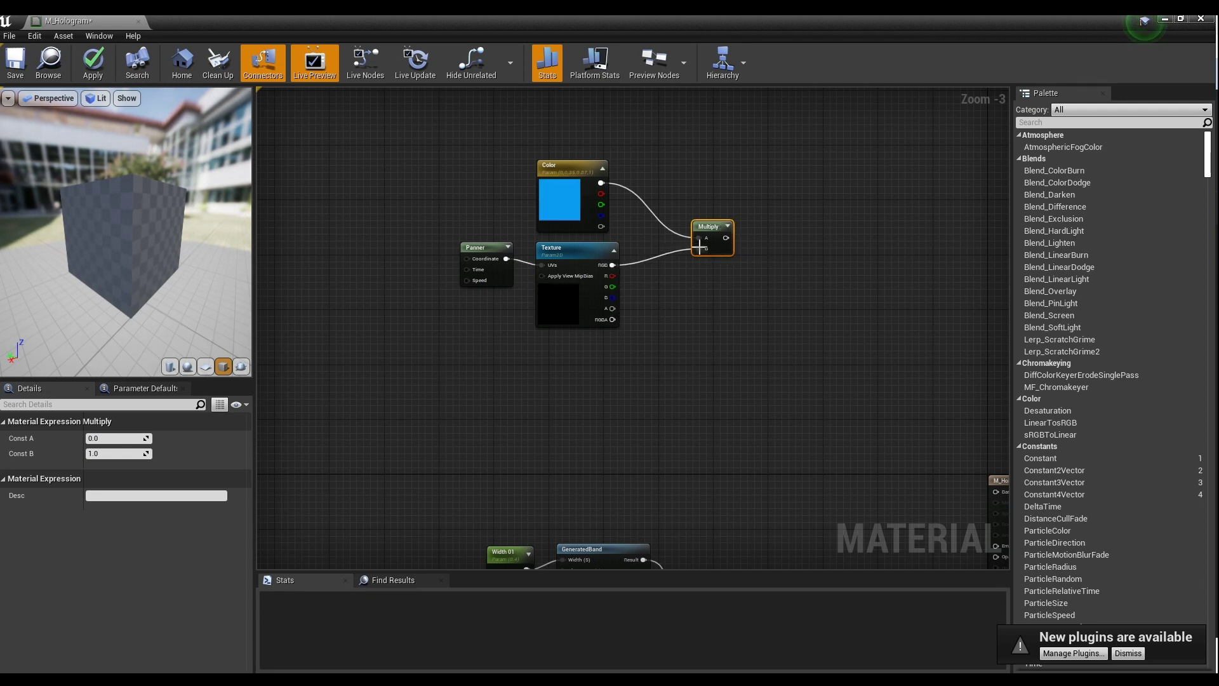
Move the Color, Panner, Texture and Multiply nodes together down to just above the band chains
{"action": "left_click_drag", "start_coordinate": [772, 177], "coordinate": [478, 317]}
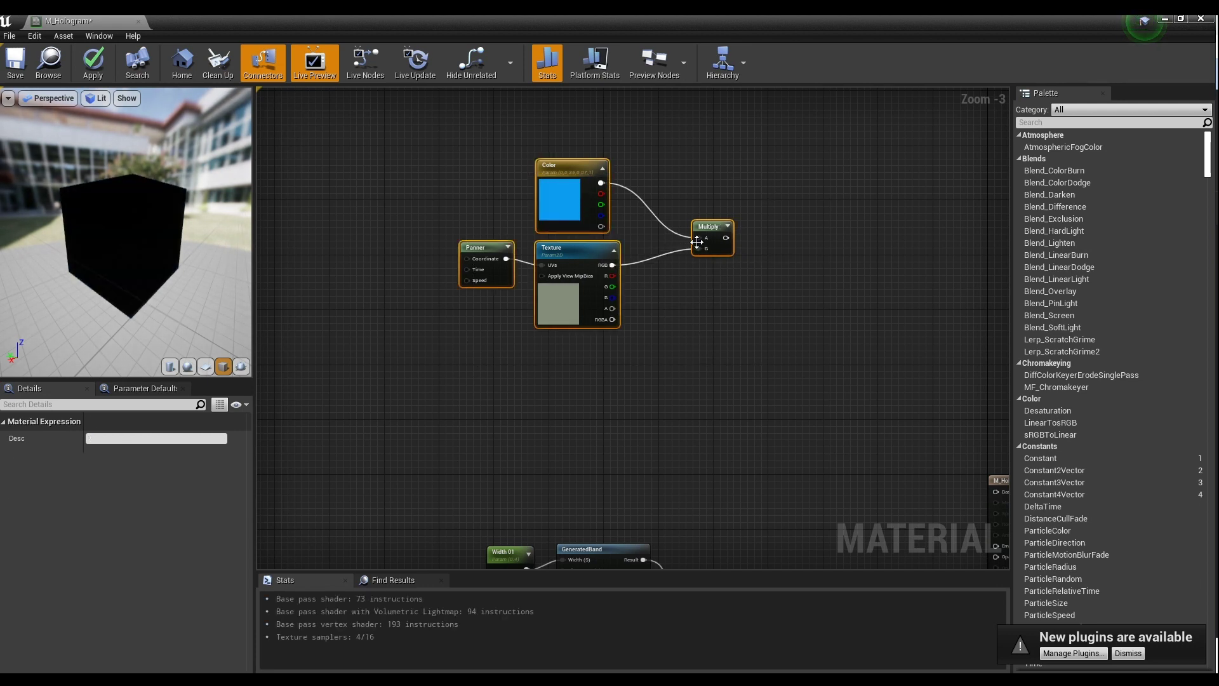
{"action": "left_click_drag", "start_coordinate": [710, 225], "coordinate": [734, 382]}
{"action": "left_click", "coordinate": [786, 475]}
{"action": "right_click_drag", "start_coordinate": [787, 475], "coordinate": [614, 297]}
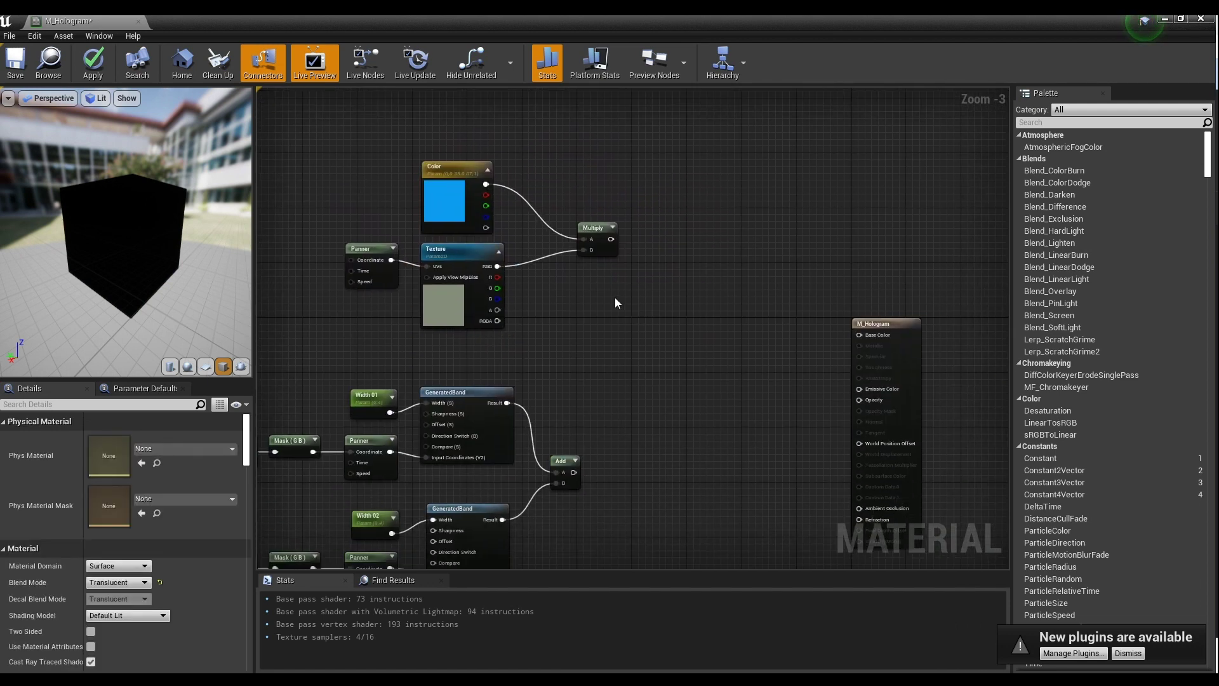
Add a Blend_Overlay node between the Multiply and Add nodes and the M_Hologram output node
{"action": "right_click", "coordinate": [615, 297]}
{"action": "type", "text": "b"}
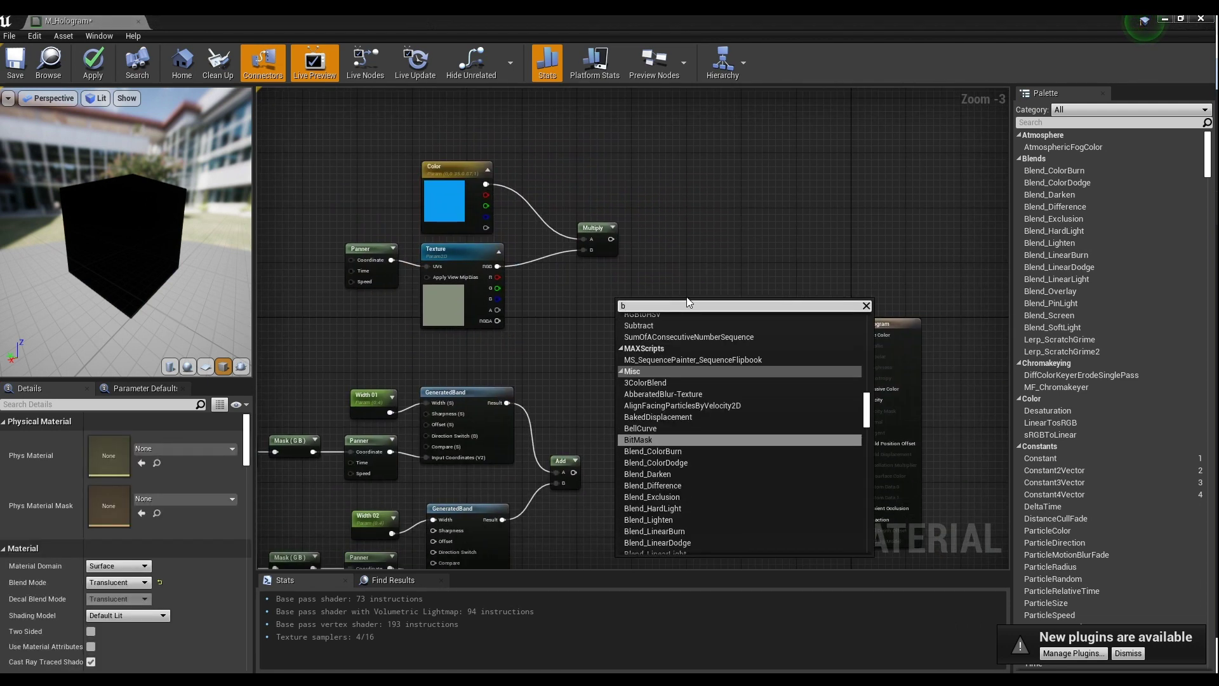
{"action": "type", "text": "lend ov"}
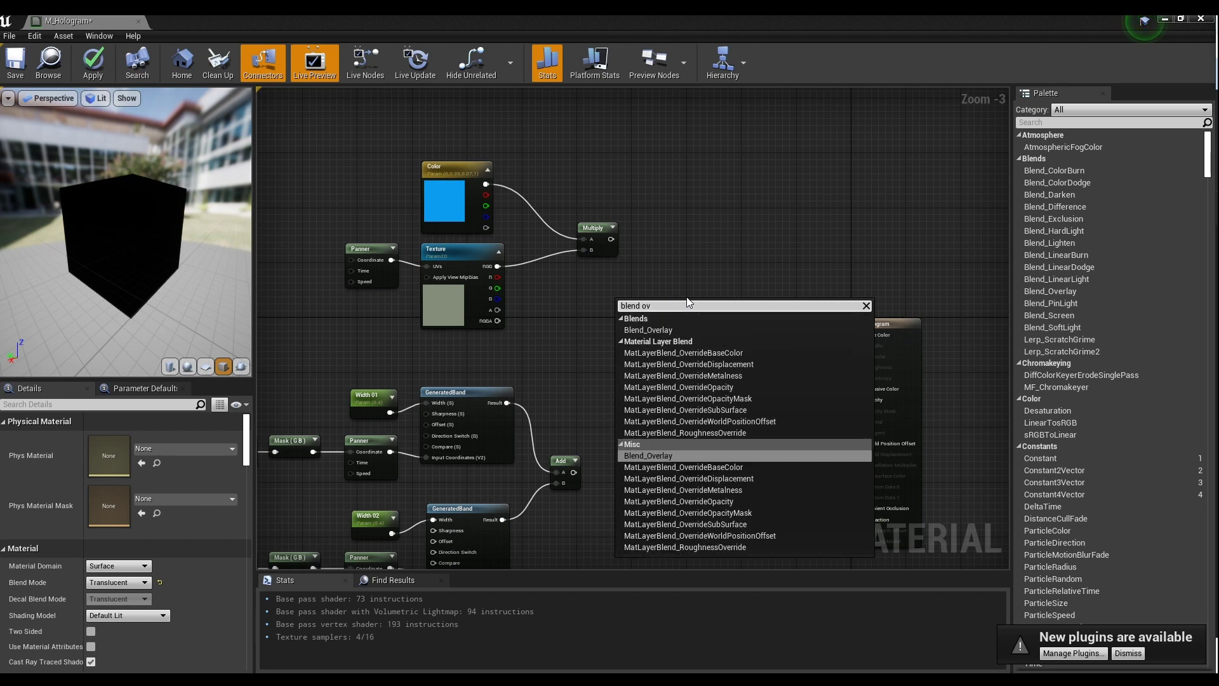
{"action": "left_click", "coordinate": [665, 457]}
{"action": "left_click_drag", "start_coordinate": [639, 301], "coordinate": [671, 328]}
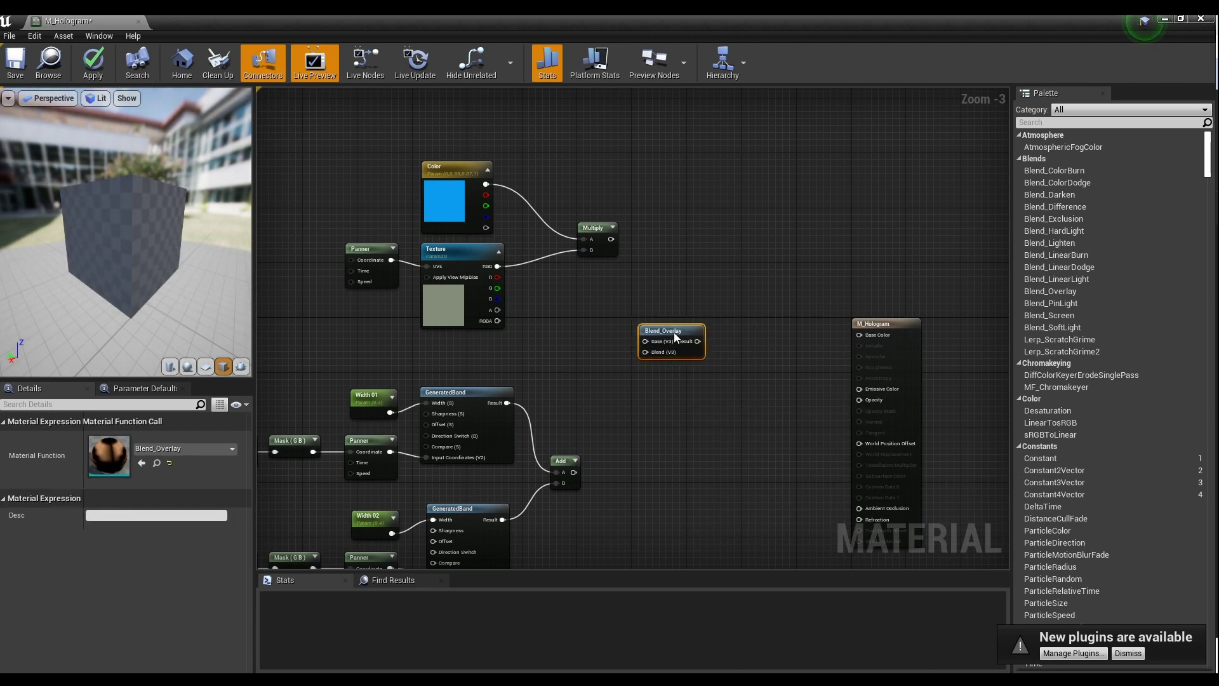
Connect the Multiply output to Blend_Overlay's Base input and the Add output to its Blend input
{"action": "left_click_drag", "start_coordinate": [611, 239], "coordinate": [654, 343]}
{"action": "left_click_drag", "start_coordinate": [574, 472], "coordinate": [655, 352]}
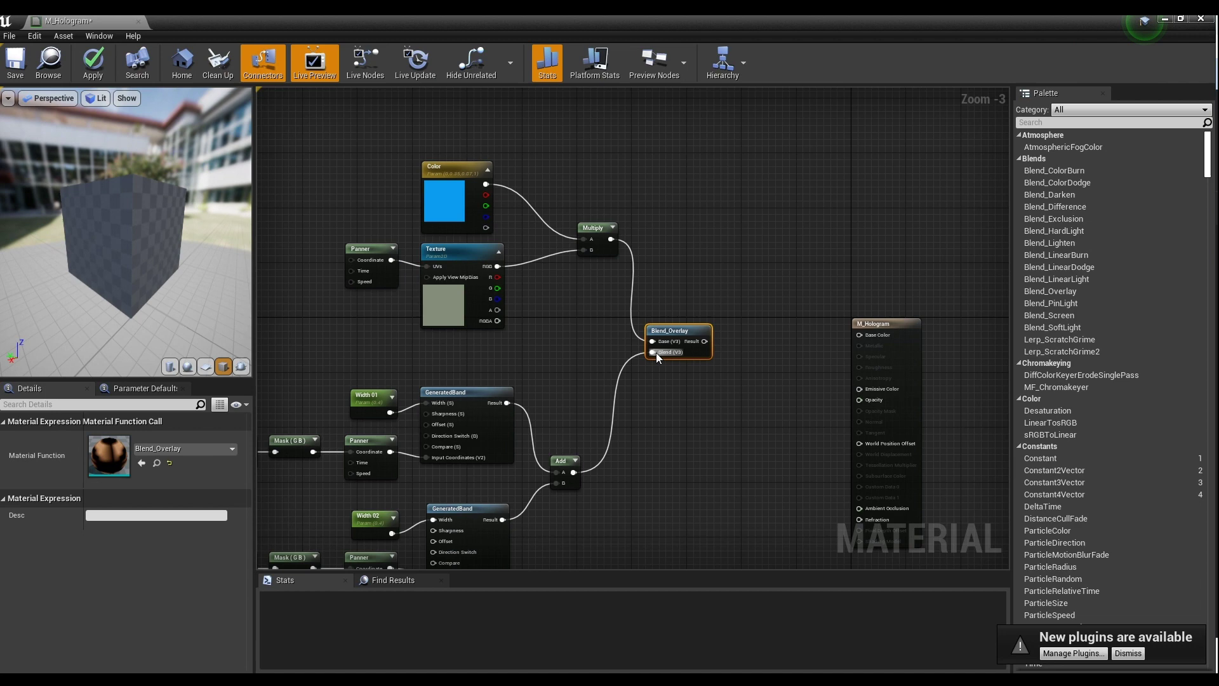
{"action": "left_click", "coordinate": [668, 403]}
Preview the Blend_Overlay result on the cube, and stop previewing the node
{"action": "right_click", "coordinate": [685, 330]}
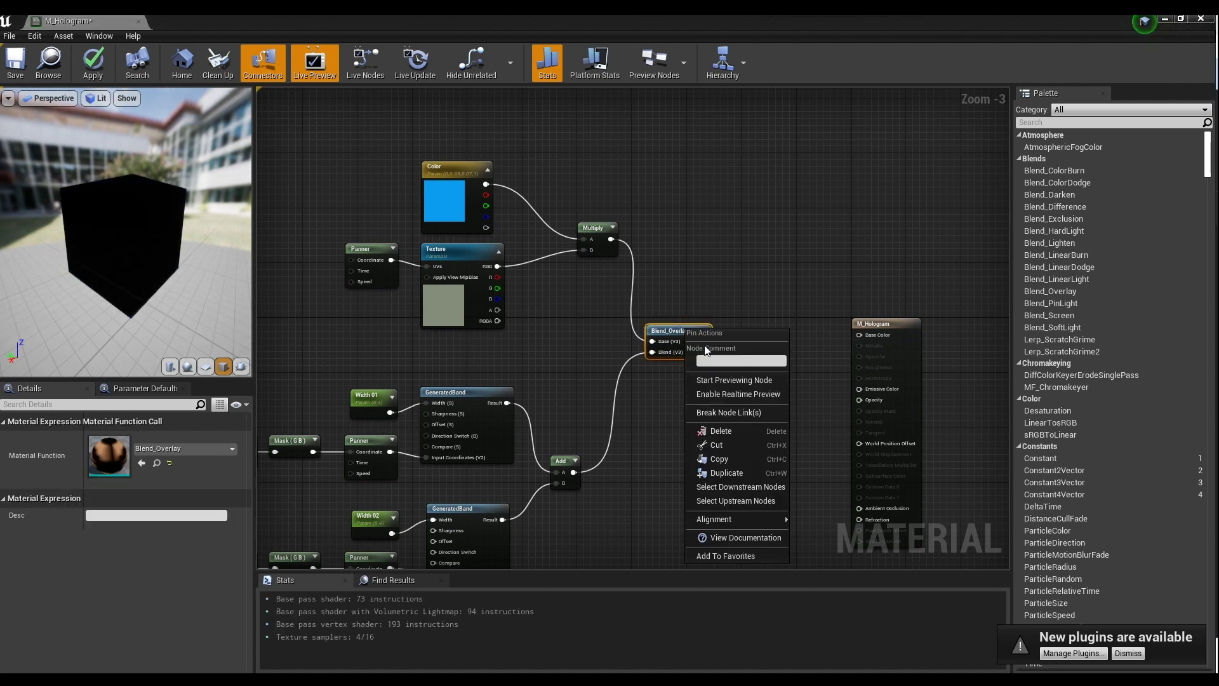
{"action": "left_click", "coordinate": [725, 380]}
{"action": "mouse_move", "coordinate": [143, 239]}
{"action": "left_mouse_down"}
{"action": "mouse_move", "coordinate": [175, 216]}
{"action": "mouse_move", "coordinate": [144, 239]}
{"action": "left_mouse_up"}
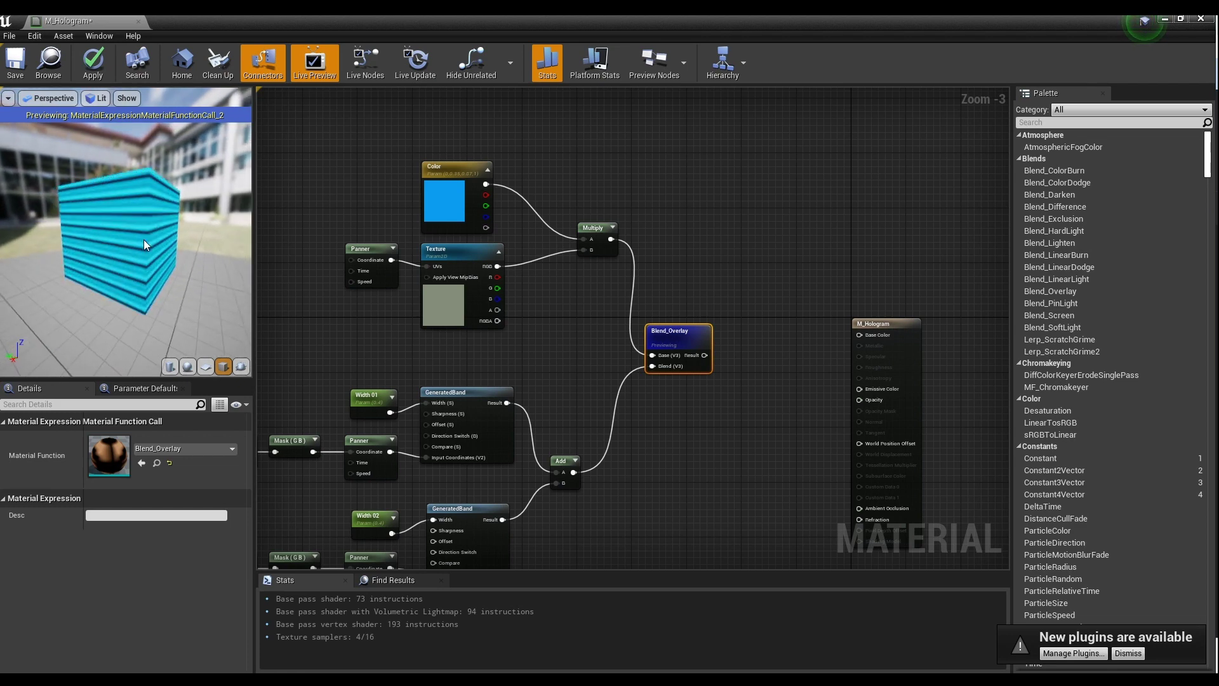
{"action": "right_click", "coordinate": [671, 331]}
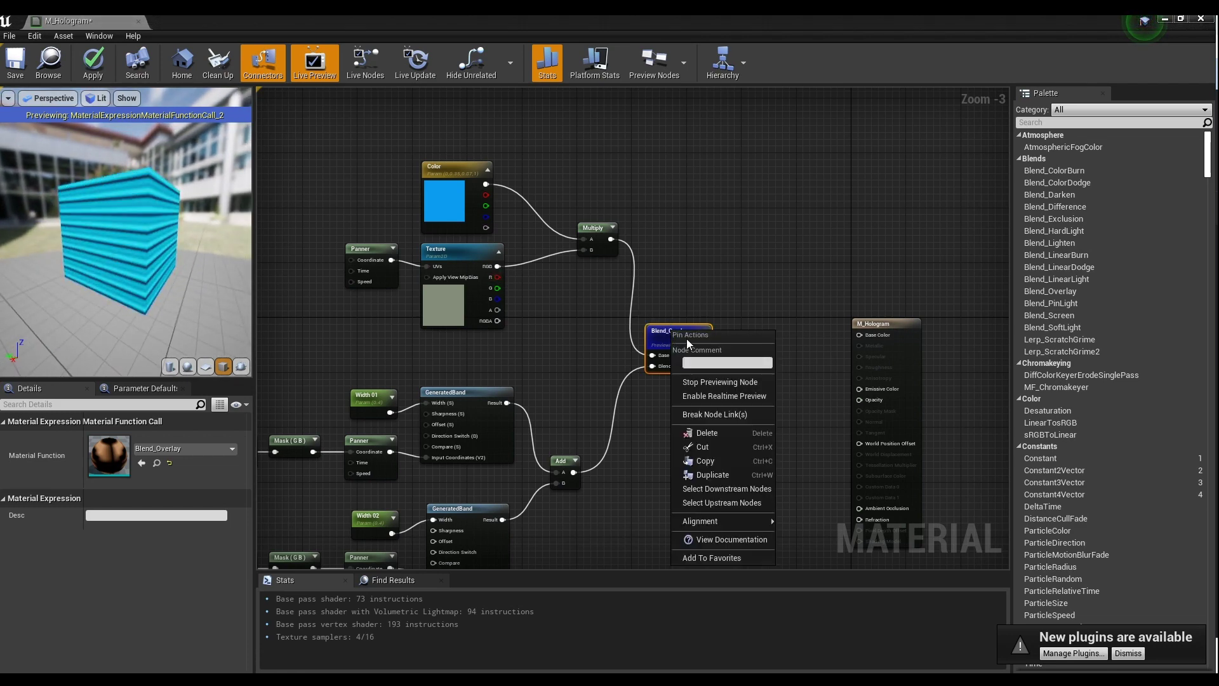
{"action": "left_click", "coordinate": [721, 382]}
Add a Fresnel_Function node in the empty graph area below the lower band chain
{"action": "right_click_drag", "start_coordinate": [767, 426], "coordinate": [661, 252]}
{"action": "left_click_drag", "start_coordinate": [799, 148], "coordinate": [859, 149]}
{"action": "left_click", "coordinate": [649, 374]}
{"action": "right_click_drag", "start_coordinate": [649, 374], "coordinate": [675, 404]}
{"action": "scroll", "coordinate": [646, 436], "scroll_direction": "down", "scroll_amount": 1}
{"action": "right_click_drag", "start_coordinate": [609, 471], "coordinate": [695, 344]}
{"action": "scroll", "coordinate": [668, 360], "scroll_direction": "up", "scroll_amount": 1}
{"action": "right_click_drag", "start_coordinate": [559, 397], "coordinate": [721, 275]}
{"action": "right_click", "coordinate": [573, 293]}
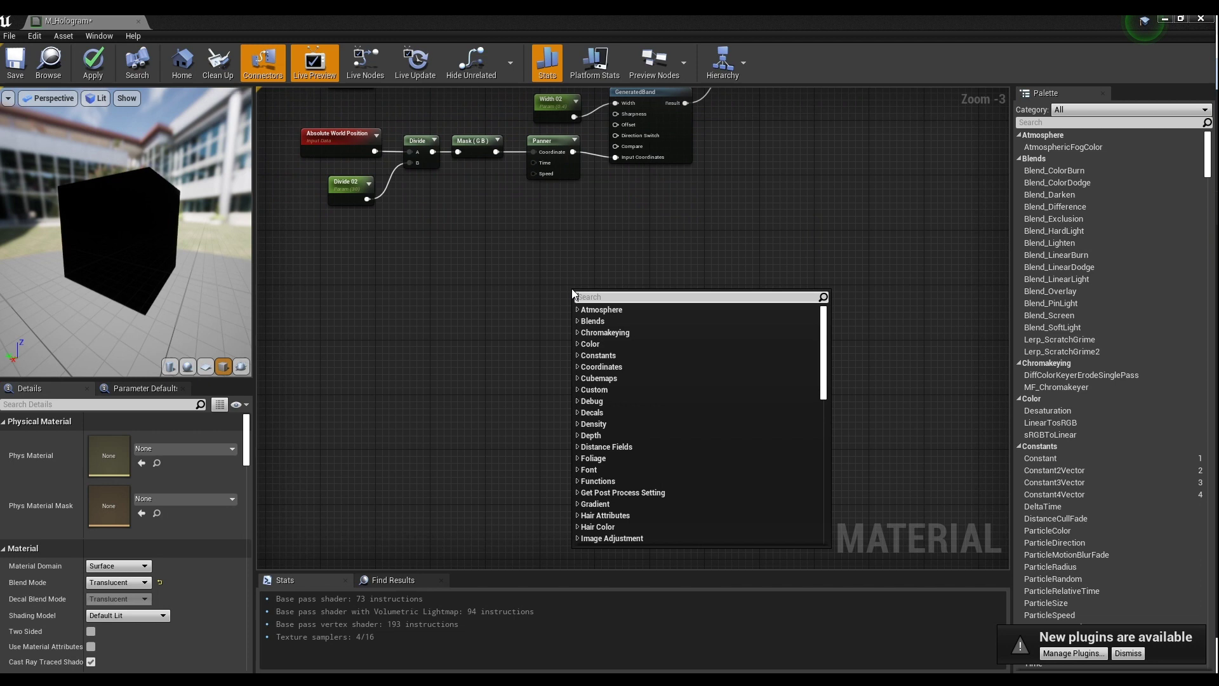
{"action": "type", "text": "fre"}
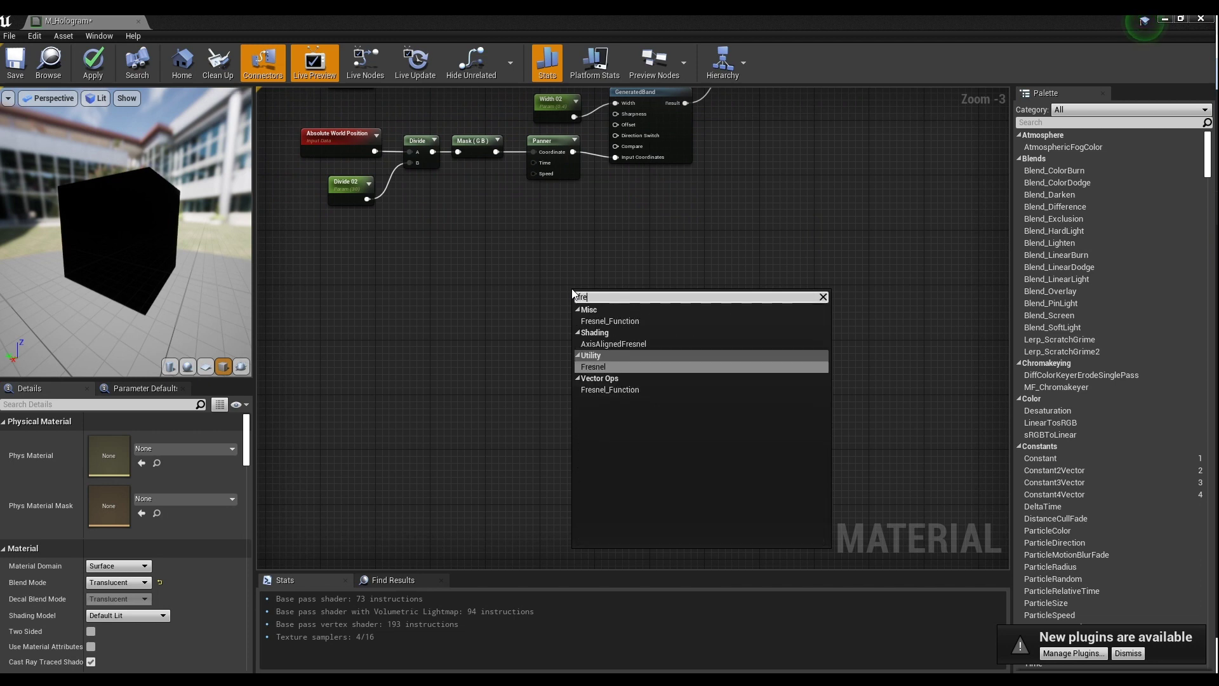
{"action": "key", "text": "Down"}
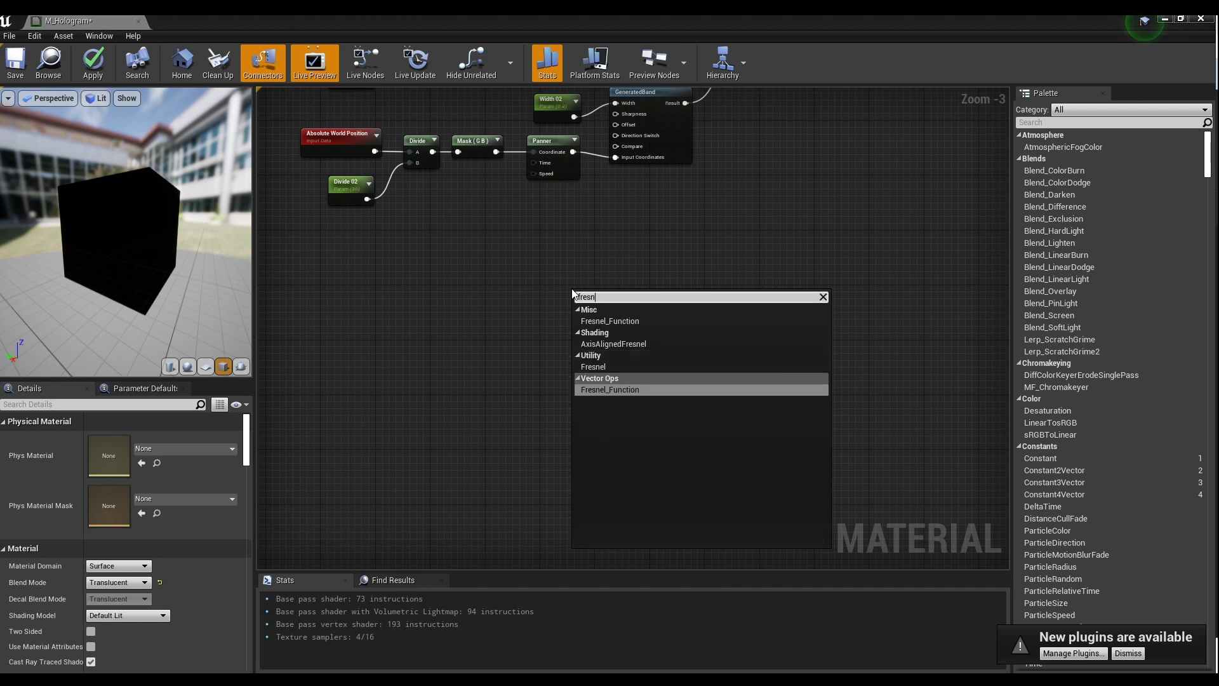
{"action": "key", "text": "Return"}
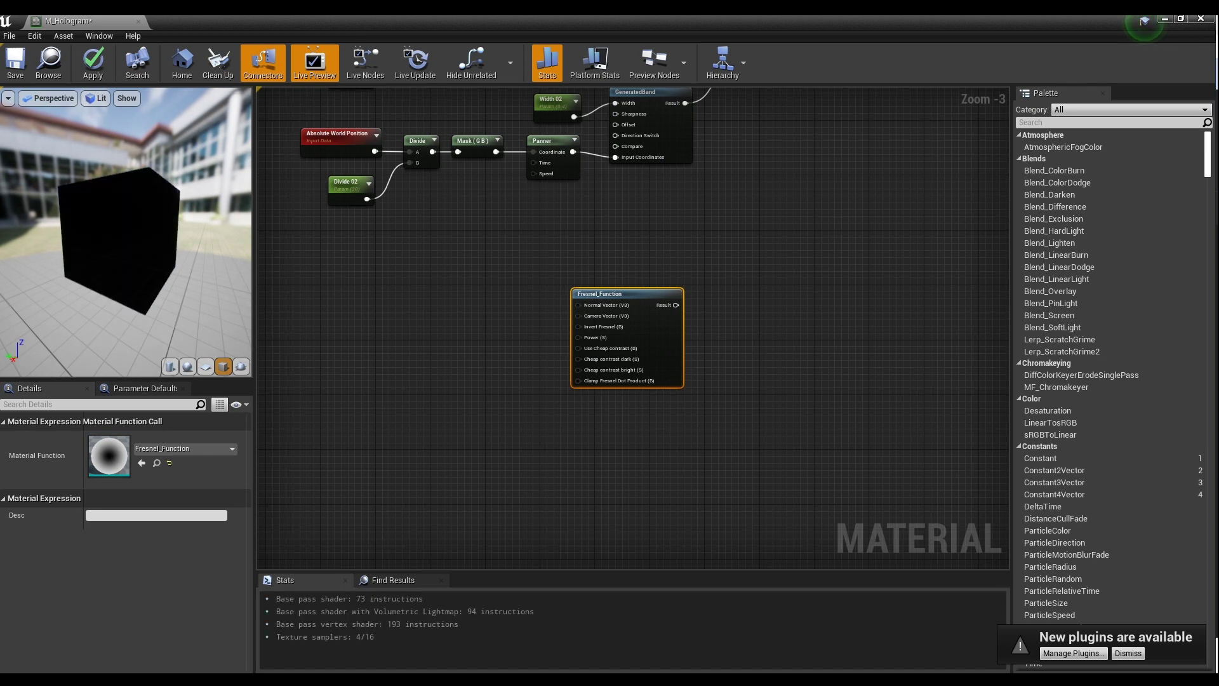
Add a scalar parameter named Power with a default value of 15 and connect it to the Fresnel_Function's Power input
{"action": "left_click", "coordinate": [714, 417]}
{"action": "right_click_drag", "start_coordinate": [424, 353], "coordinate": [486, 343]}
{"action": "left_click", "coordinate": [506, 278]}
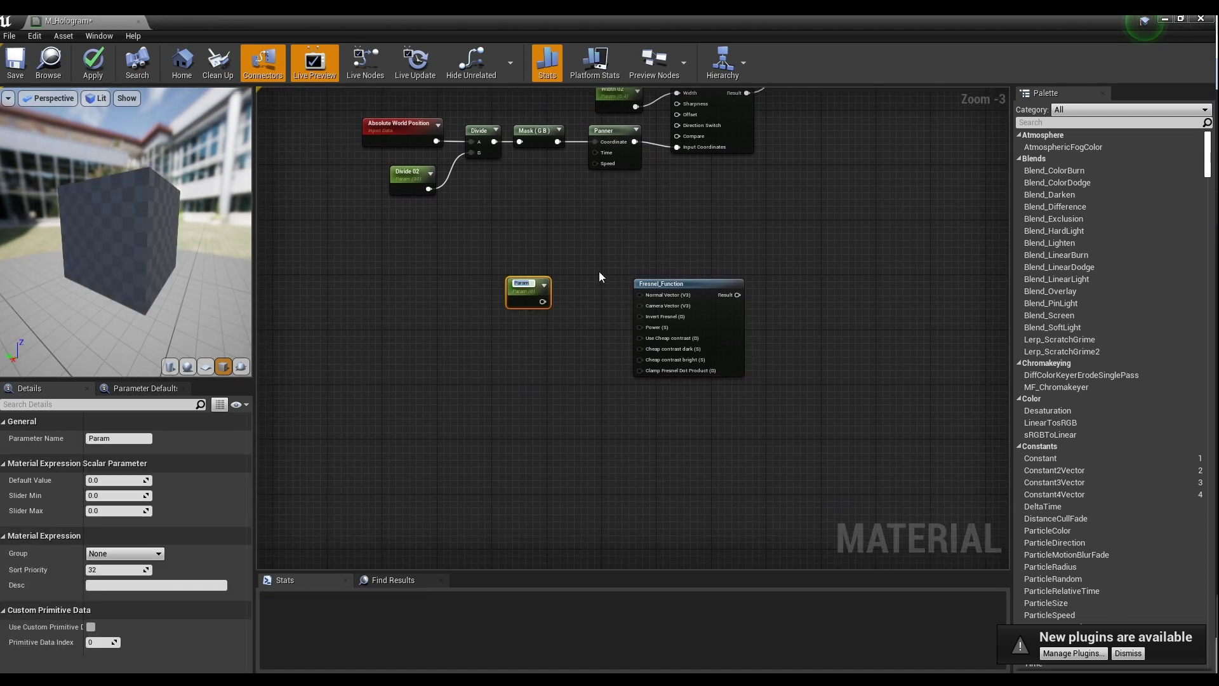
{"action": "type", "text": "Pow"}
{"action": "key", "text": "Return"}
{"action": "left_click", "coordinate": [111, 480]}
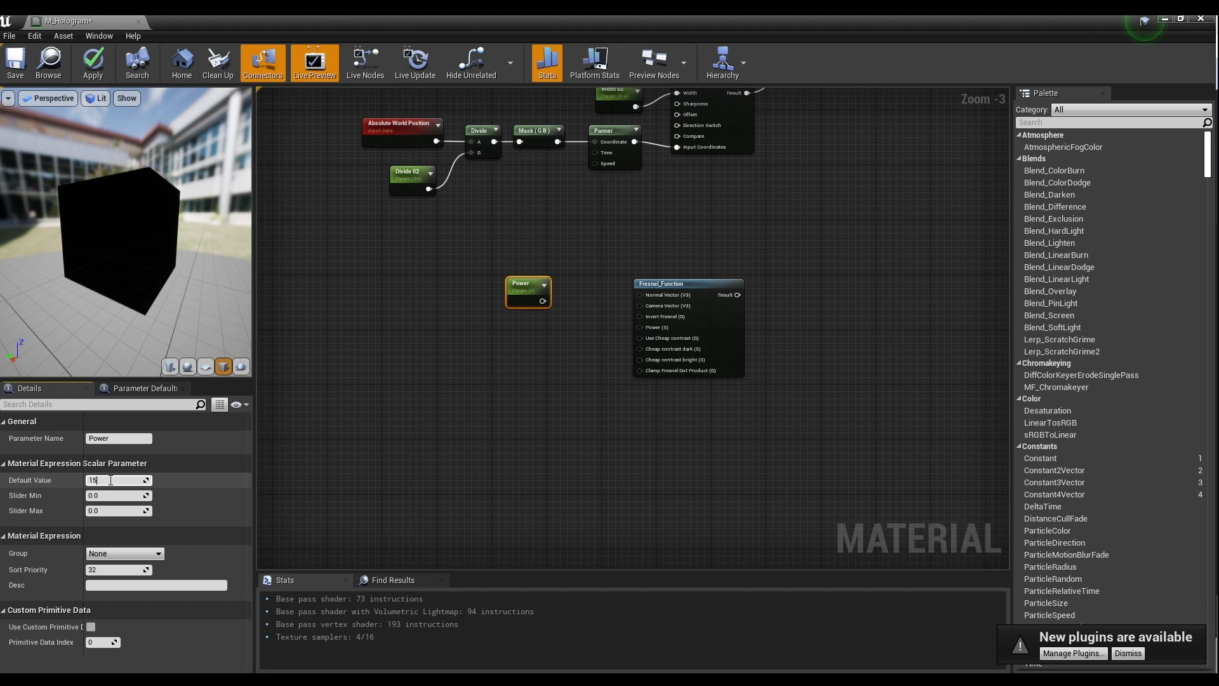
{"action": "key", "text": "Return"}
{"action": "left_click_drag", "start_coordinate": [546, 301], "coordinate": [599, 289]}
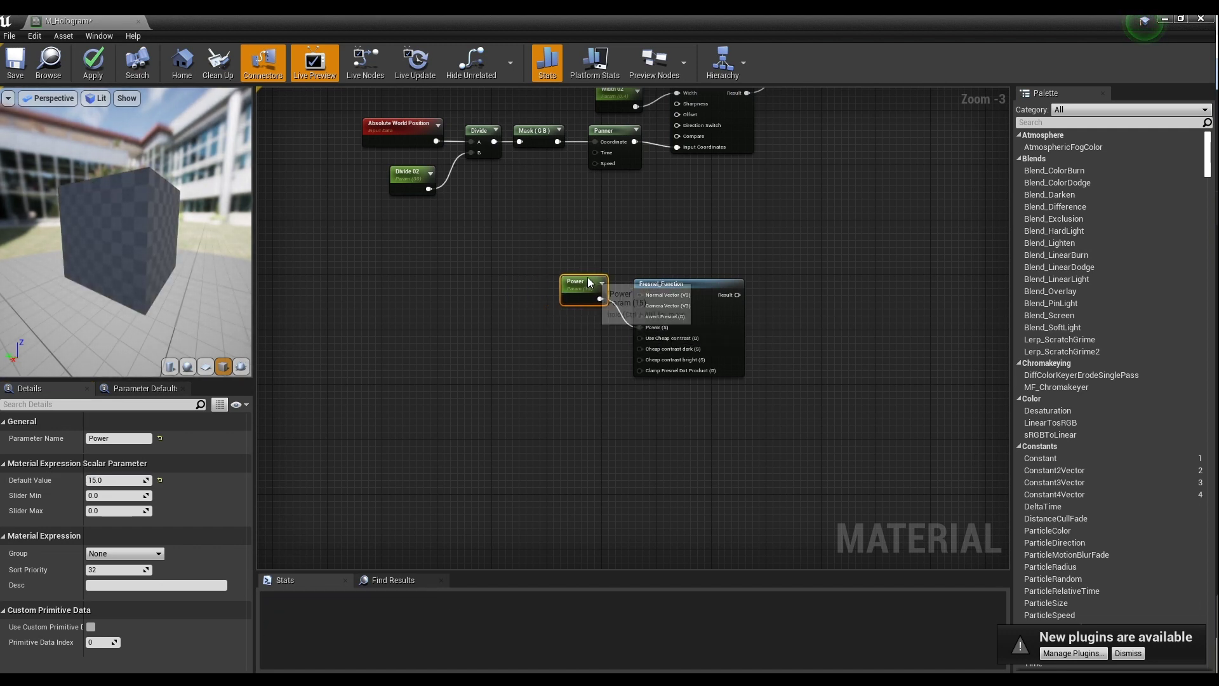
Preview the Fresnel_Function result on the sphere mesh, and stop previewing the node
{"action": "right_click", "coordinate": [661, 289]}
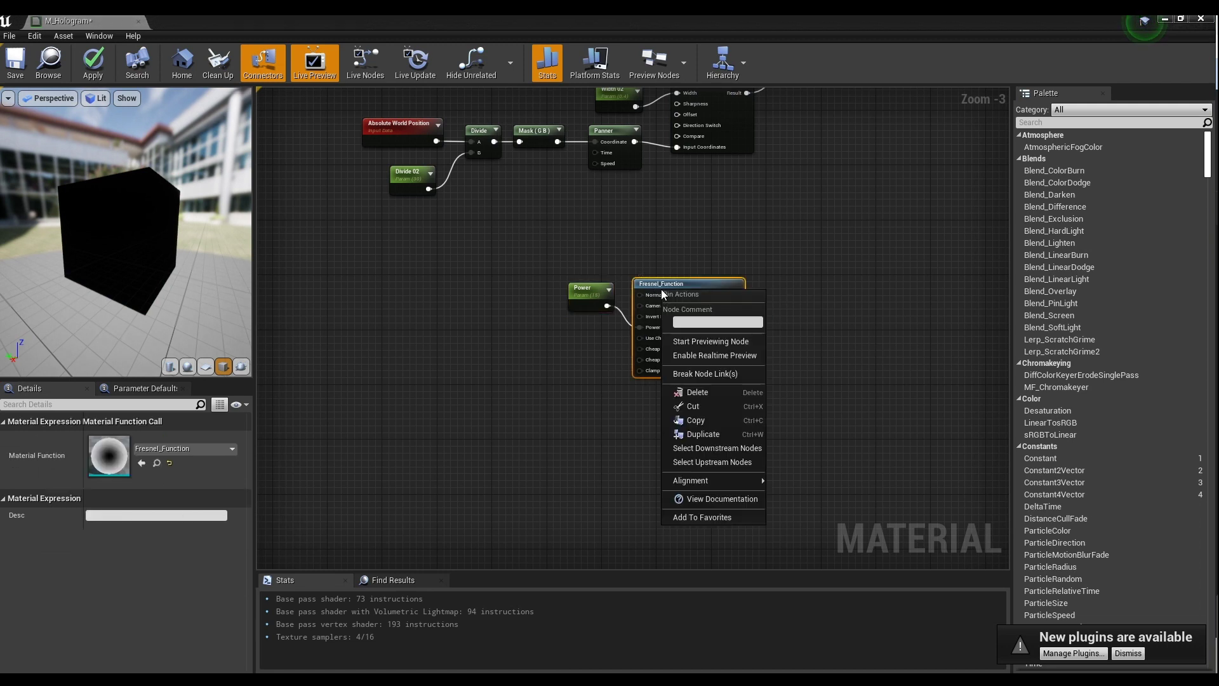
{"action": "left_click", "coordinate": [721, 345]}
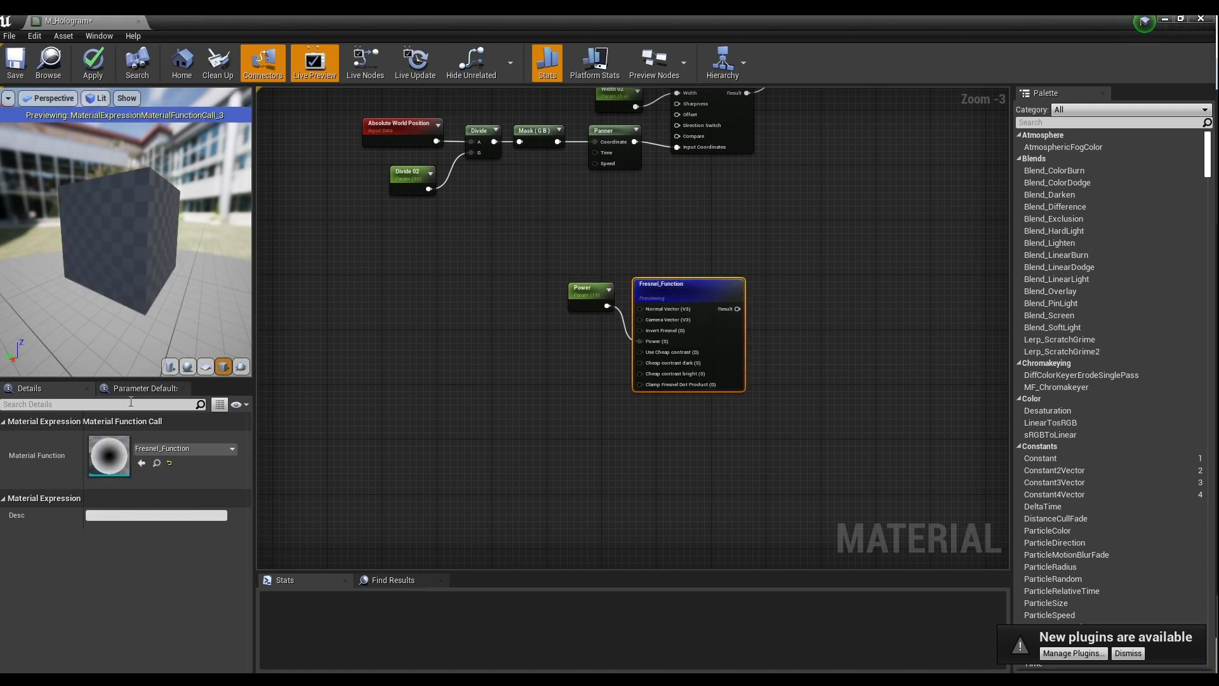
{"action": "left_click", "coordinate": [187, 367]}
{"action": "scroll", "coordinate": [174, 250], "scroll_direction": "up", "scroll_amount": 3}
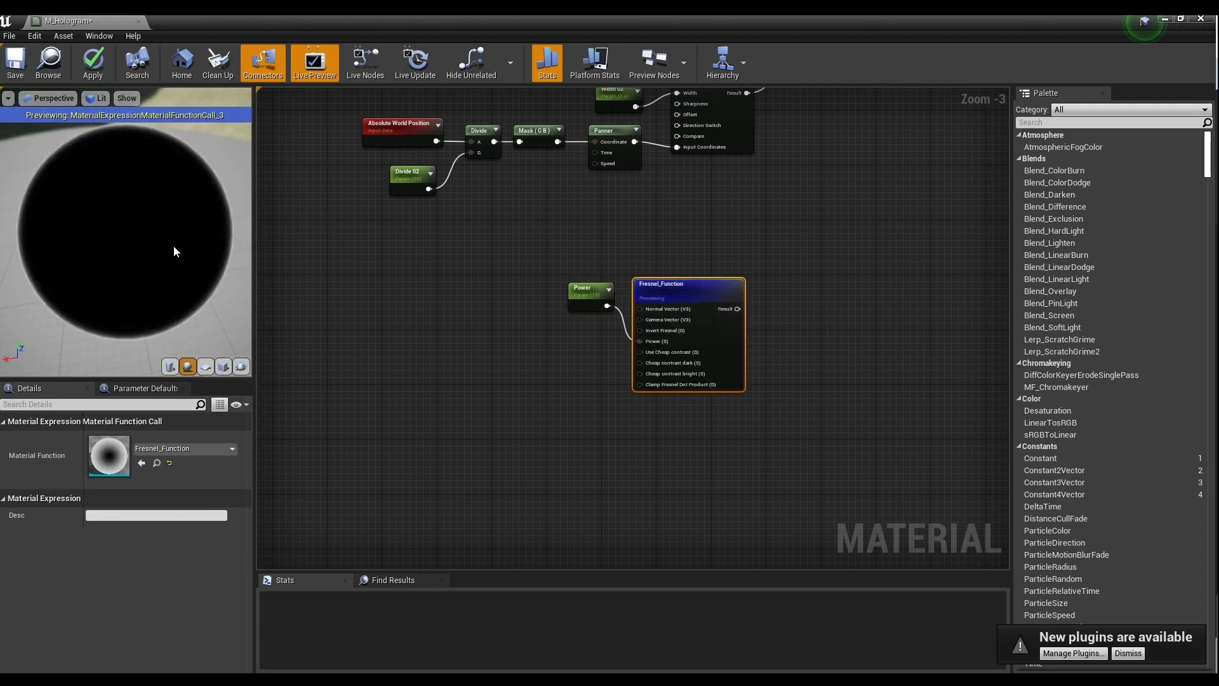
{"action": "right_click", "coordinate": [681, 290]}
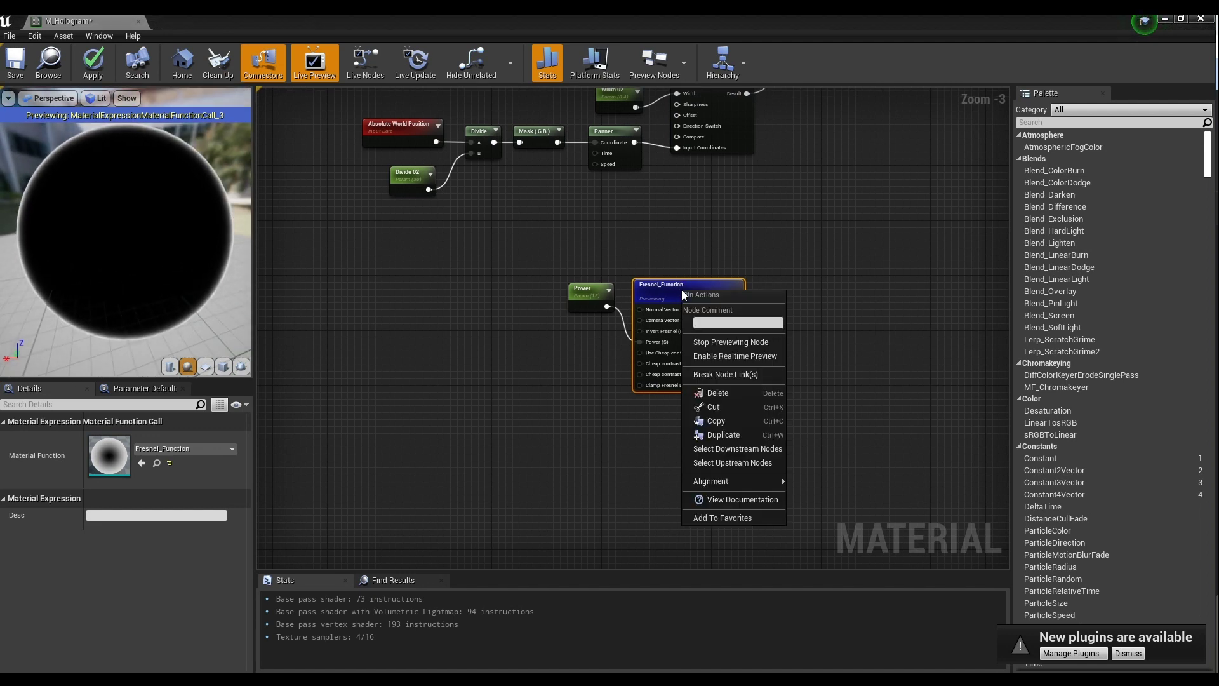
{"action": "left_click", "coordinate": [730, 345]}
Move the Power and Fresnel_Function nodes together slightly higher in the graph
{"action": "left_click_drag", "start_coordinate": [746, 229], "coordinate": [531, 318]}
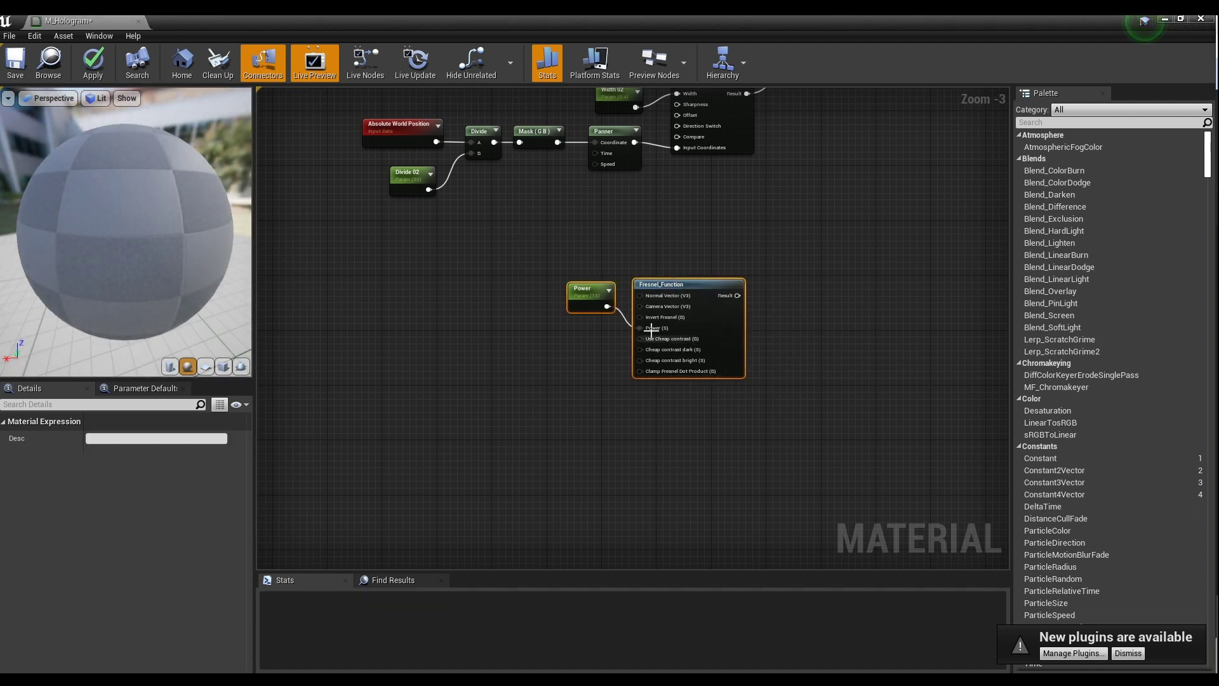
{"action": "left_click_drag", "start_coordinate": [698, 287], "coordinate": [701, 249]}
{"action": "left_click", "coordinate": [626, 399]}
{"action": "right_click_drag", "start_coordinate": [648, 409], "coordinate": [638, 378]}
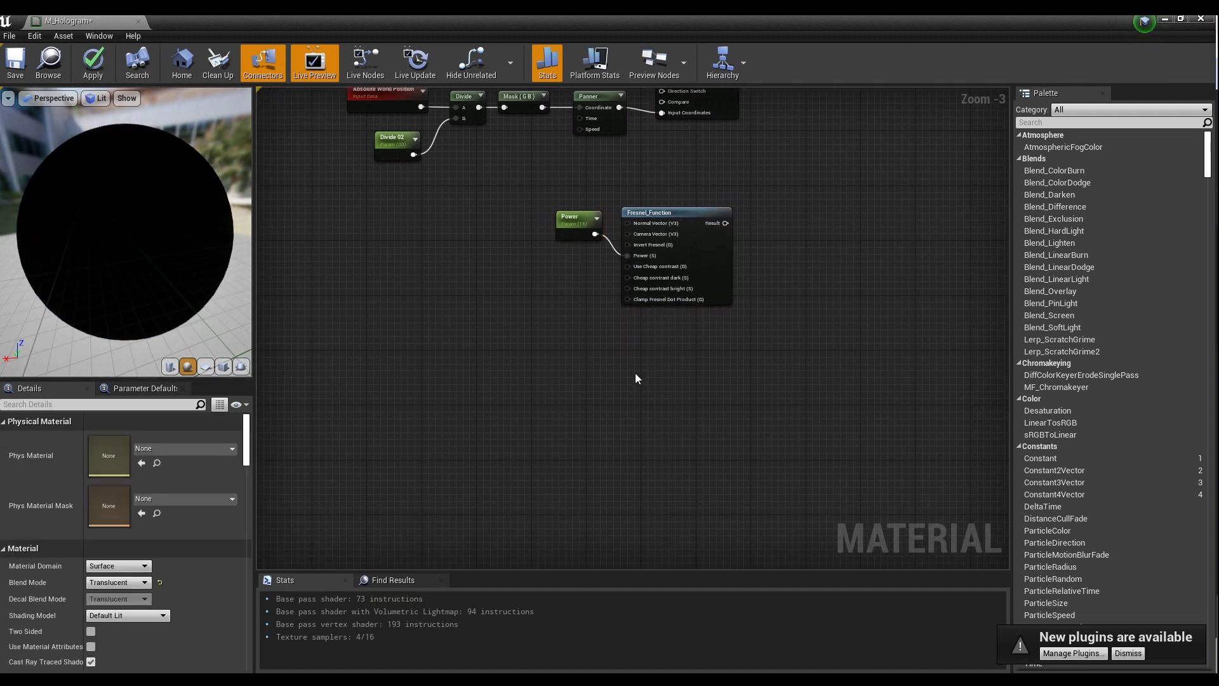
Add a Texture Sample node below the Fresnel_Function and assign the T_Perlin_Noise_M texture to it
{"action": "left_click", "coordinate": [649, 330]}
{"action": "left_click", "coordinate": [205, 556]}
{"action": "type", "text": "per"}
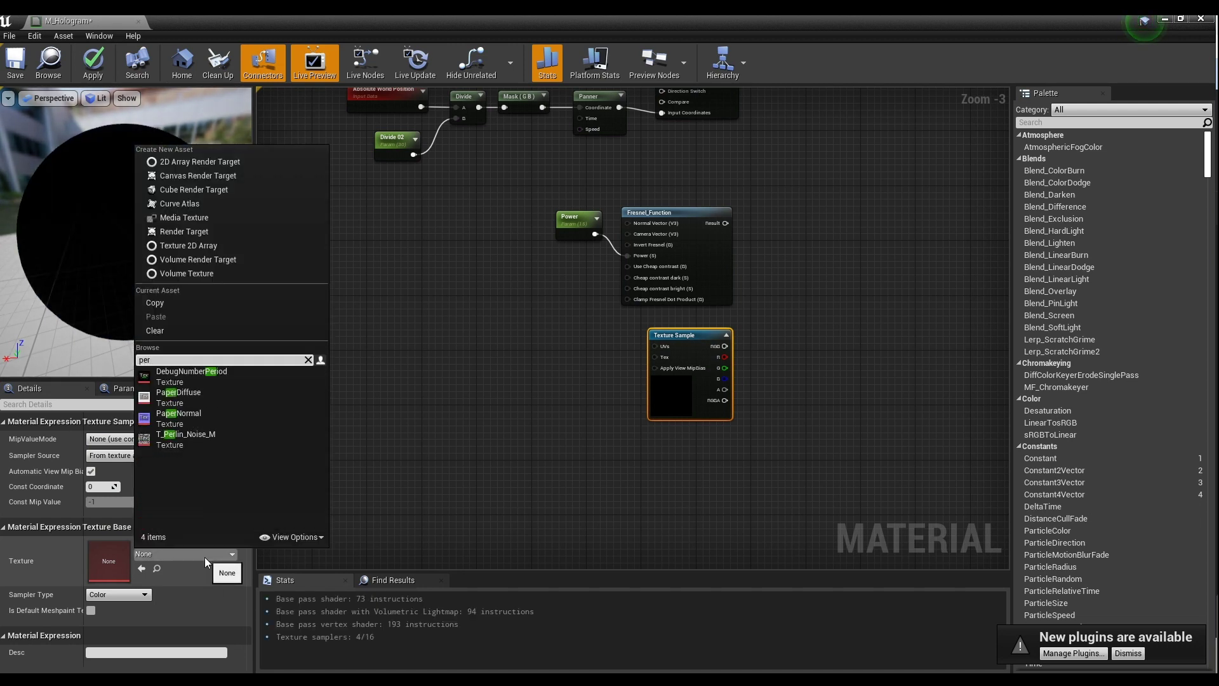
{"action": "left_click", "coordinate": [221, 440]}
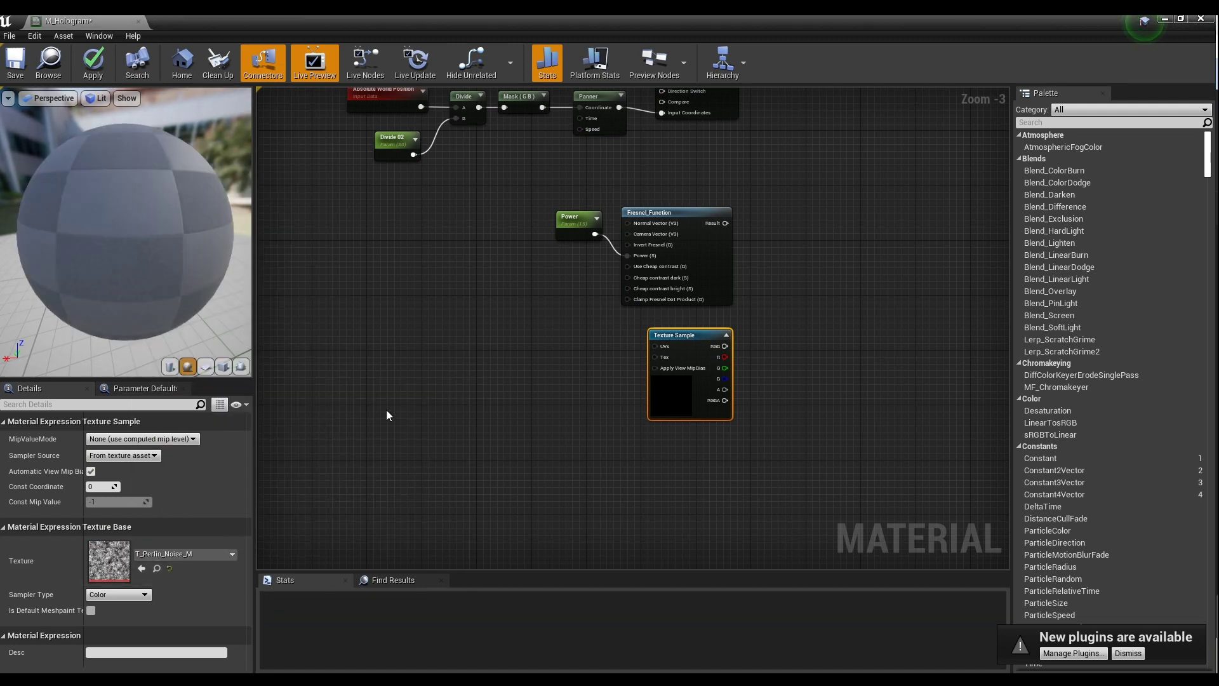
Add a TextureCoordinate node in the empty area well to the left of the noise Texture Sample
{"action": "left_click", "coordinate": [578, 359]}
{"action": "right_click_drag", "start_coordinate": [531, 367], "coordinate": [594, 362]}
{"action": "right_click", "coordinate": [374, 309]}
{"action": "type", "text": "tex"}
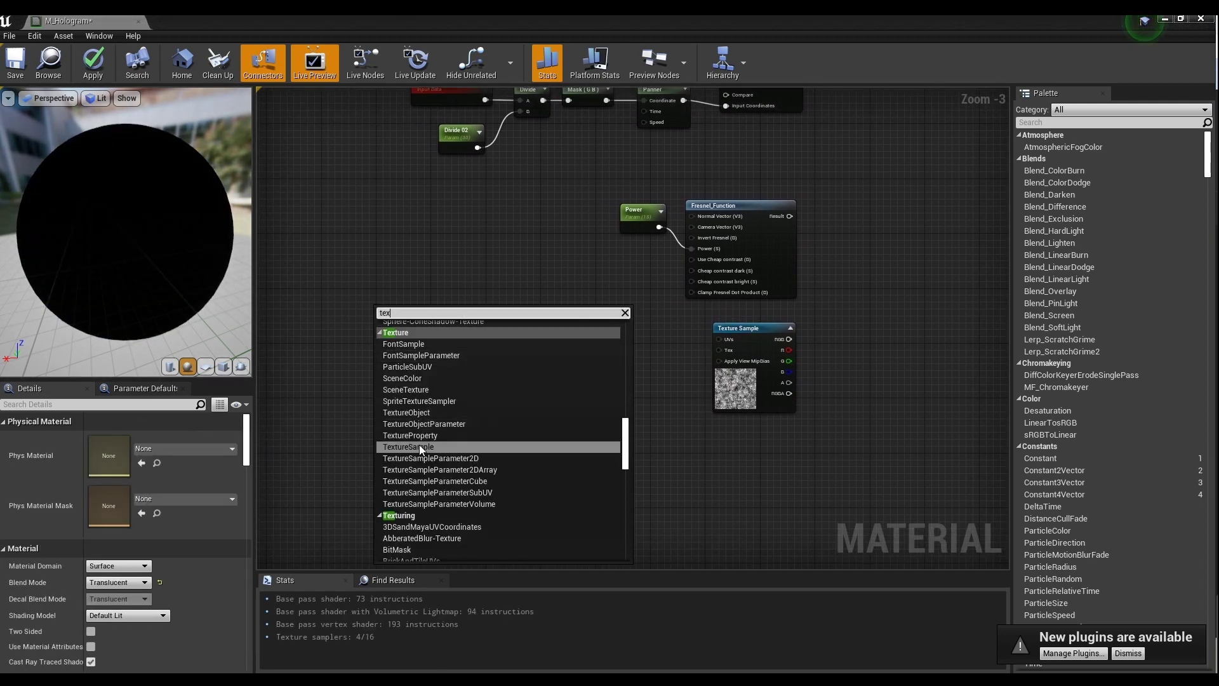
{"action": "type", "text": "cor"}
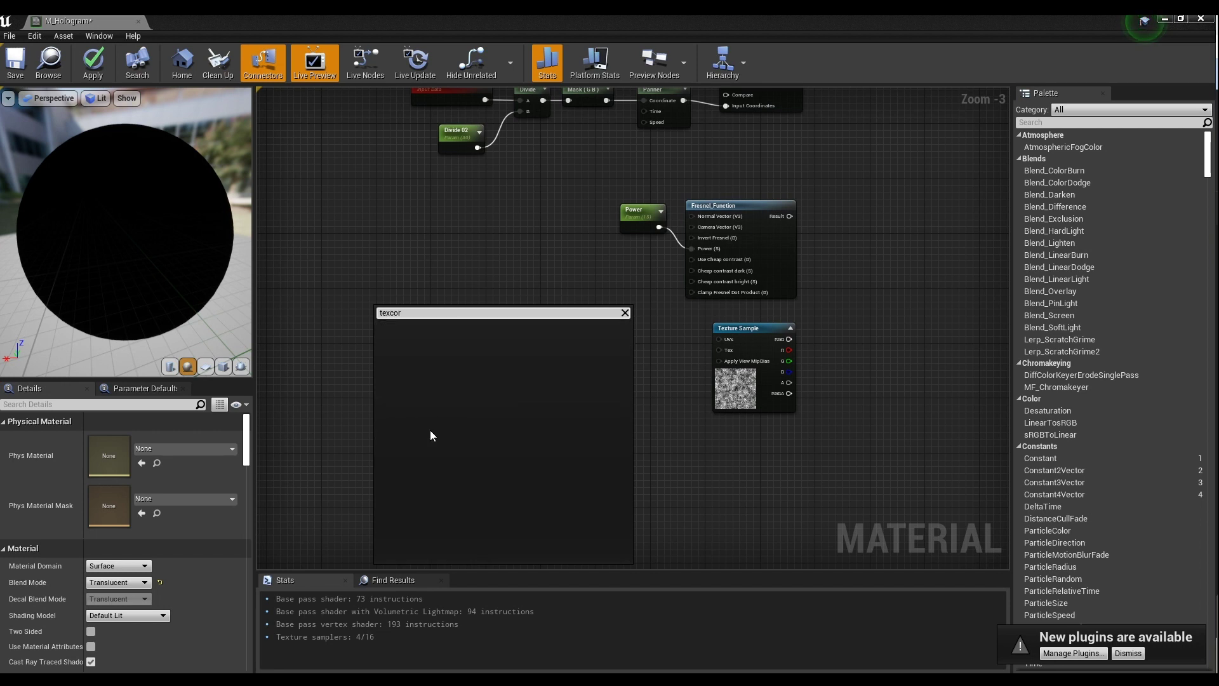
{"action": "left_click", "coordinate": [464, 384]}
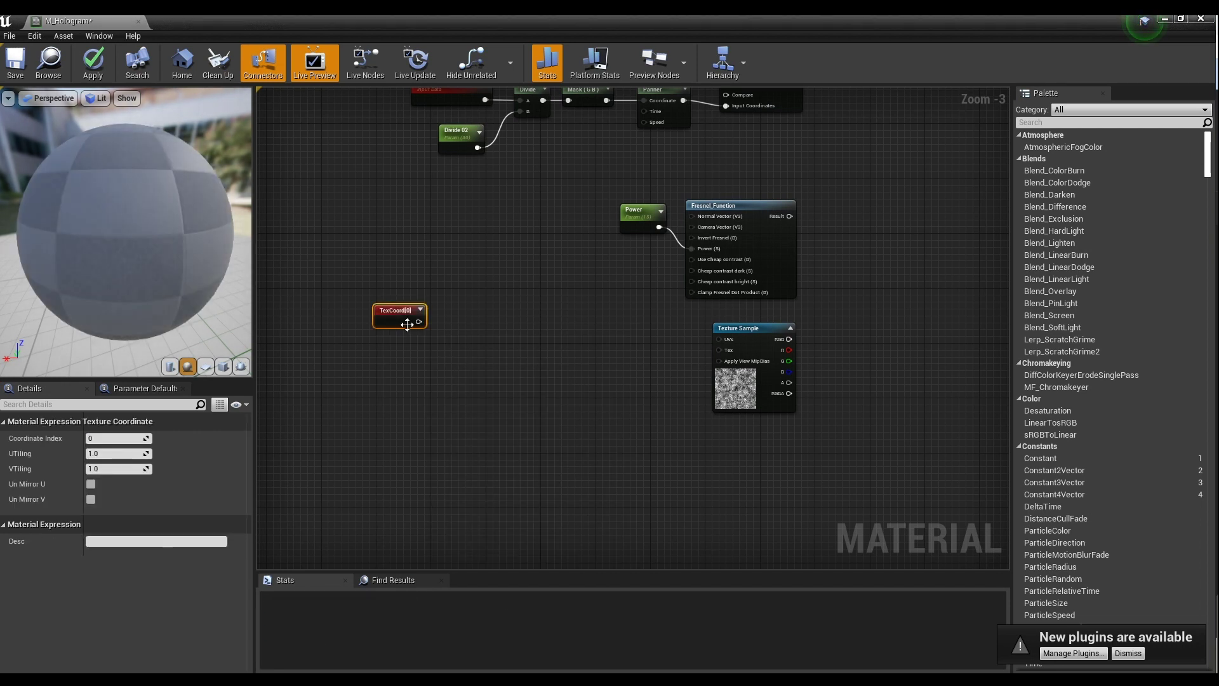
{"action": "left_click", "coordinate": [493, 323]}
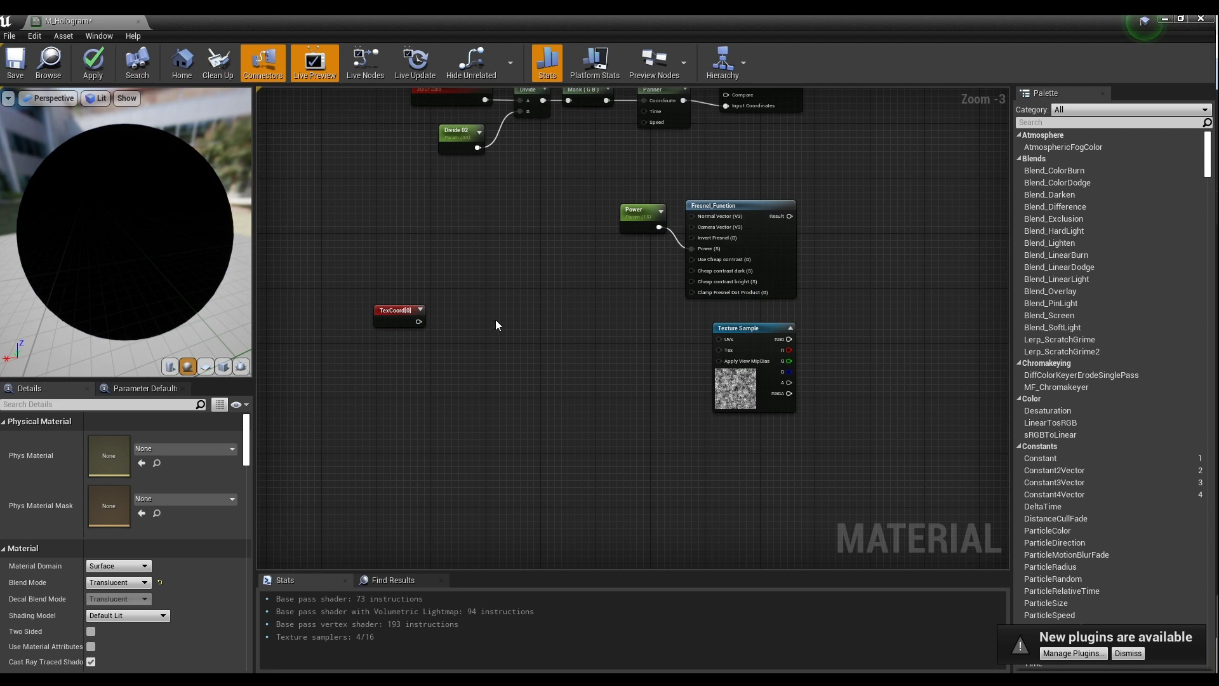
Add a Multiply node with Const B set to 0.1 and connect the TexCoord output to its A input
{"action": "left_click", "coordinate": [474, 324]}
{"action": "left_click", "coordinate": [118, 453]}
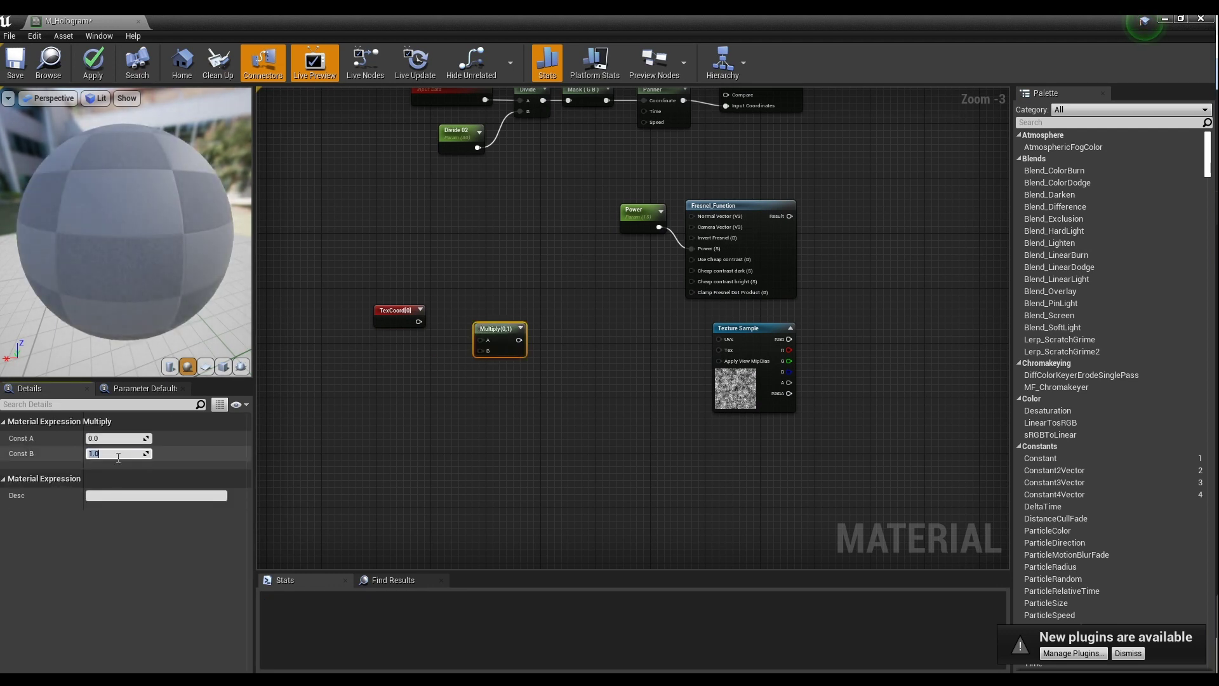
{"action": "type", "text": "0.1"}
{"action": "key", "text": "Return"}
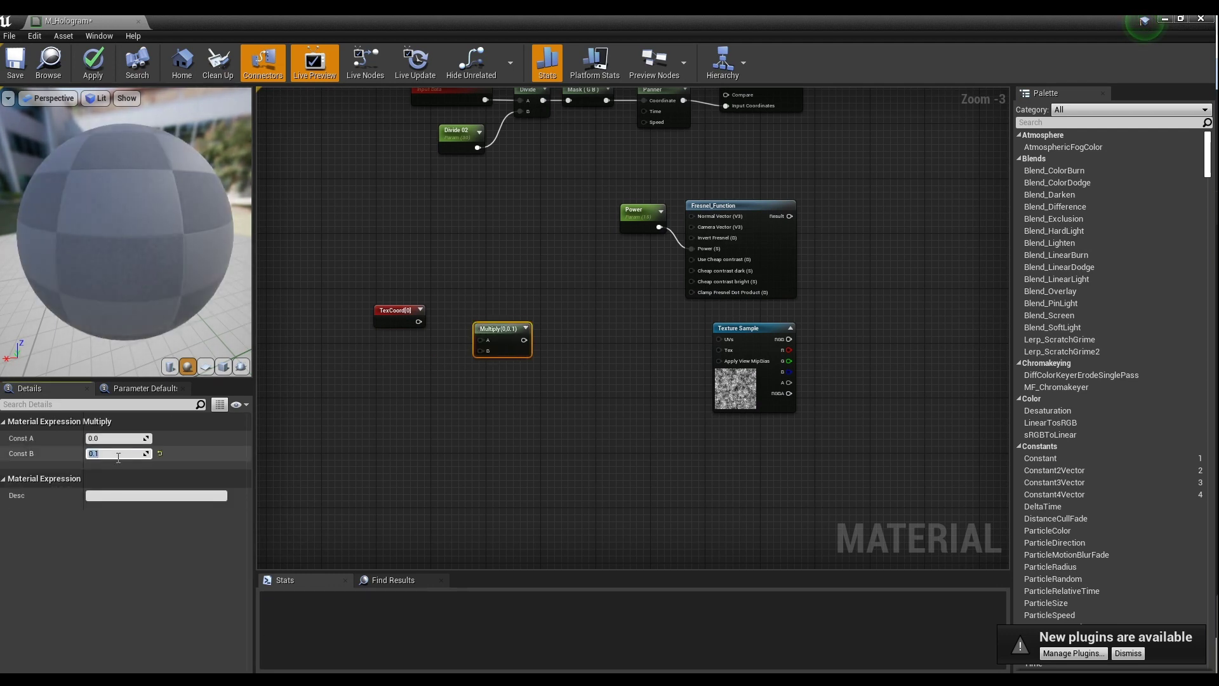
{"action": "left_click_drag", "start_coordinate": [419, 322], "coordinate": [463, 316]}
{"action": "left_click", "coordinate": [507, 408]}
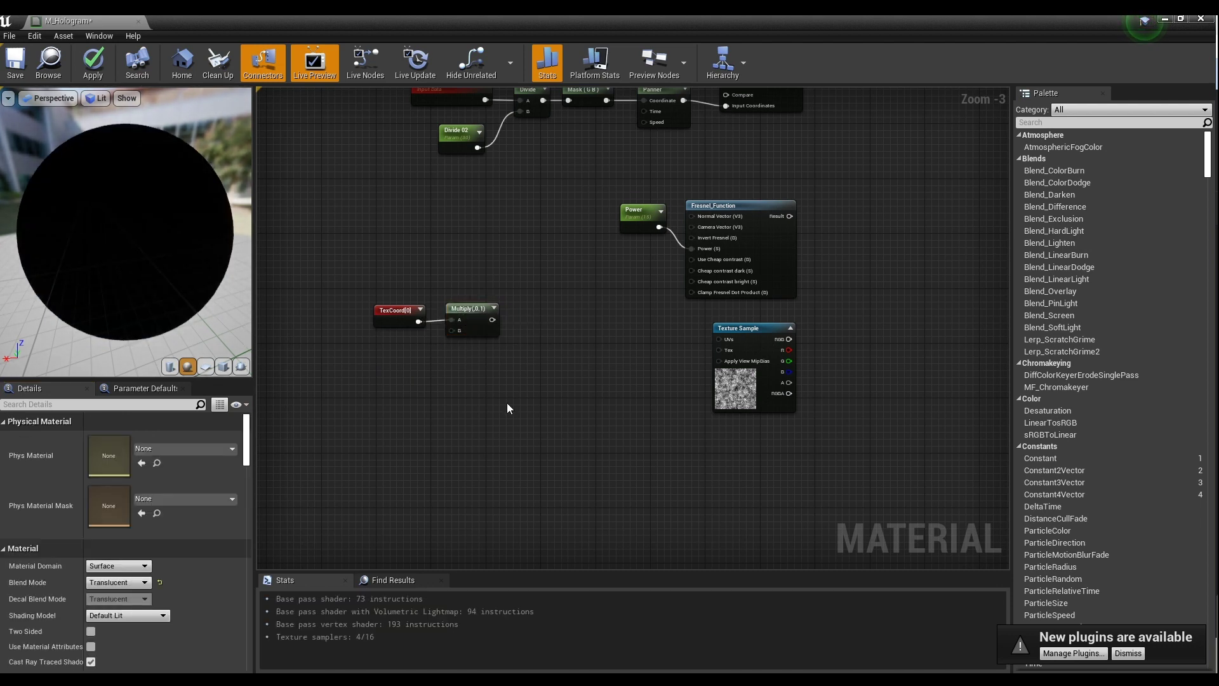
Add a ScreenPosition node and place it directly below the TexCoord node
{"action": "right_click", "coordinate": [483, 407]}
{"action": "type", "text": "scre"}
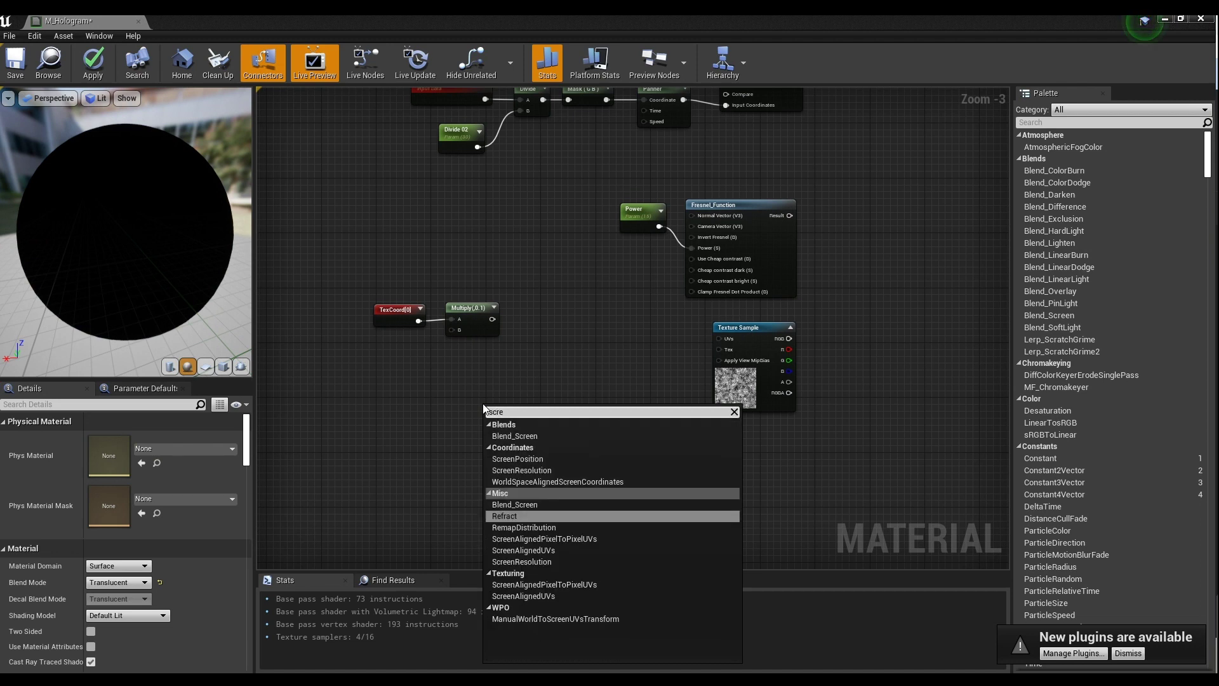
{"action": "left_click", "coordinate": [577, 459]}
{"action": "left_click_drag", "start_coordinate": [523, 424], "coordinate": [416, 364]}
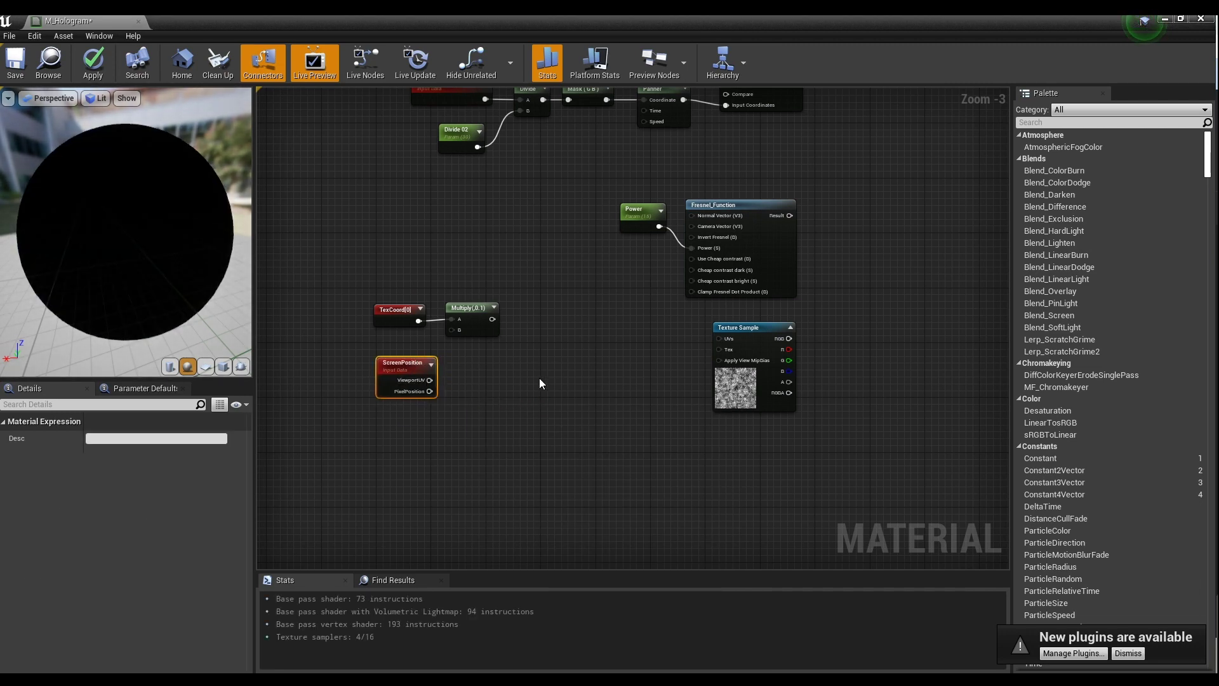
{"action": "left_click", "coordinate": [539, 384]}
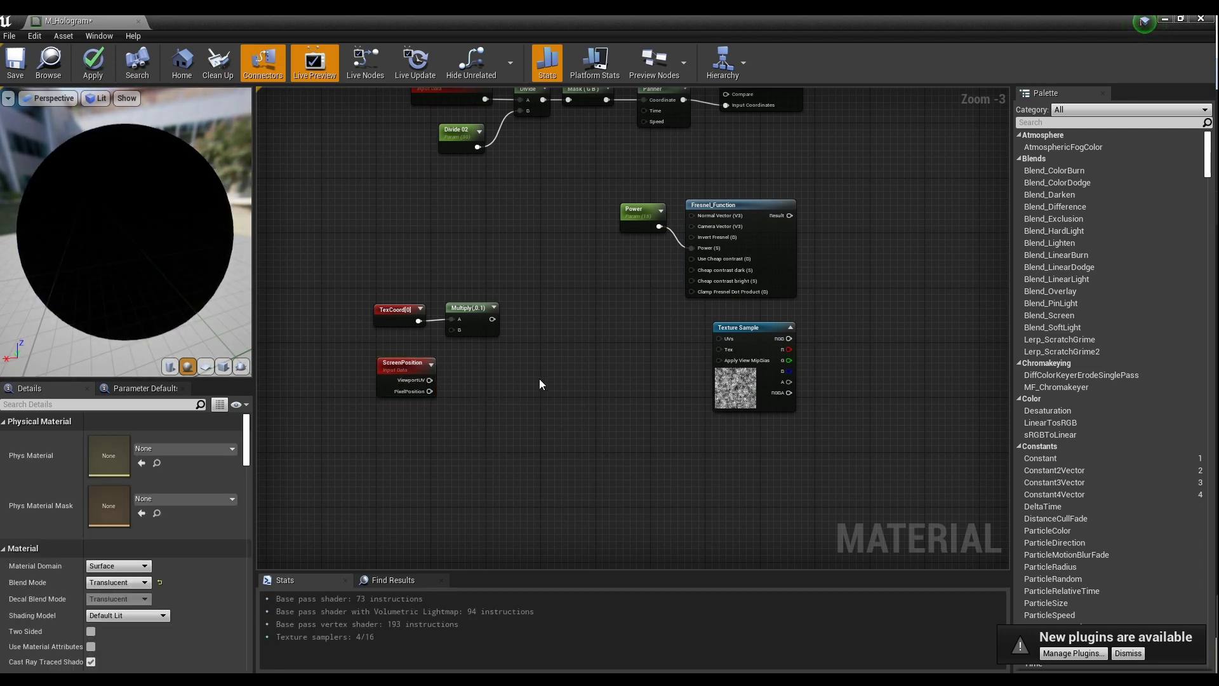
Add another Multiply node, connecting the 0.1 Multiply output to its A input and ScreenPosition's ViewportUV to its B input
{"action": "left_click", "coordinate": [524, 338]}
{"action": "left_click_drag", "start_coordinate": [492, 318], "coordinate": [535, 352]}
{"action": "left_click_drag", "start_coordinate": [429, 380], "coordinate": [540, 364]}
{"action": "left_click", "coordinate": [600, 362]}
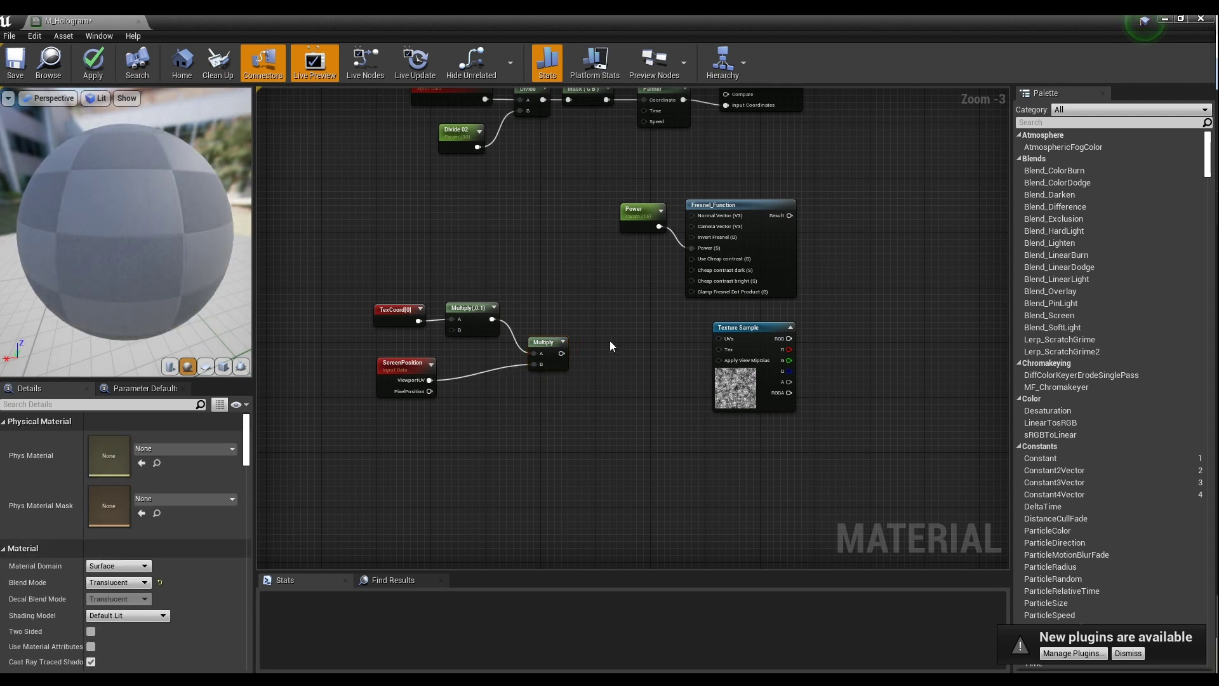
Add a Panner node before the noise Texture Sample and set its Speed Y to 0.02
{"action": "right_click", "coordinate": [606, 356]}
{"action": "type", "text": "spanner"}
{"action": "key", "text": "Return"}
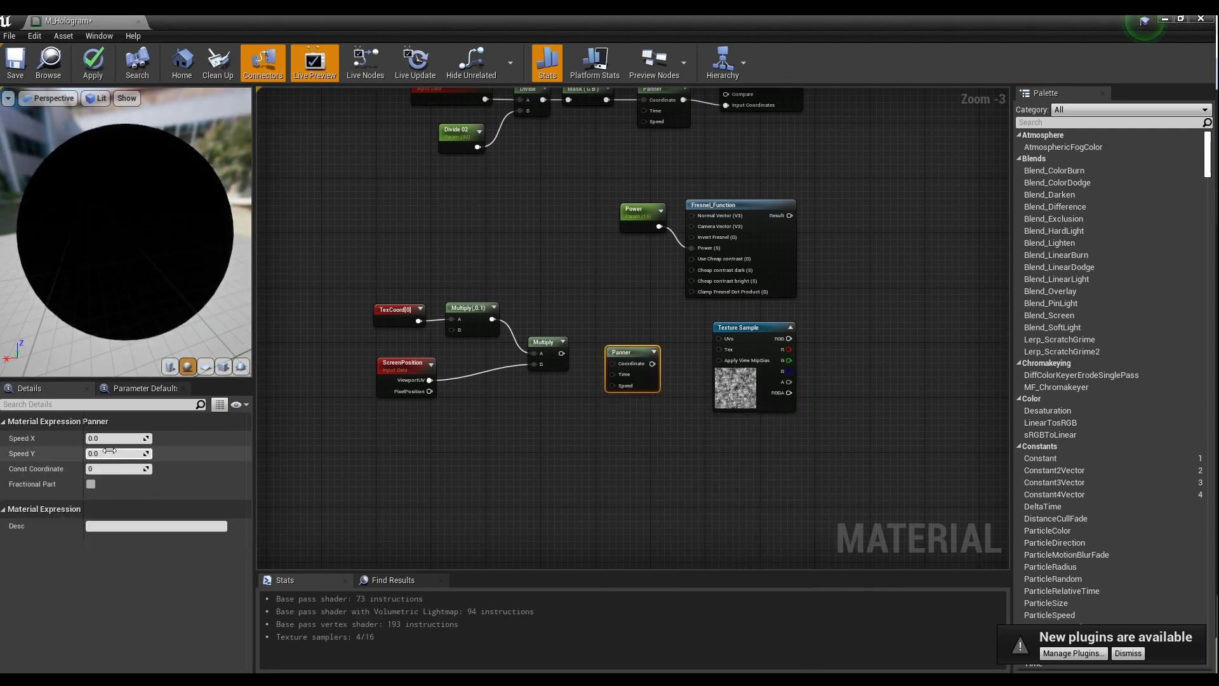
{"action": "key", "text": "Return"}
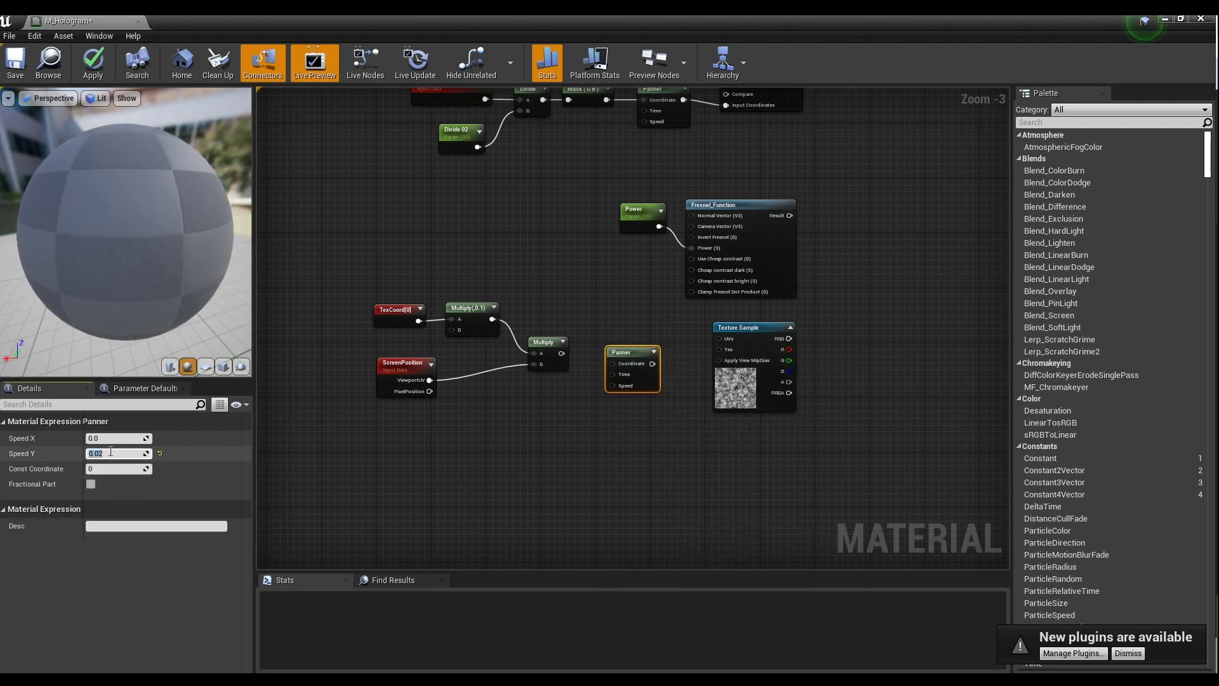
Connect the Multiply output to the Panner's Coordinate and the Panner to the noise Texture Sample's UVs, and tidy the nodes
{"action": "left_click_drag", "start_coordinate": [561, 353], "coordinate": [724, 339]}
{"action": "left_click_drag", "start_coordinate": [658, 298], "coordinate": [387, 400]}
{"action": "left_click_drag", "start_coordinate": [644, 352], "coordinate": [673, 334]}
{"action": "left_click", "coordinate": [847, 304]}
Add a Multiply node combining the Fresnel_Function Result in A with the noise Texture Sample's RGB in B, and place it beside the Fresnel_Function
{"action": "right_click_drag", "start_coordinate": [858, 305], "coordinate": [608, 345]}
{"action": "left_click", "coordinate": [650, 315]}
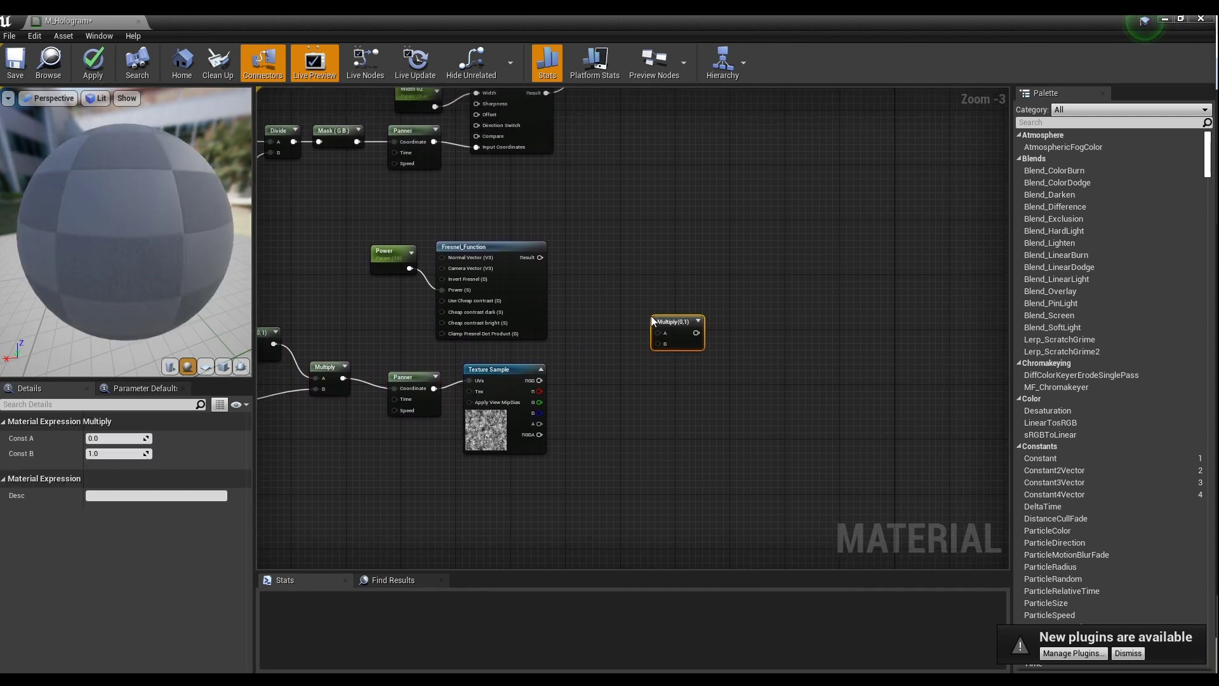
{"action": "left_click_drag", "start_coordinate": [541, 258], "coordinate": [654, 334]}
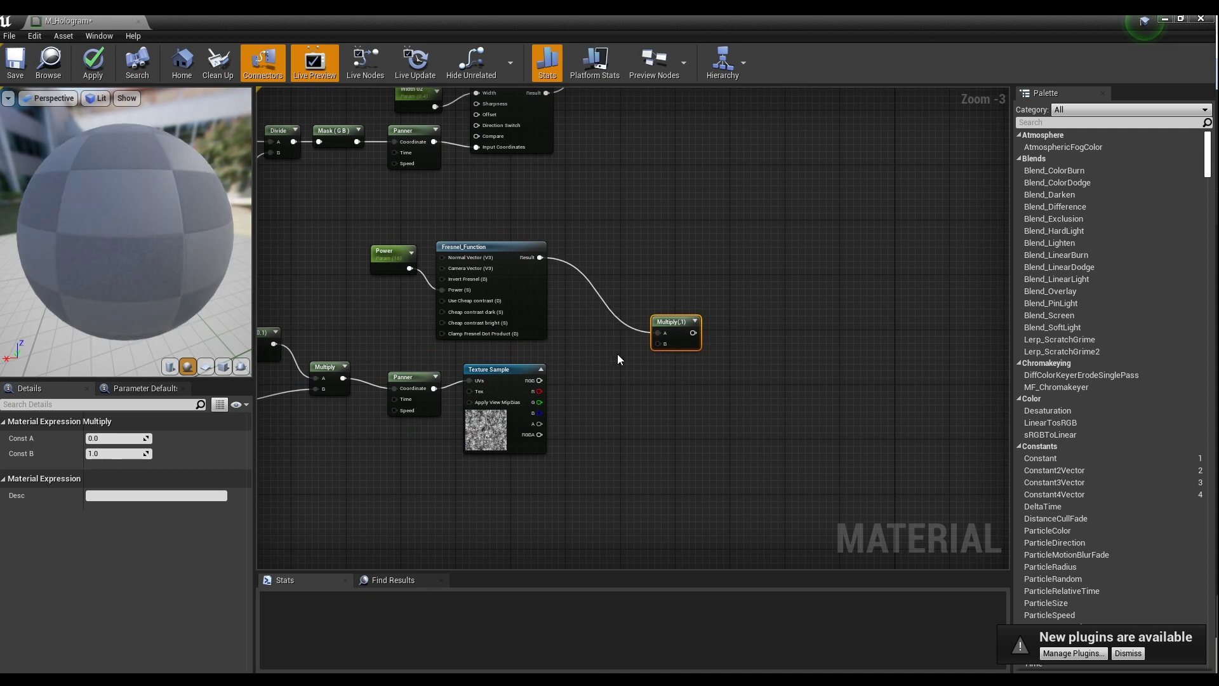
{"action": "left_click_drag", "start_coordinate": [540, 380], "coordinate": [661, 343]}
{"action": "left_click_drag", "start_coordinate": [675, 324], "coordinate": [616, 256]}
Preview the Multiply of the Fresnel and noise on the sphere, and stop previewing the node
{"action": "right_click", "coordinate": [622, 262]}
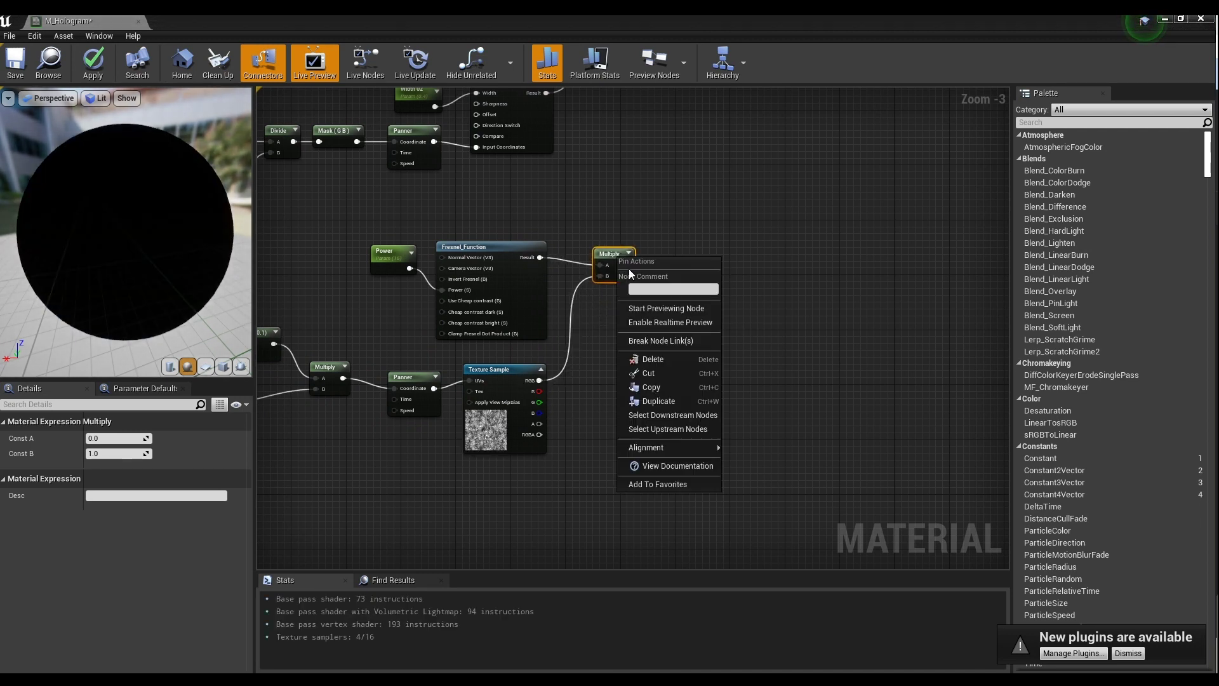
{"action": "left_click", "coordinate": [649, 306]}
{"action": "left_click_drag", "start_coordinate": [235, 267], "coordinate": [127, 257]}
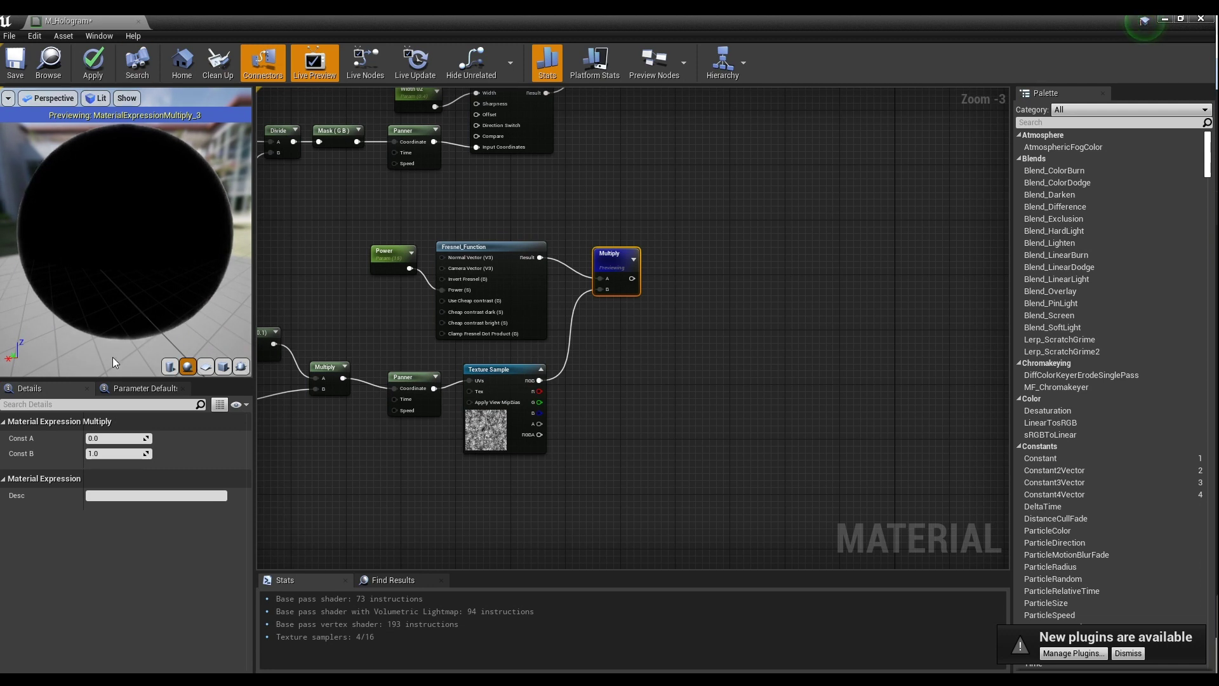
{"action": "right_click", "coordinate": [616, 260]}
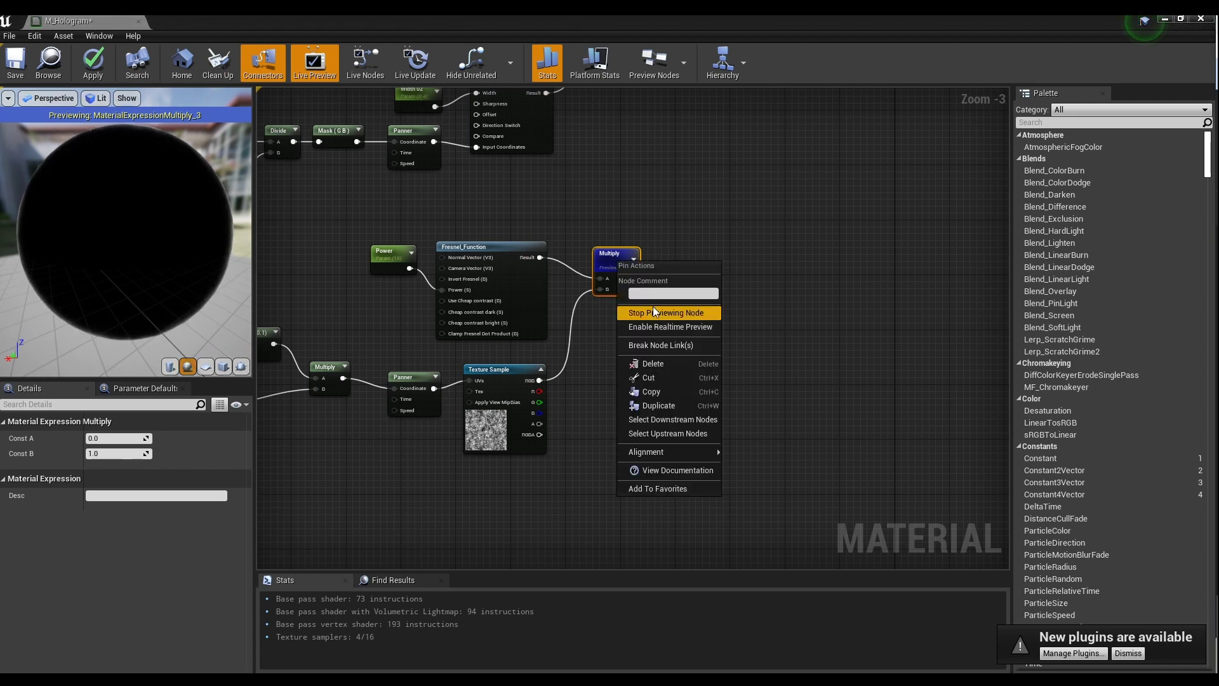
{"action": "left_click", "coordinate": [654, 308]}
{"action": "left_click", "coordinate": [710, 258]}
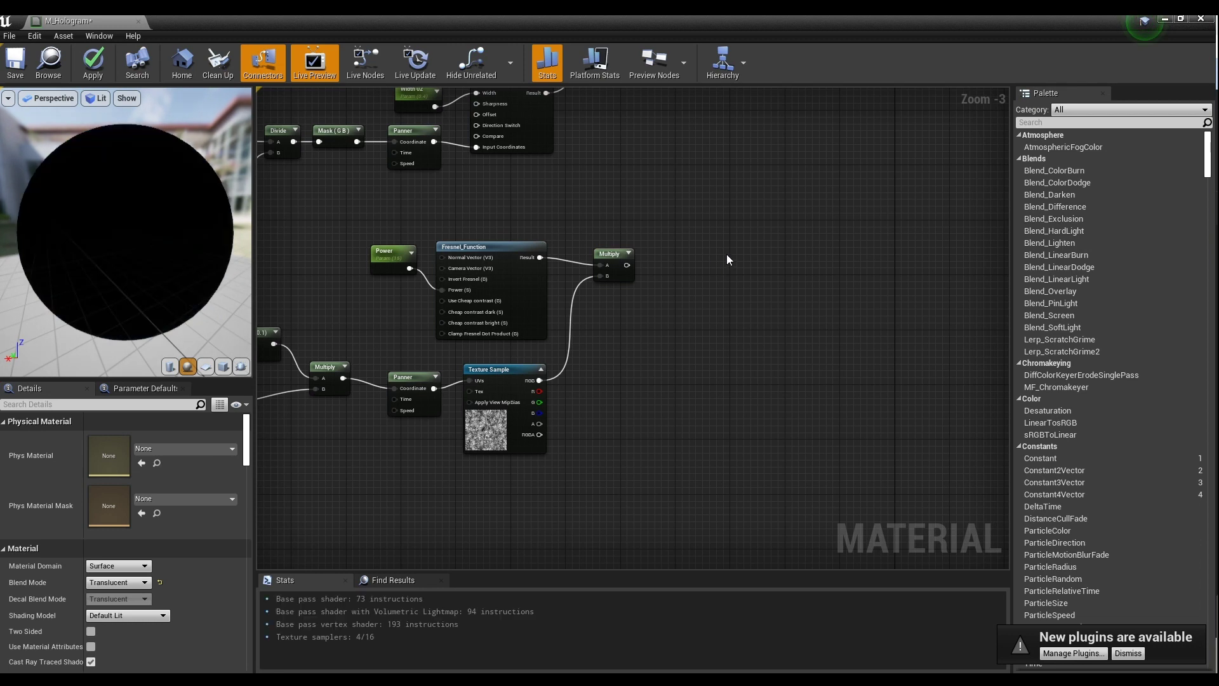
Add another Multiply node after the Fresnel-noise Multiply and a scalar parameter named Glowing with a default value of 30
{"action": "left_click", "coordinate": [726, 255]}
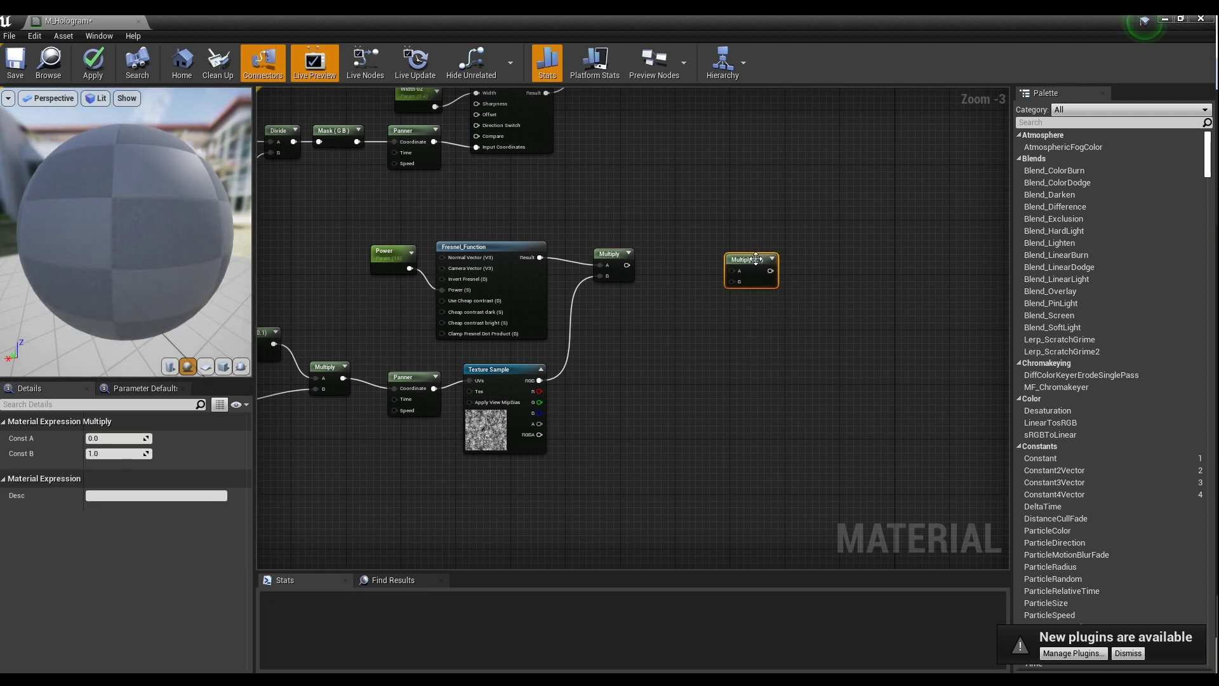
{"action": "left_click", "coordinate": [640, 328]}
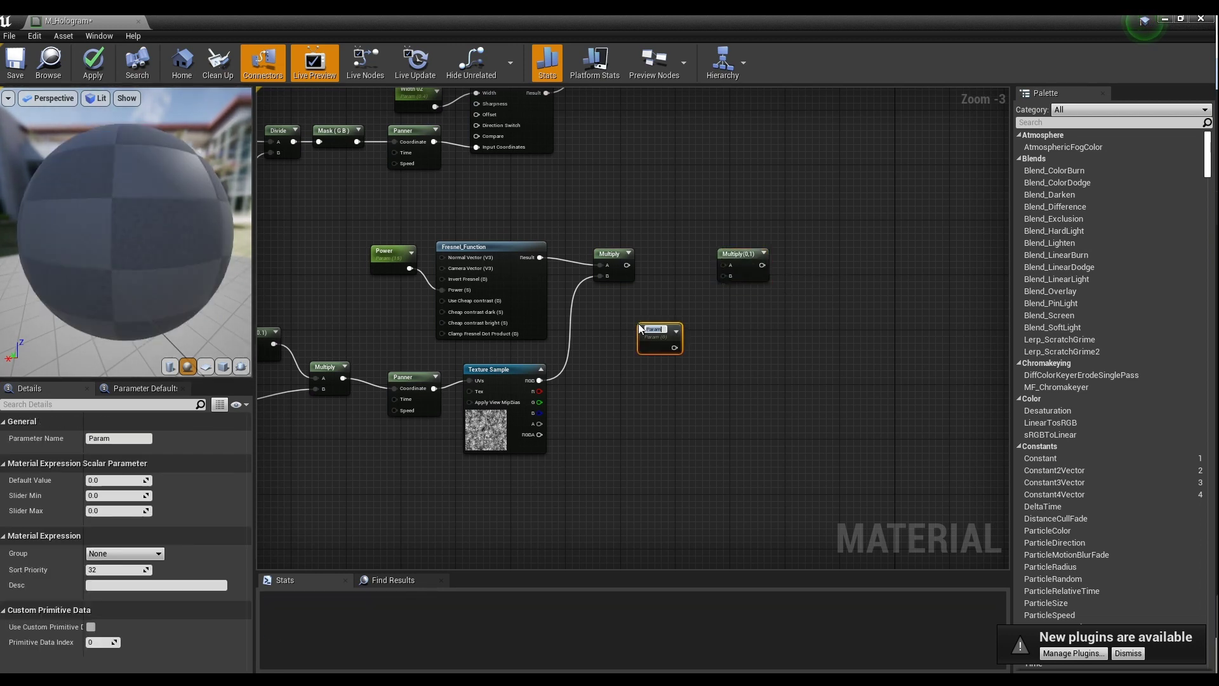
{"action": "type", "text": "Gl"}
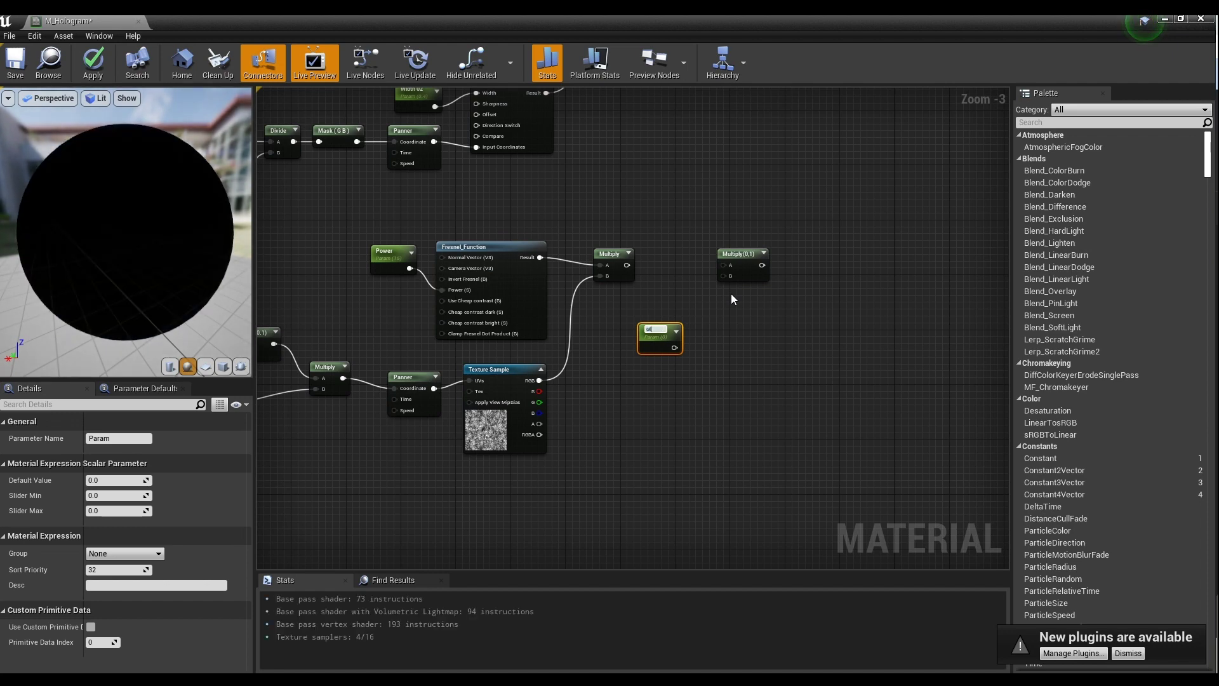
{"action": "type", "text": "lawing"}
{"action": "key", "text": "Return"}
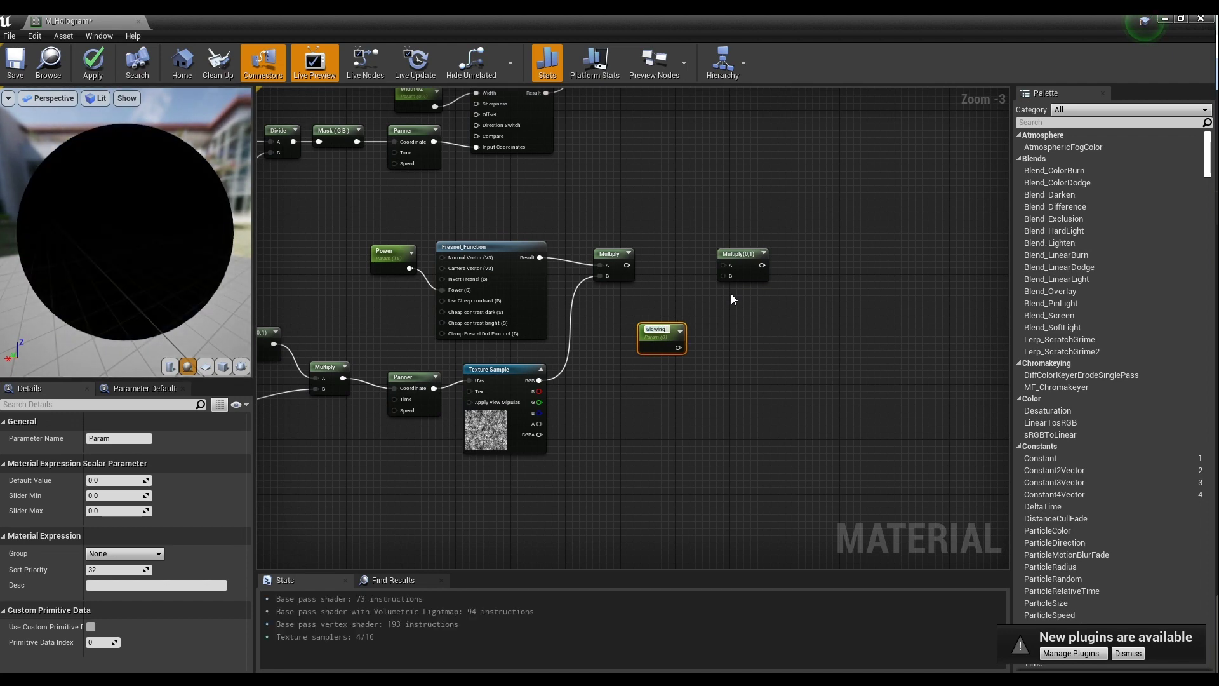
{"action": "scroll", "coordinate": [730, 293], "scroll_direction": "up", "scroll_amount": 2}
{"action": "left_click", "coordinate": [721, 340]}
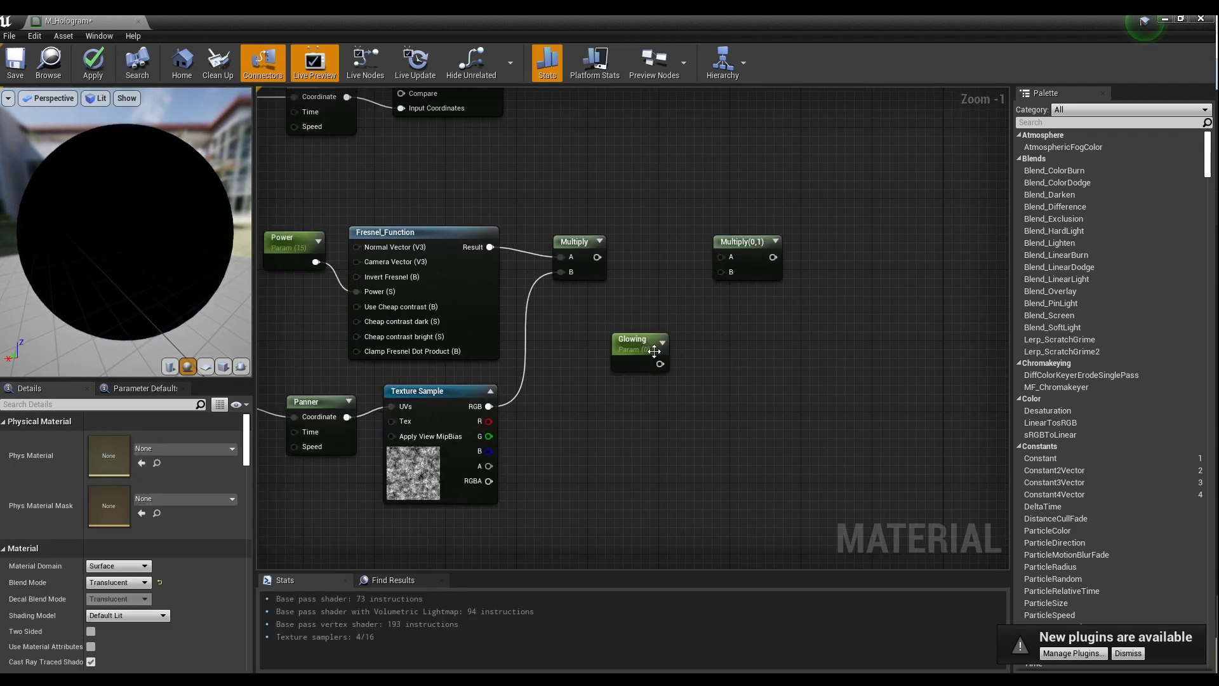
{"action": "left_click", "coordinate": [651, 350]}
{"action": "left_click", "coordinate": [119, 482]}
{"action": "key", "text": "Return"}
Connect the Fresnel-noise Multiply to the new Multiply's A input and Glowing to its B input, and move both nodes closer
{"action": "left_click_drag", "start_coordinate": [597, 257], "coordinate": [720, 256]}
{"action": "left_click_drag", "start_coordinate": [664, 362], "coordinate": [682, 344]}
{"action": "left_click_drag", "start_coordinate": [725, 275], "coordinate": [726, 273]}
{"action": "left_click_drag", "start_coordinate": [635, 346], "coordinate": [595, 319]}
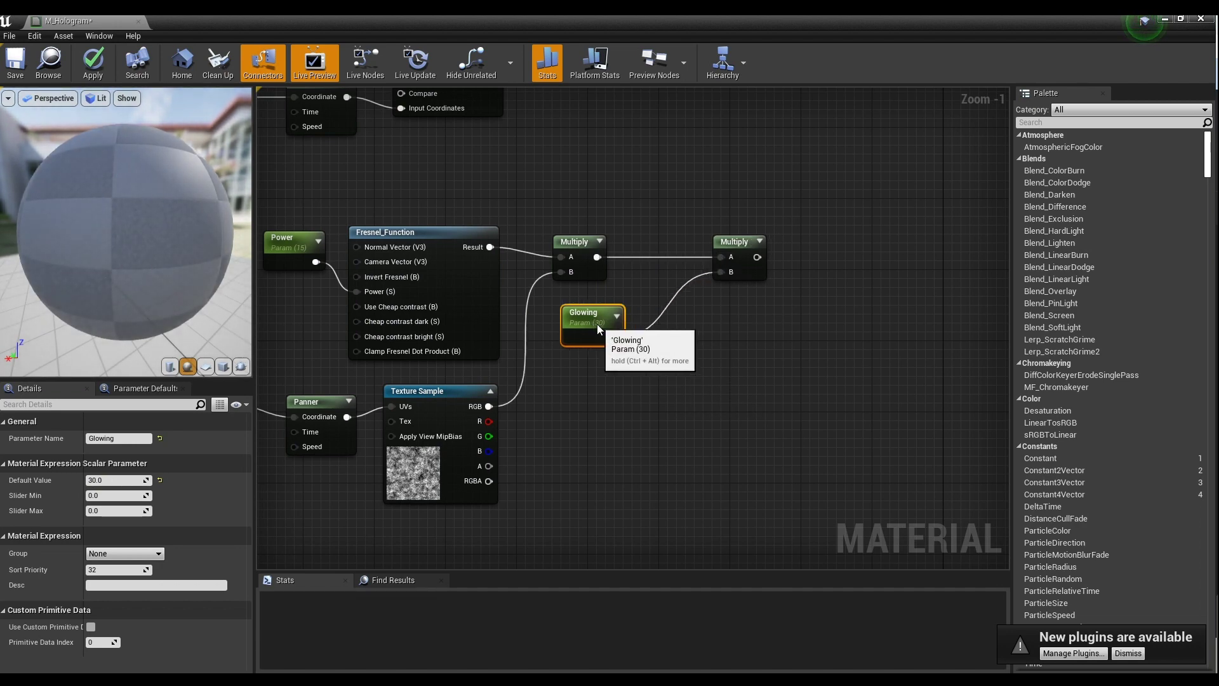
{"action": "left_click_drag", "start_coordinate": [750, 248], "coordinate": [696, 257]}
{"action": "left_click", "coordinate": [808, 208]}
Move the Fresnel, noise and Glowing node group up beneath the band nodes, and shift the M_Hologram output node slightly away from the graph
{"action": "scroll", "coordinate": [808, 208], "scroll_direction": "down", "scroll_amount": 3}
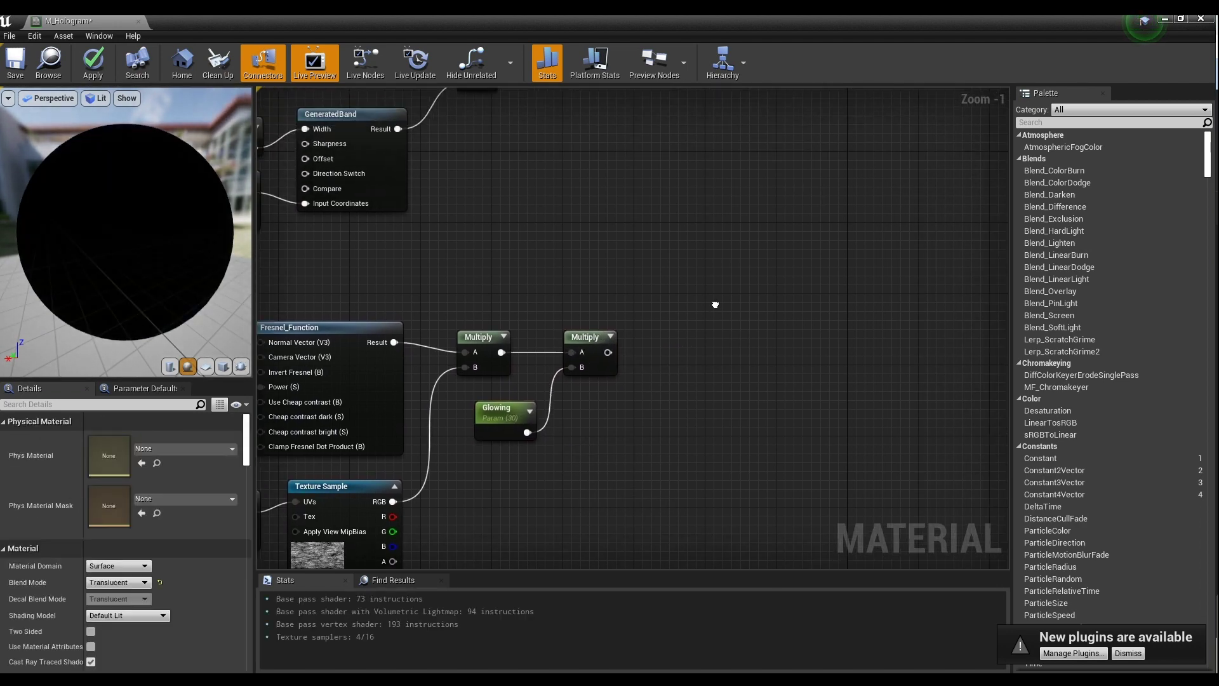
{"action": "scroll", "coordinate": [643, 338], "scroll_direction": "down", "scroll_amount": 1}
{"action": "scroll", "coordinate": [643, 318], "scroll_direction": "up", "scroll_amount": 2}
{"action": "scroll", "coordinate": [758, 253], "scroll_direction": "down", "scroll_amount": 1}
{"action": "right_click_drag", "start_coordinate": [681, 305], "coordinate": [753, 249]}
{"action": "left_click_drag", "start_coordinate": [752, 249], "coordinate": [638, 407]}
{"action": "left_click", "coordinate": [480, 286]}
{"action": "left_click_drag", "start_coordinate": [475, 291], "coordinate": [914, 483]}
{"action": "right_click_drag", "start_coordinate": [981, 391], "coordinate": [754, 496]}
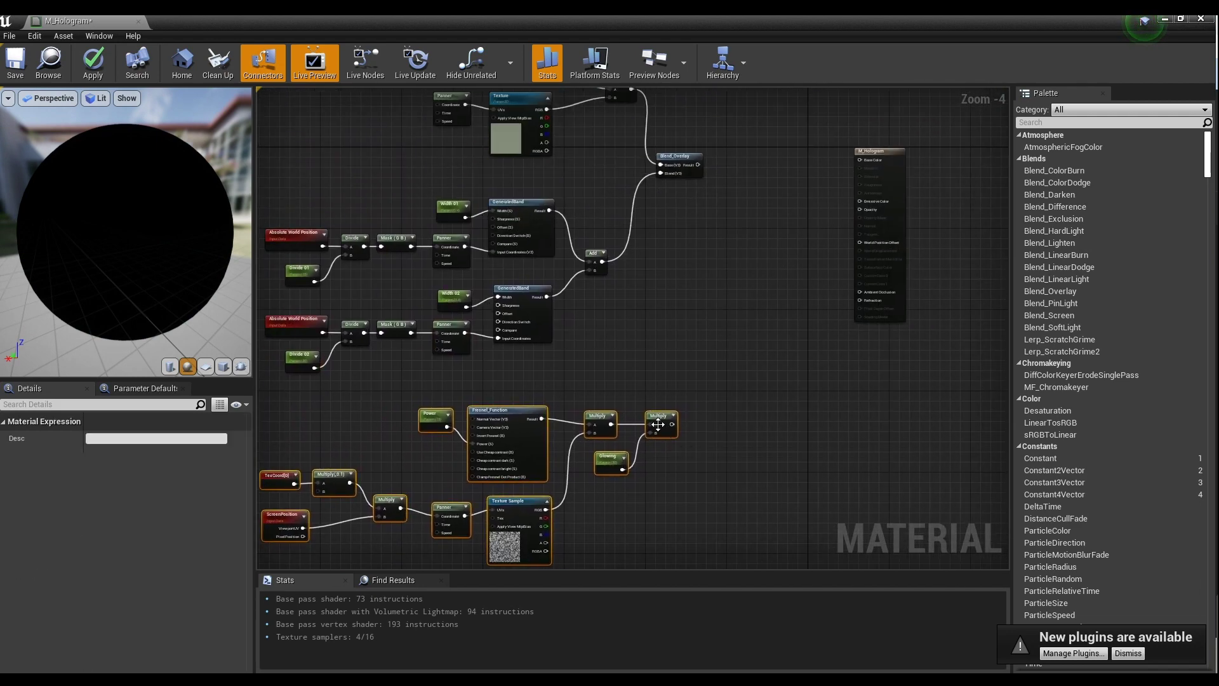
{"action": "left_click_drag", "start_coordinate": [664, 417], "coordinate": [684, 372]}
{"action": "left_click", "coordinate": [739, 304]}
{"action": "right_click_drag", "start_coordinate": [738, 304], "coordinate": [619, 348]}
{"action": "left_click_drag", "start_coordinate": [774, 197], "coordinate": [804, 197]}
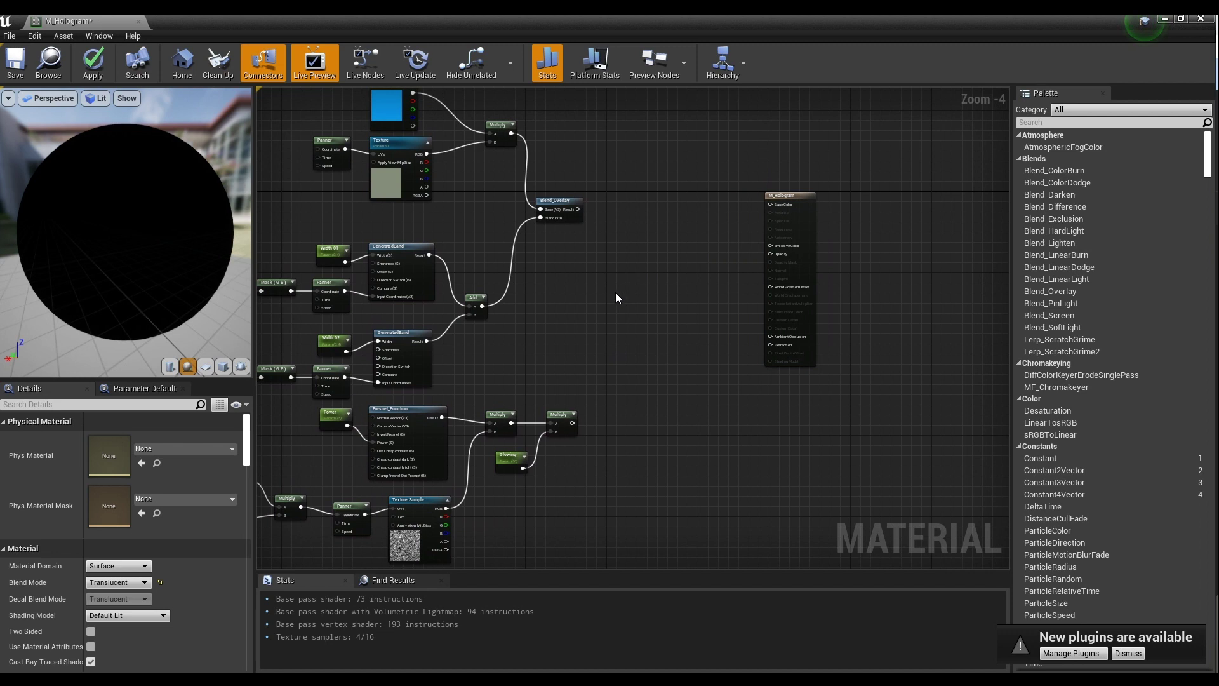
Add a Multiply node and an Add node between Blend_Overlay and the M_Hologram output node
{"action": "left_click", "coordinate": [615, 292]}
{"action": "left_click", "coordinate": [673, 239]}
{"action": "left_click", "coordinate": [678, 227]}
{"action": "left_click", "coordinate": [616, 228]}
Connect the Blend_Overlay Result to the new Multiply's A input and the Multiply driven by Glowing to its B input
{"action": "scroll", "coordinate": [616, 229], "scroll_direction": "up", "scroll_amount": 1}
{"action": "left_click", "coordinate": [582, 235]}
{"action": "left_click_drag", "start_coordinate": [581, 238], "coordinate": [624, 334]}
{"action": "left_click_drag", "start_coordinate": [555, 491], "coordinate": [626, 342]}
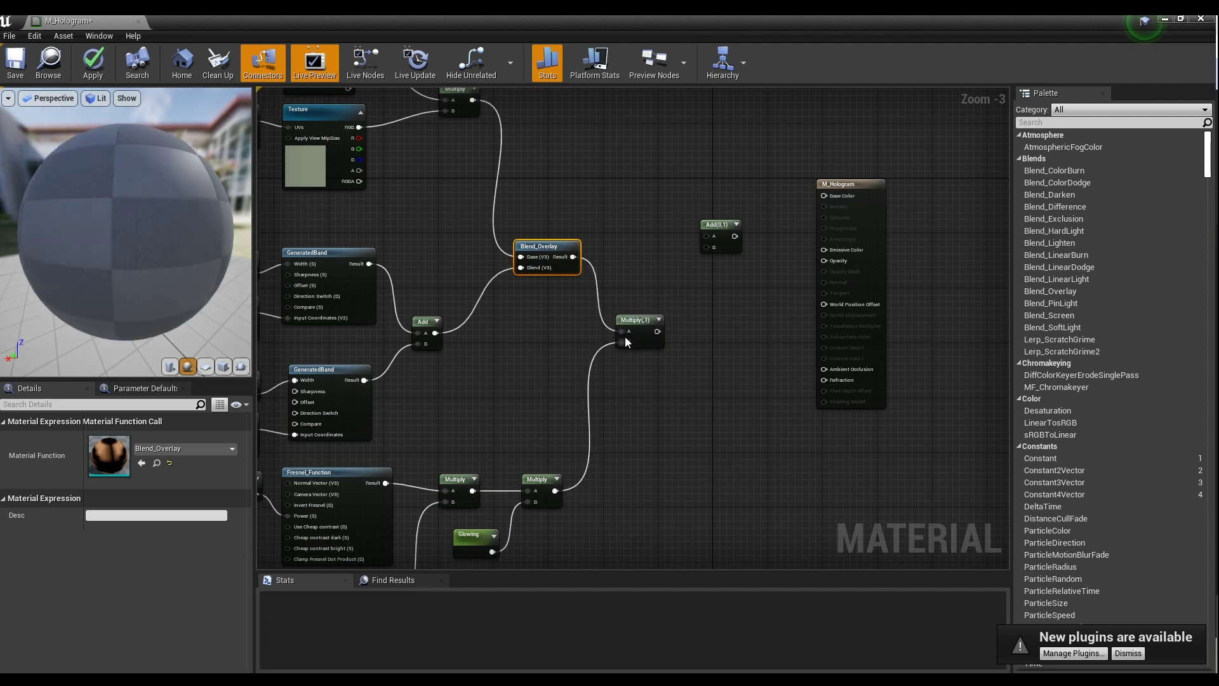
{"action": "left_click", "coordinate": [659, 333]}
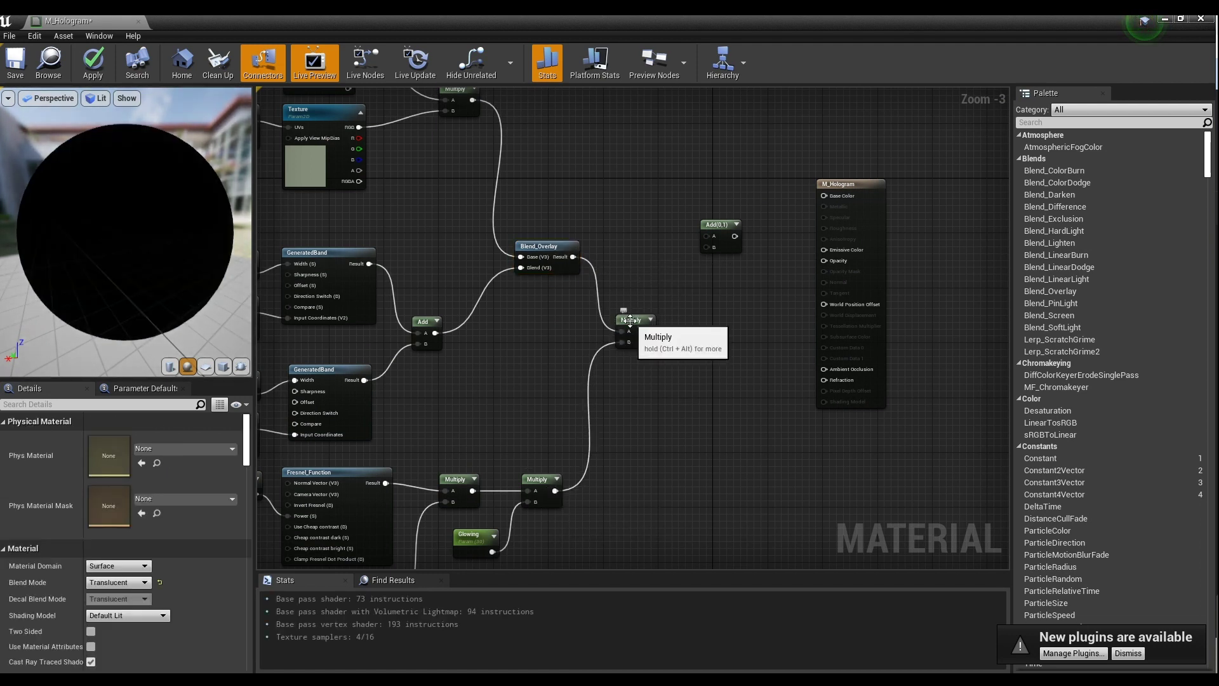
Connect the Blend_Overlay Result to the new Add's A and the Multiply to its B, and feed the Add into M_Hologram's Emissive Color
{"action": "left_click_drag", "start_coordinate": [692, 233], "coordinate": [707, 233]}
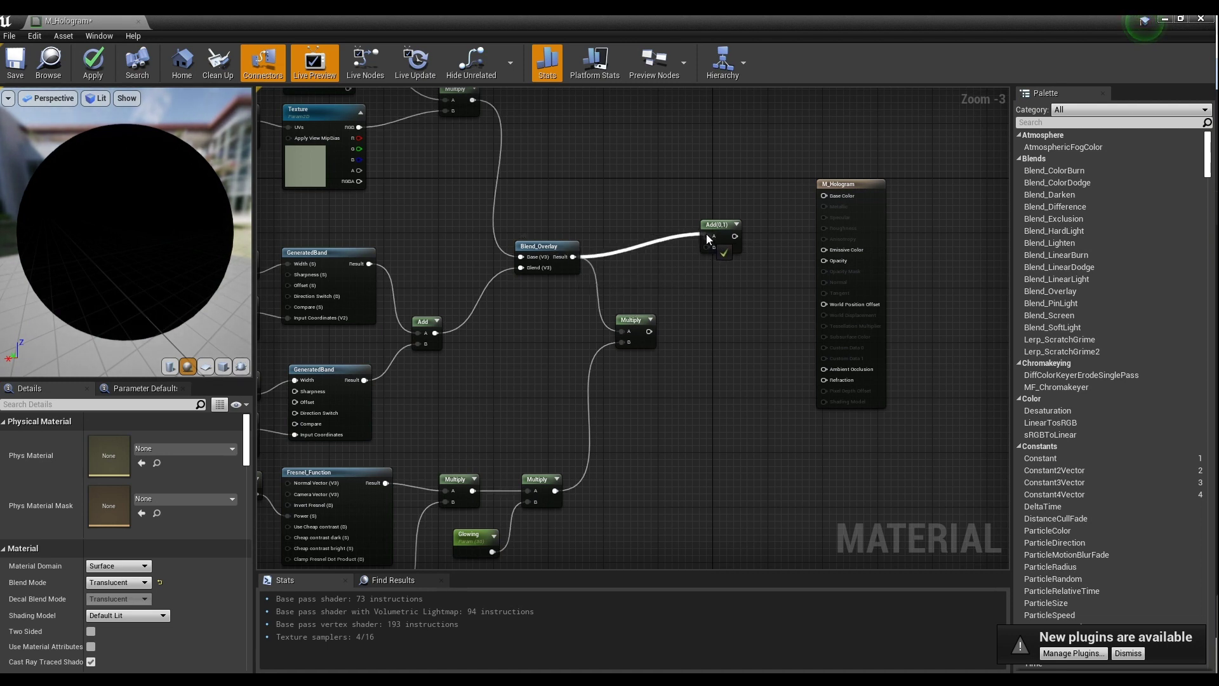
{"action": "left_click_drag", "start_coordinate": [649, 331], "coordinate": [830, 249]}
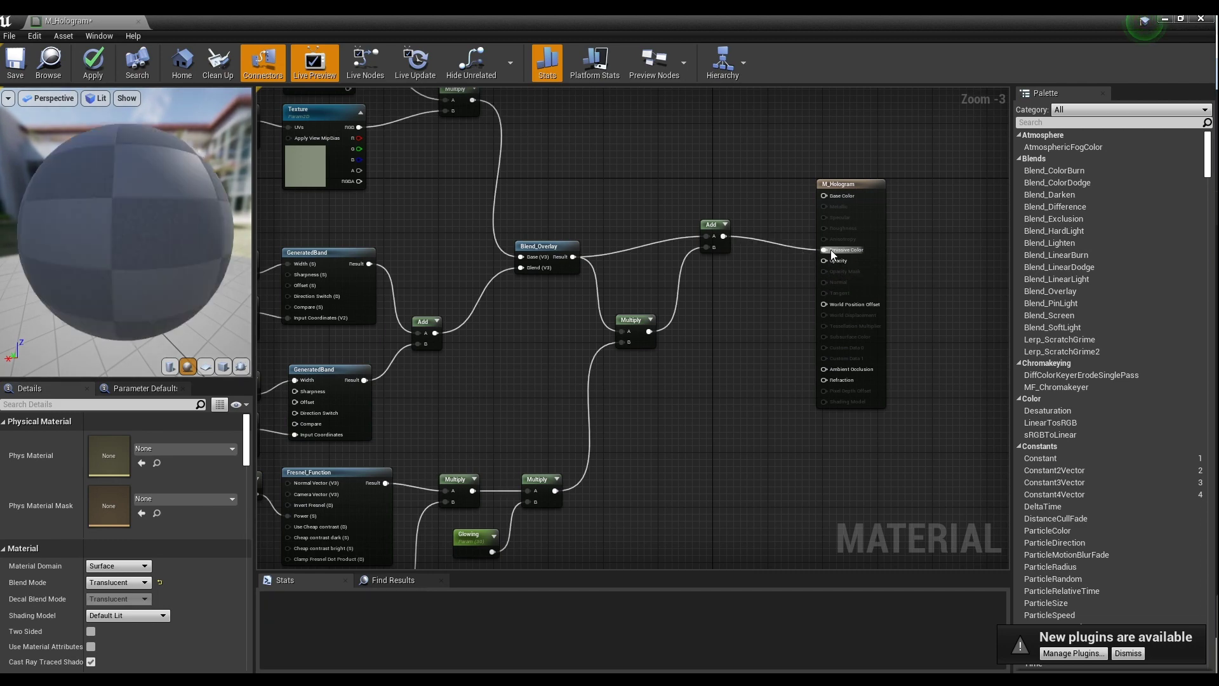
{"action": "mouse_move", "coordinate": [132, 271]}
{"action": "left_mouse_down"}
{"action": "mouse_move", "coordinate": [120, 269]}
{"action": "mouse_move", "coordinate": [152, 274]}
{"action": "left_mouse_up"}
{"action": "scroll", "coordinate": [120, 269], "scroll_direction": "down", "scroll_amount": 1}
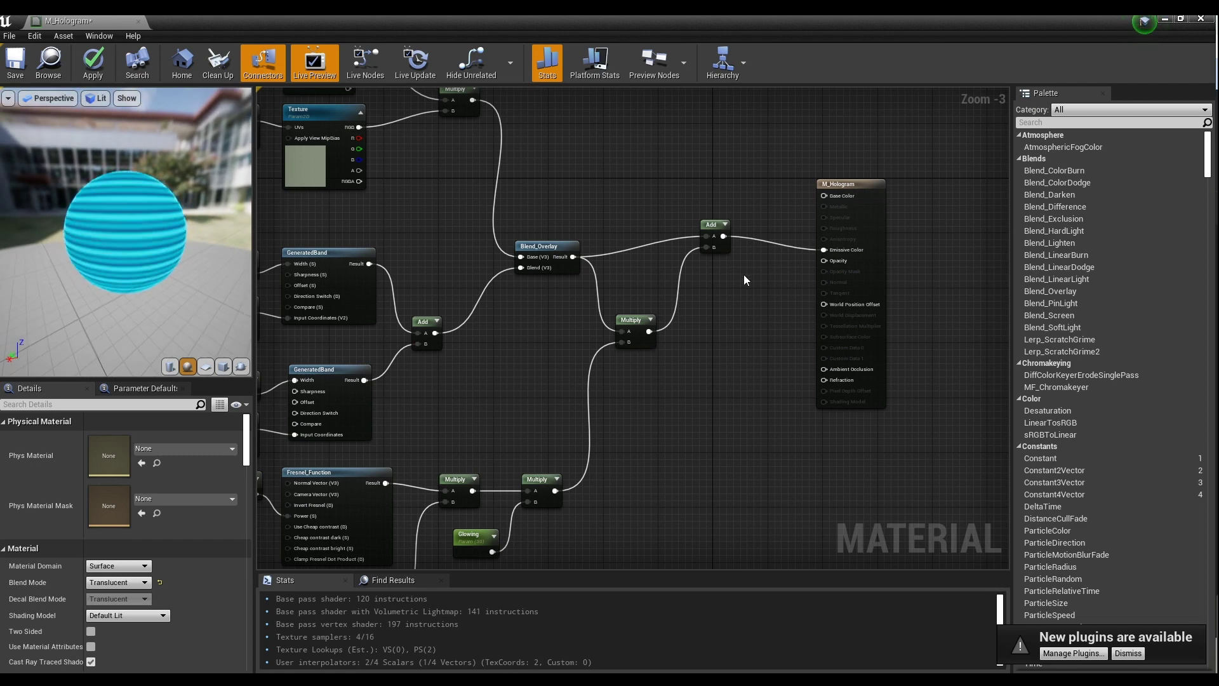
Add a scalar parameter named Opacity below the final Add node and set its default value to 0.4
{"action": "scroll", "coordinate": [749, 289], "scroll_direction": "up", "scroll_amount": 2}
{"action": "left_click", "coordinate": [711, 285]}
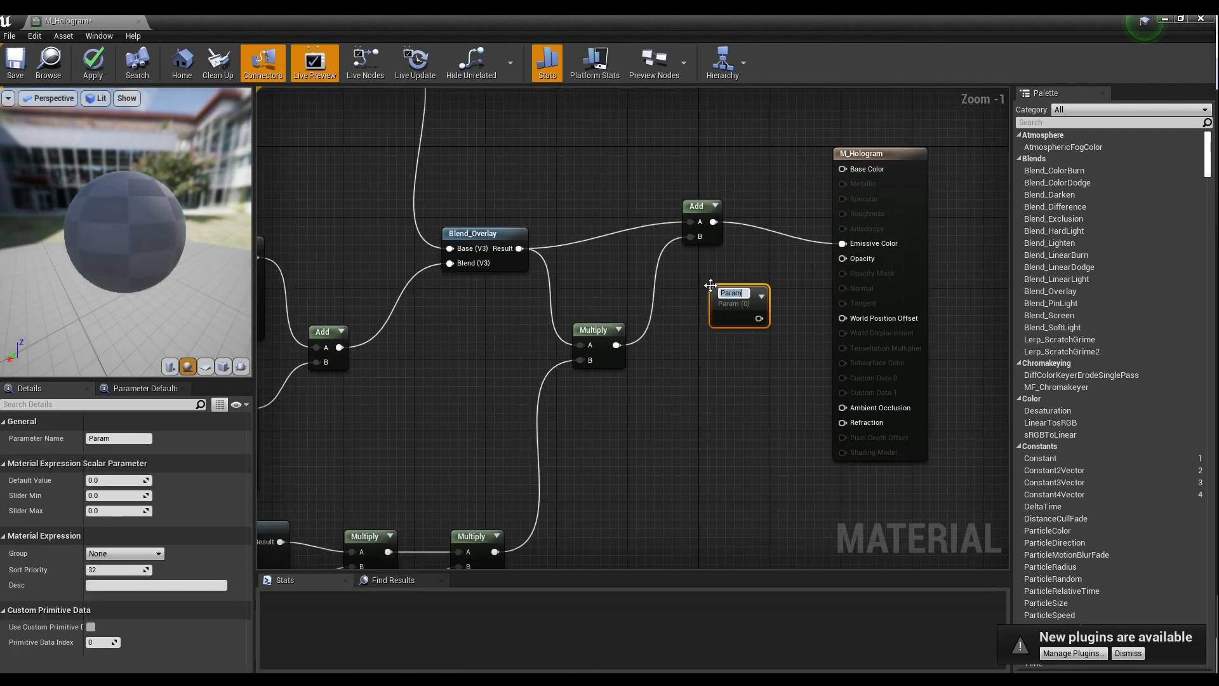
{"action": "type", "text": "Opac"}
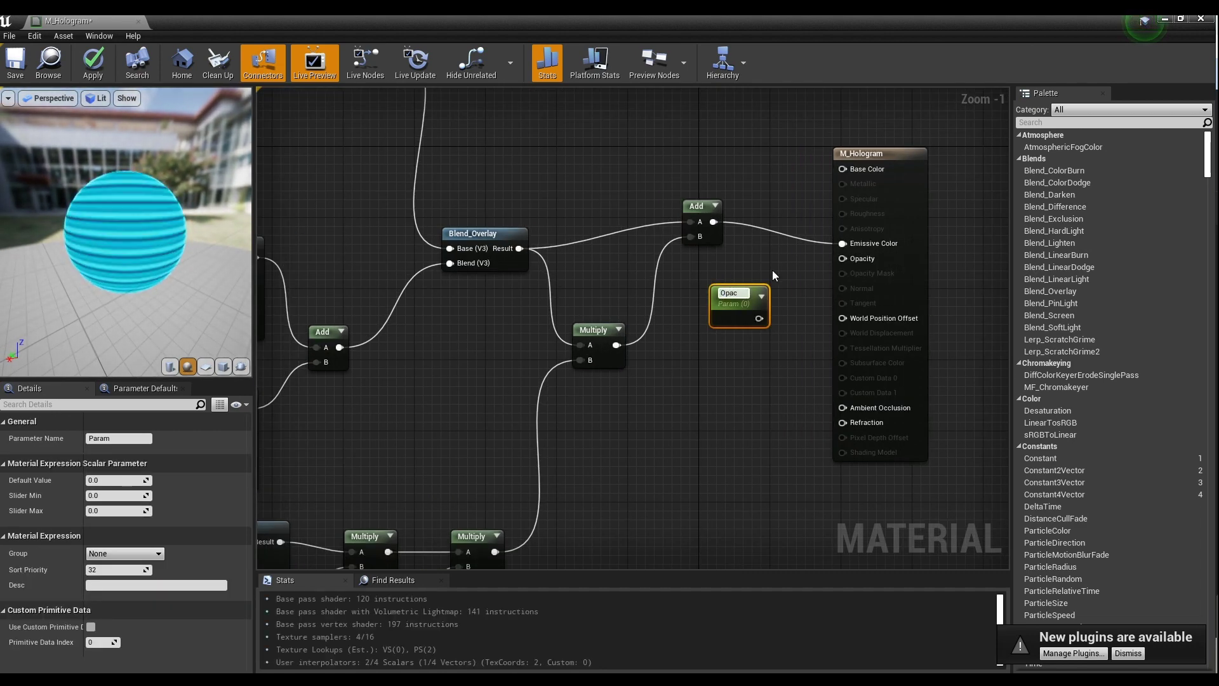
{"action": "type", "text": "ity"}
{"action": "key", "text": "Return"}
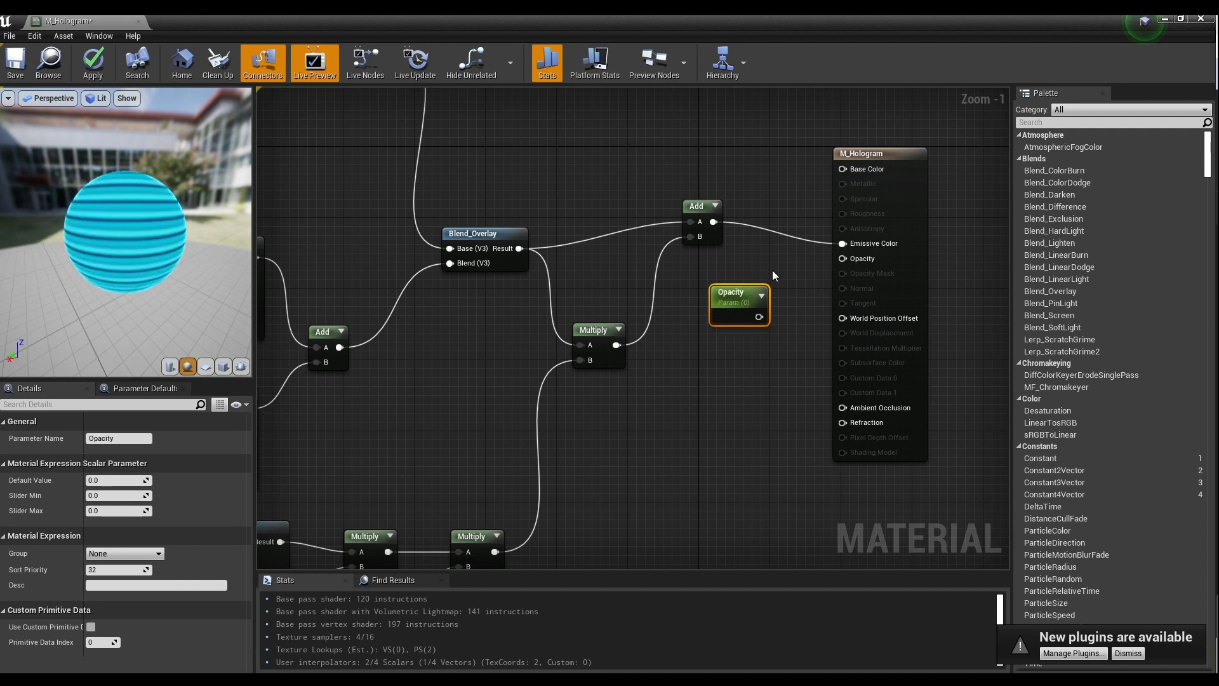
{"action": "left_click", "coordinate": [120, 480]}
{"action": "type", "text": "0.4"}
{"action": "key", "text": "Return"}
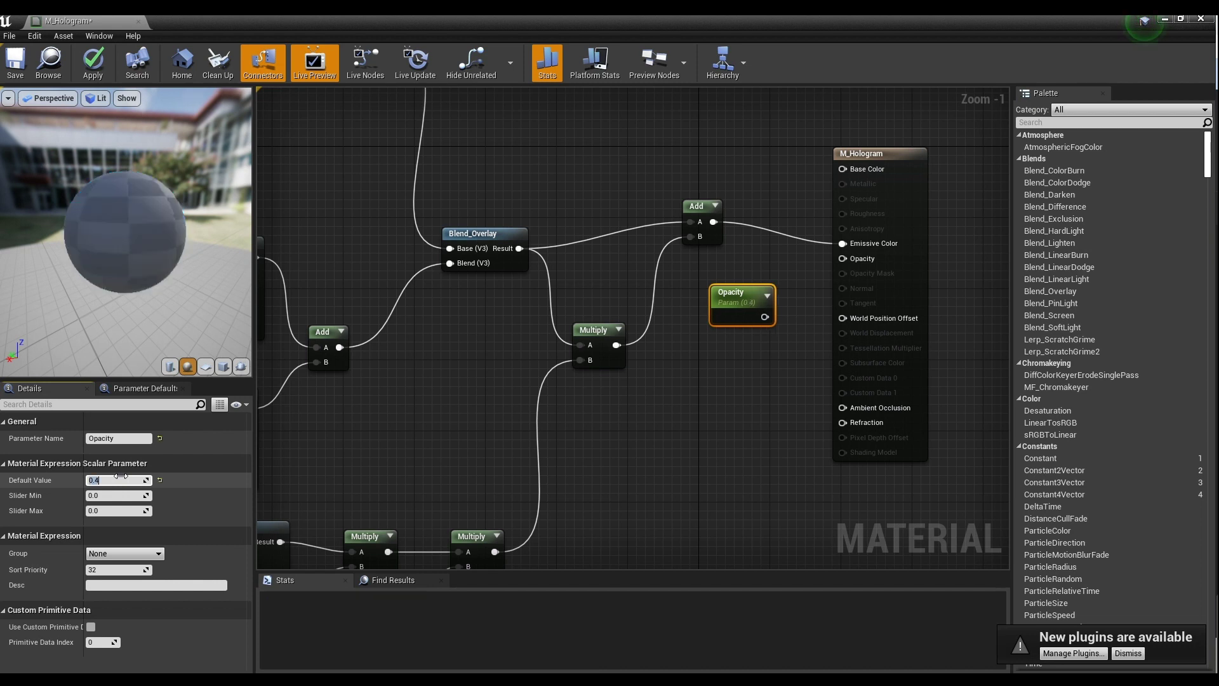
Connect the Opacity parameter to M_Hologram's Opacity input, and reposition the parameter and the output node neatly
{"action": "left_click_drag", "start_coordinate": [766, 317], "coordinate": [843, 259]}
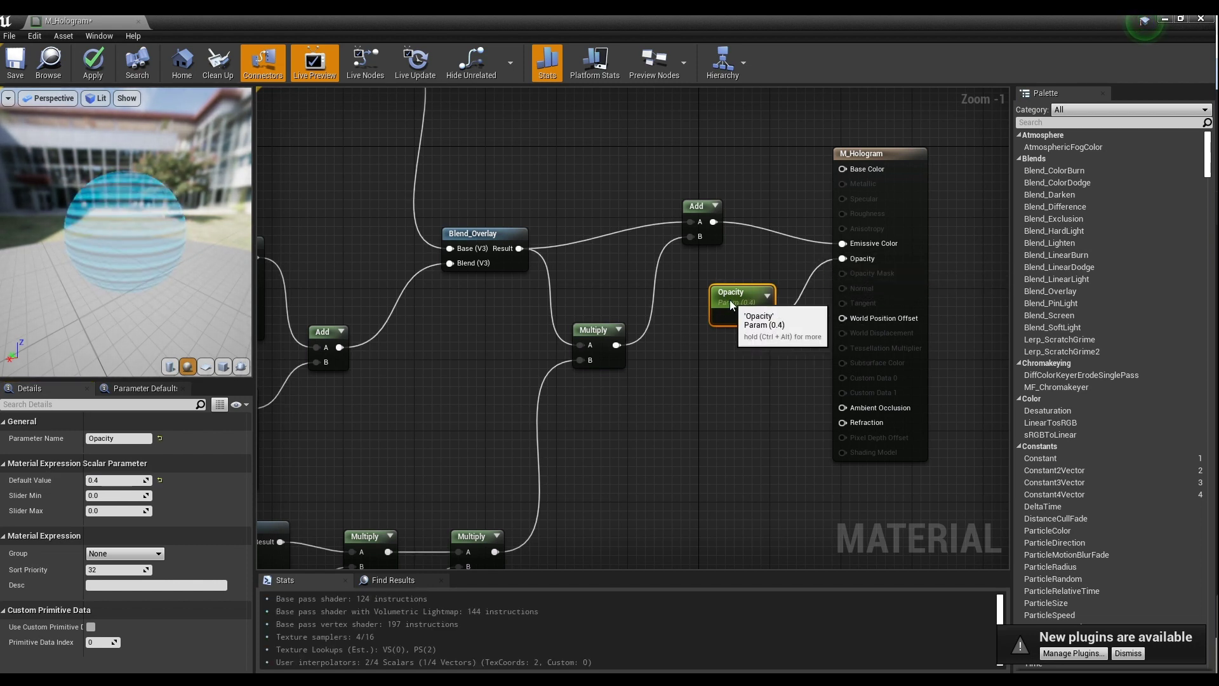
{"action": "left_click_drag", "start_coordinate": [729, 300], "coordinate": [700, 295]}
{"action": "left_click_drag", "start_coordinate": [907, 177], "coordinate": [901, 168]}
{"action": "left_click_drag", "start_coordinate": [107, 290], "coordinate": [94, 272]}
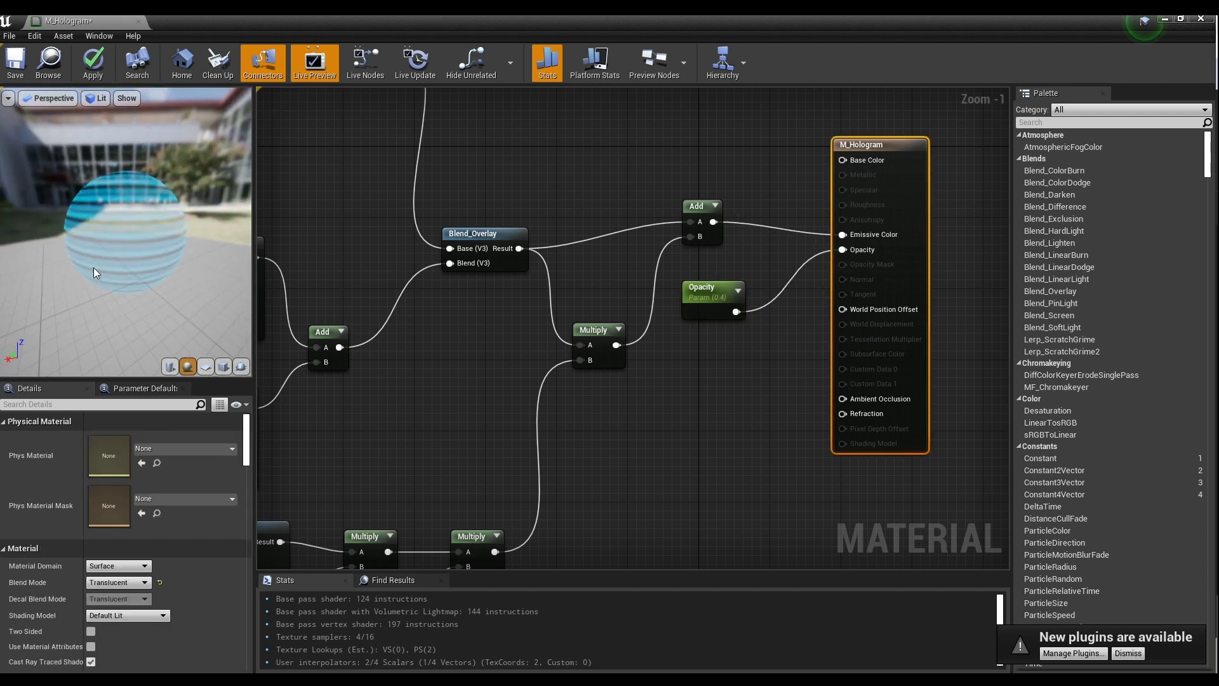
Save and close the M_Hologram material, and place a Sphere in the level beside the third-person character
{"action": "key", "text": "ctrl+s"}
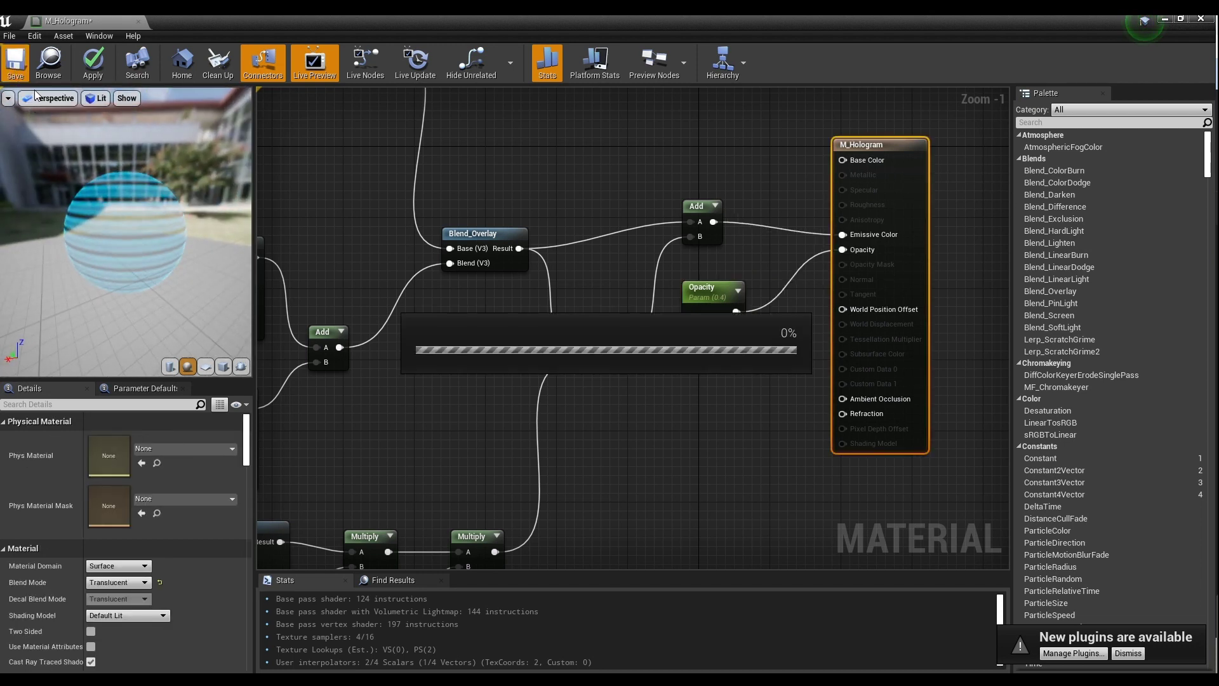
{"action": "left_click", "coordinate": [138, 21]}
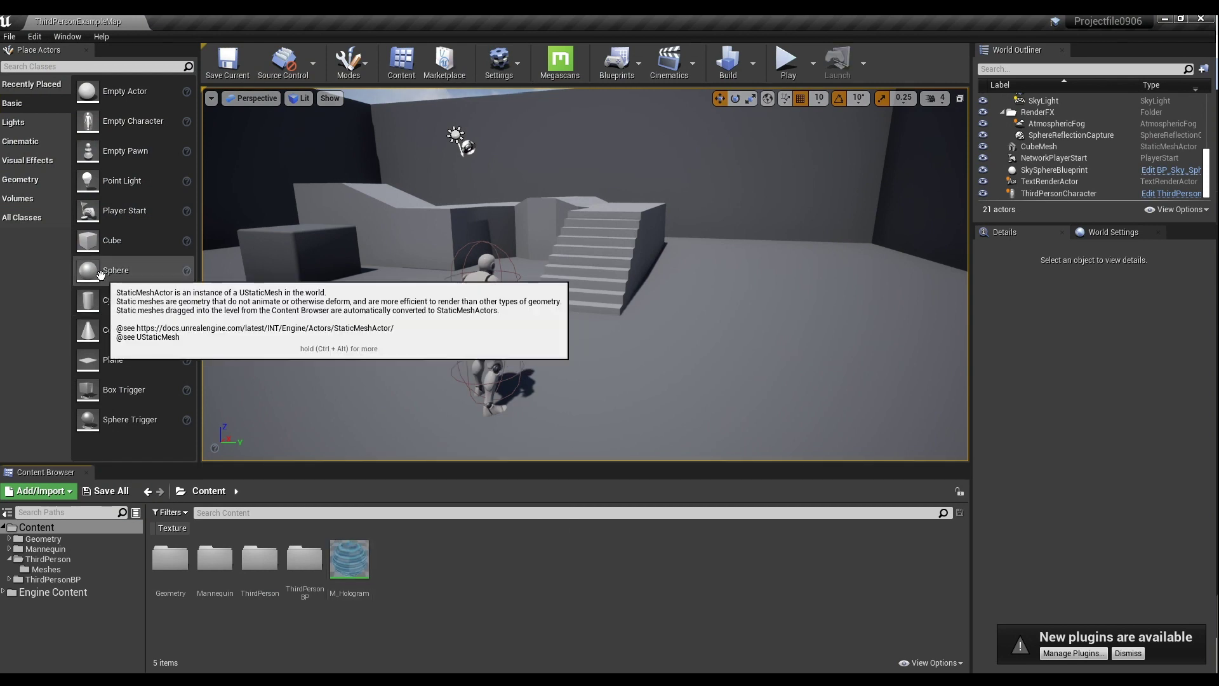
{"action": "left_click_drag", "start_coordinate": [99, 273], "coordinate": [609, 298]}
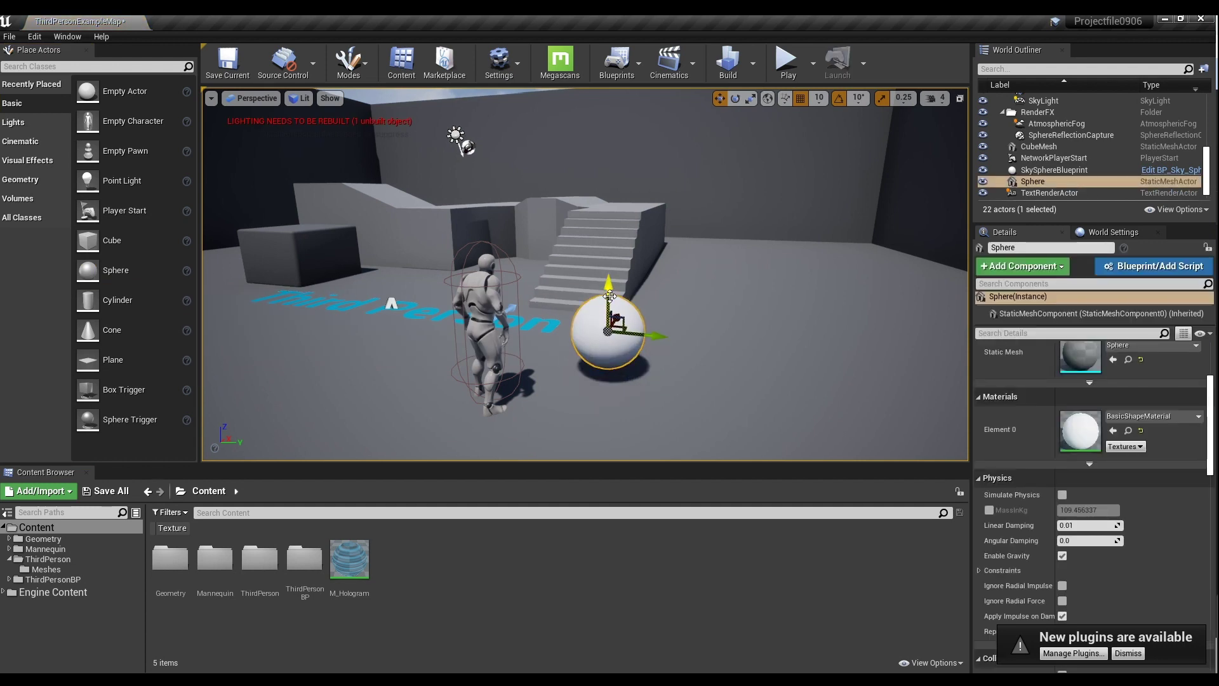
{"action": "right_click_drag", "start_coordinate": [651, 376], "coordinate": [651, 377]}
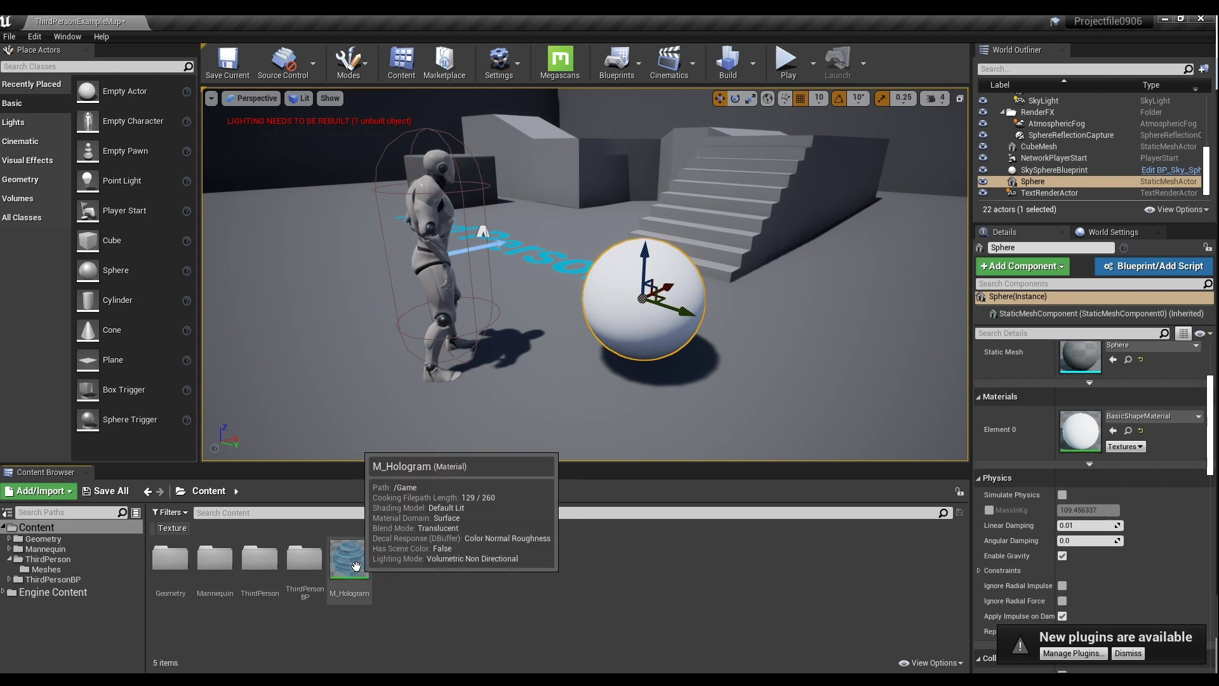
Create a material instance from M_Hologram in the Content folder, keeping its default name
{"action": "right_click", "coordinate": [349, 559]}
{"action": "left_click", "coordinate": [434, 249]}
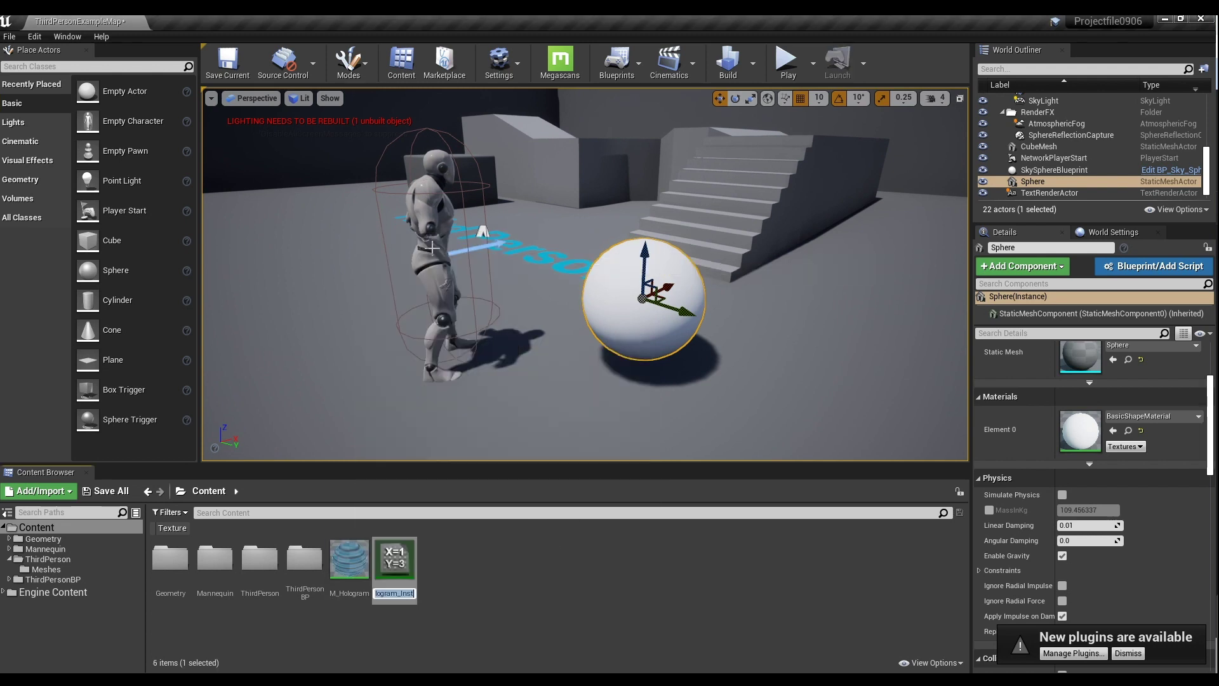
{"action": "key", "text": "Return"}
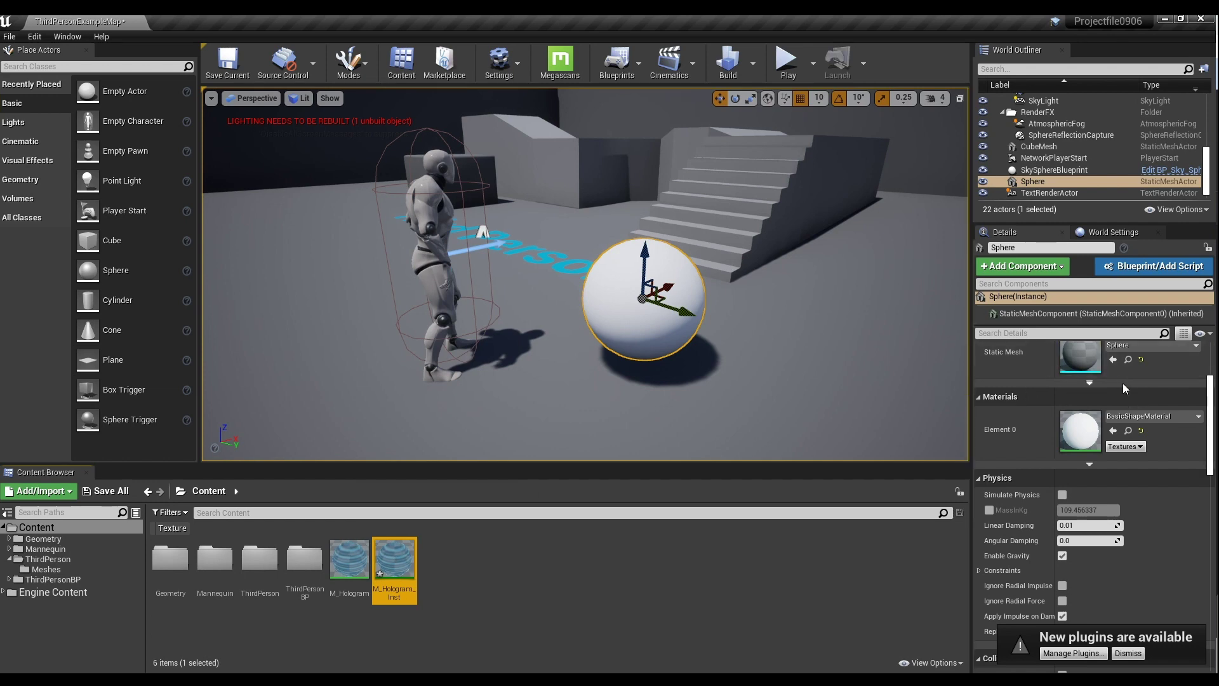
Apply the M_Hologram_Inst material instance to the sphere and to the third-person character's body
{"action": "scroll", "coordinate": [1123, 384], "scroll_direction": "up", "scroll_amount": 3}
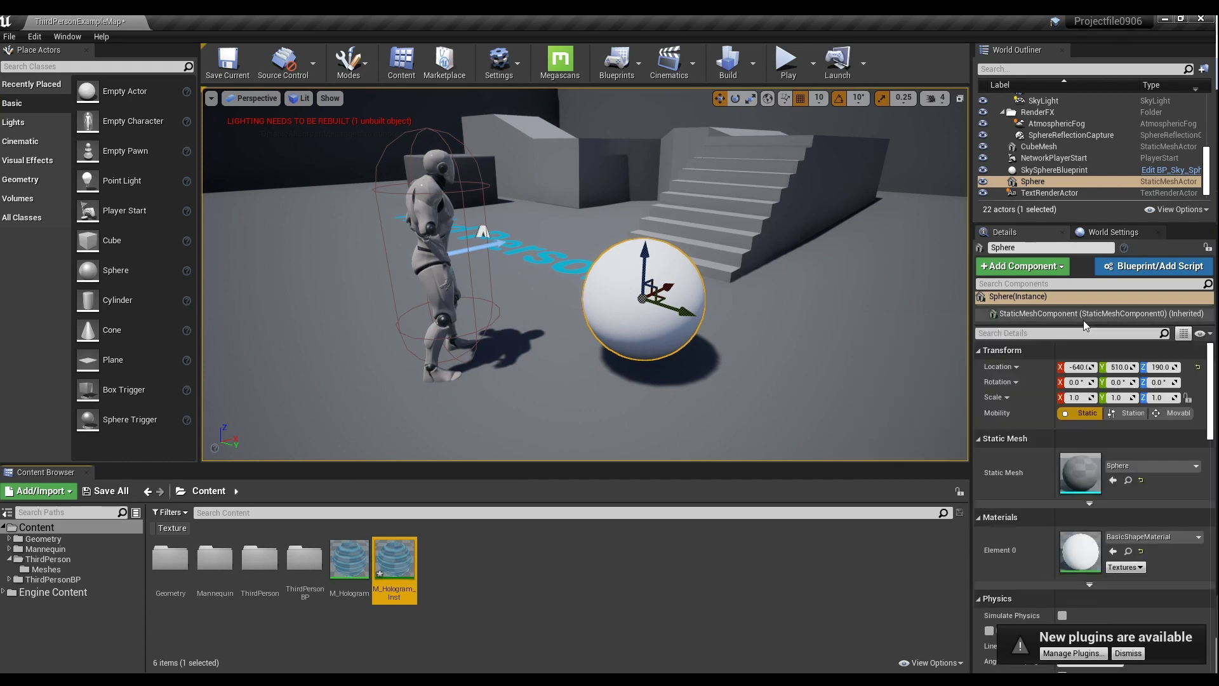
{"action": "left_click_drag", "start_coordinate": [413, 575], "coordinate": [635, 302]}
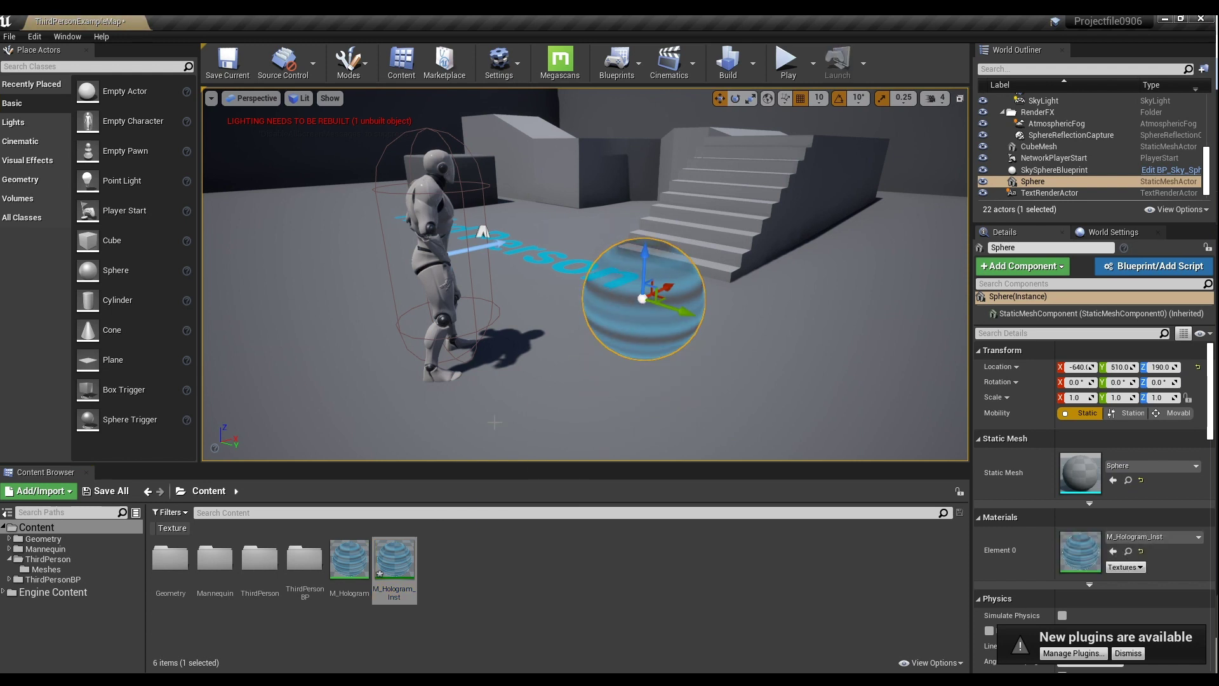
{"action": "left_click_drag", "start_coordinate": [393, 559], "coordinate": [432, 250]}
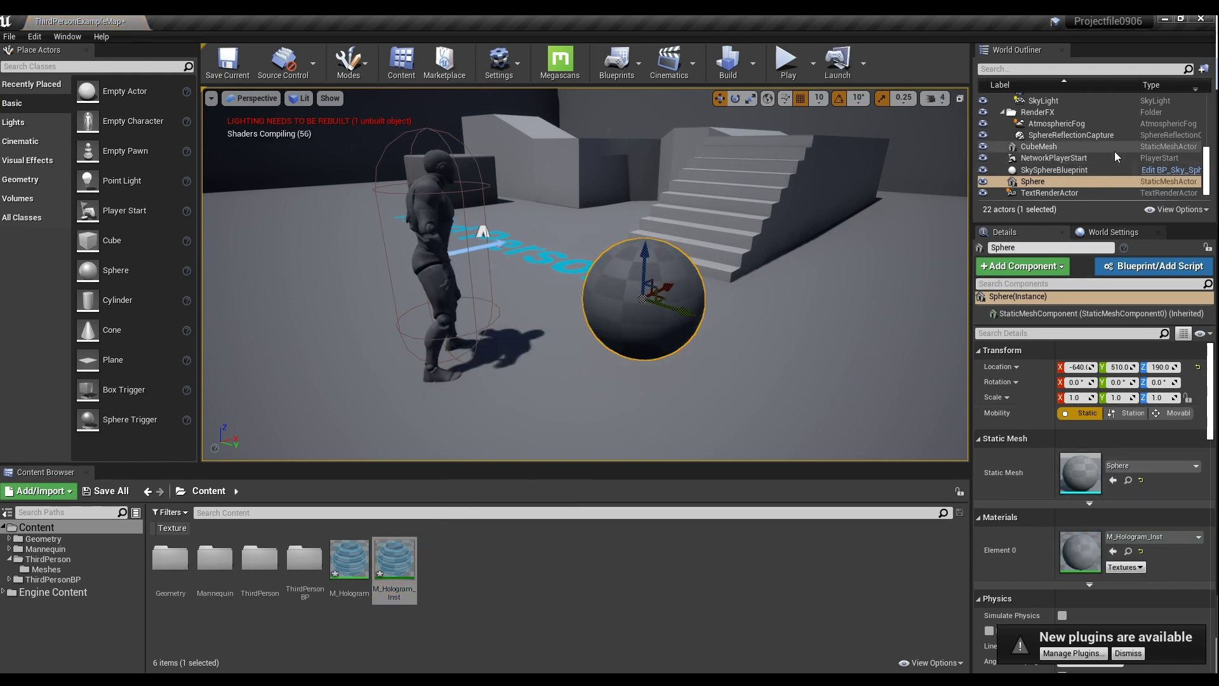
Assign M_Hologram_Inst to material Element 1 of the ThirdPersonCharacter's Mesh component
{"action": "scroll", "coordinate": [1115, 151], "scroll_direction": "down", "scroll_amount": 1}
{"action": "left_click", "coordinate": [1105, 191]}
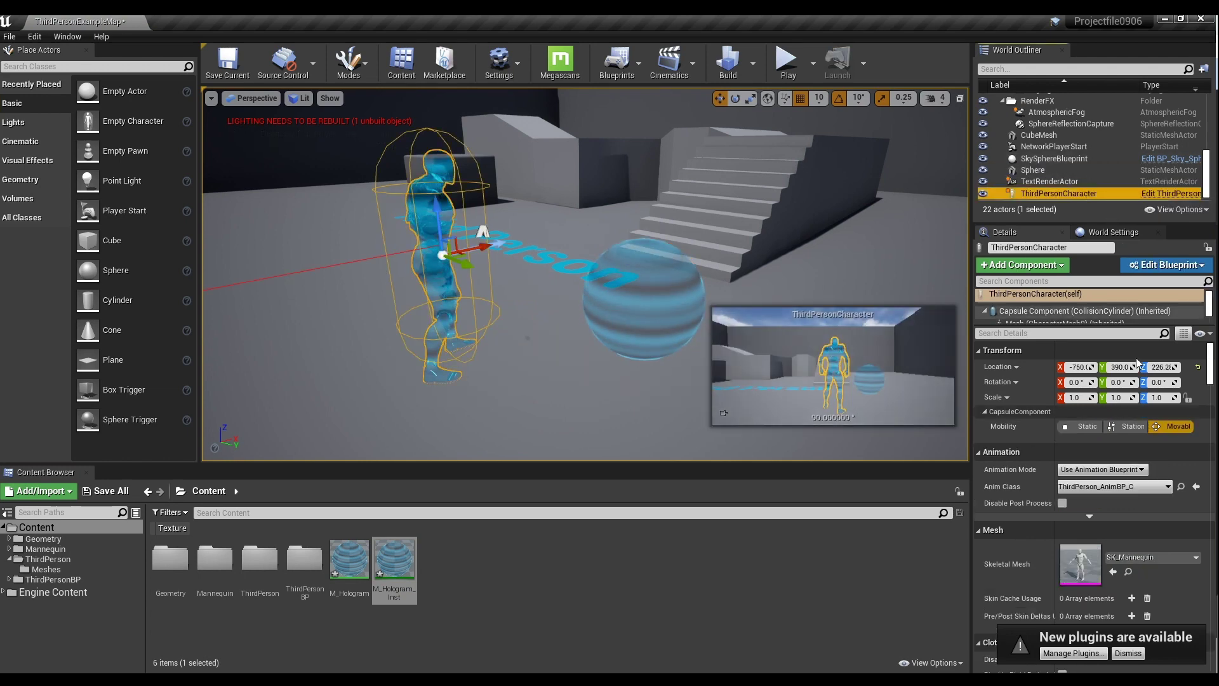
{"action": "scroll", "coordinate": [1143, 311], "scroll_direction": "up", "scroll_amount": 1}
{"action": "left_click", "coordinate": [1137, 305]}
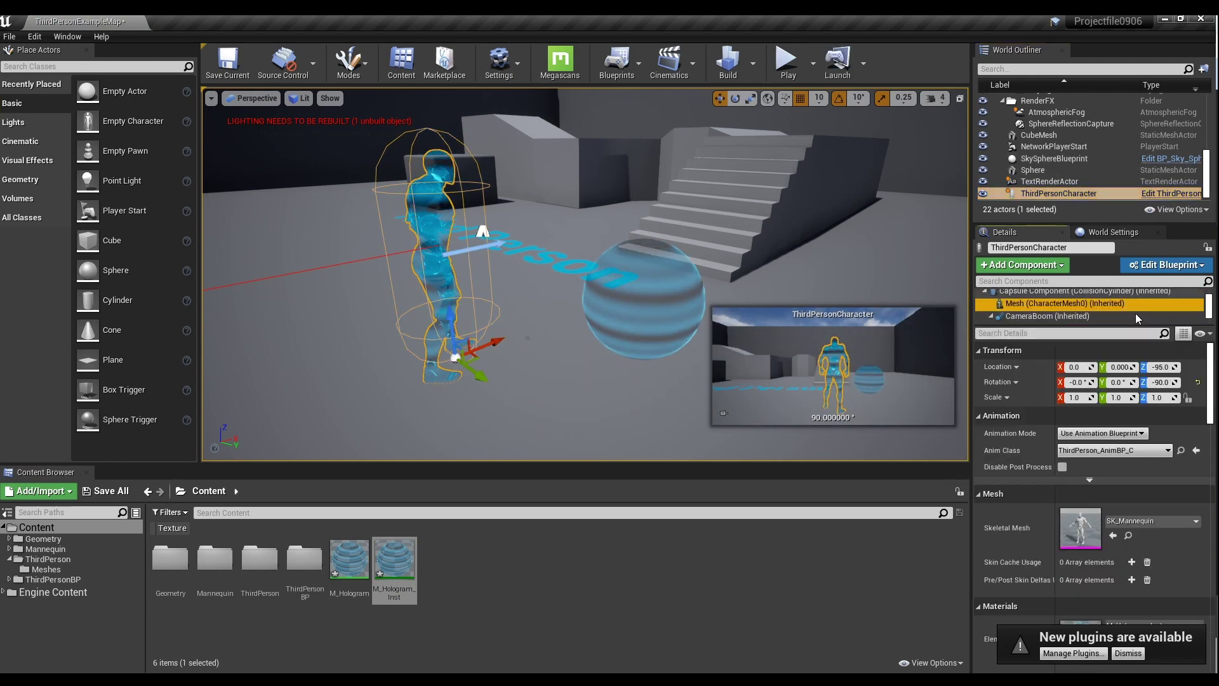
{"action": "scroll", "coordinate": [1151, 489], "scroll_direction": "down", "scroll_amount": 3}
{"action": "left_click_drag", "start_coordinate": [393, 562], "coordinate": [1080, 550]}
{"action": "left_click", "coordinate": [603, 597]}
{"action": "right_click_drag", "start_coordinate": [603, 381], "coordinate": [572, 375]}
{"action": "left_click_drag", "start_coordinate": [393, 250], "coordinate": [376, 230], "text": "alt"}
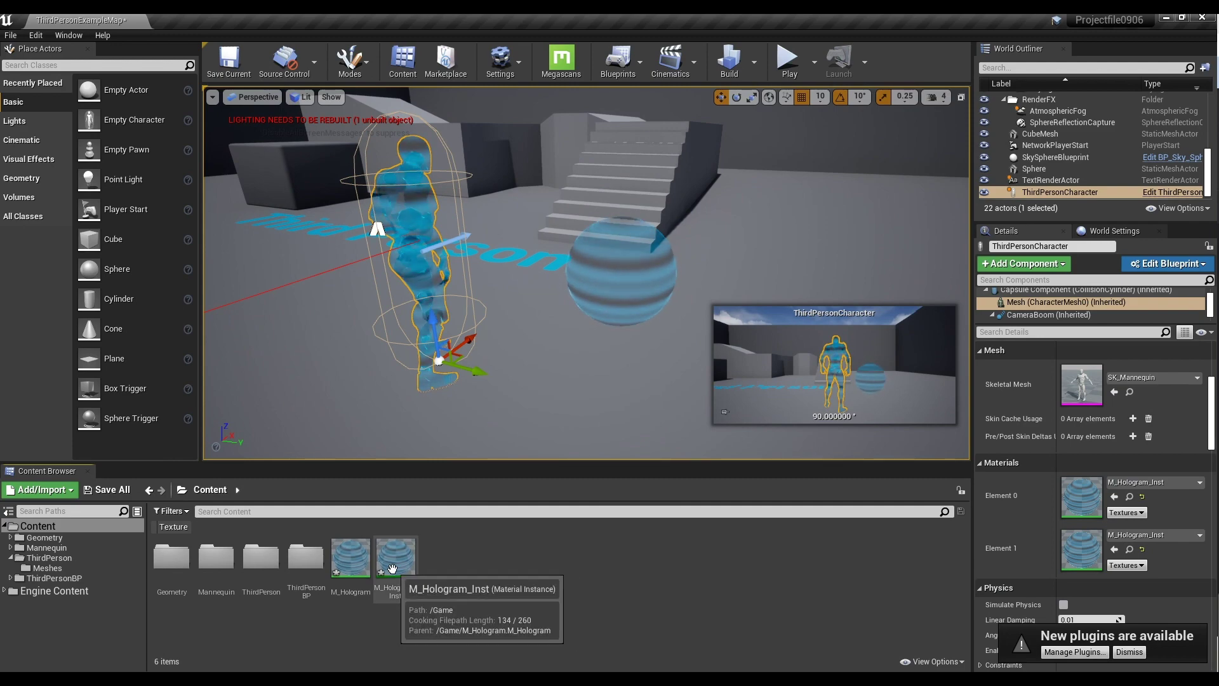
Open M_Hologram_Inst for editing and shrink its editor to a floating window over the level
{"action": "double_click", "coordinate": [392, 569]}
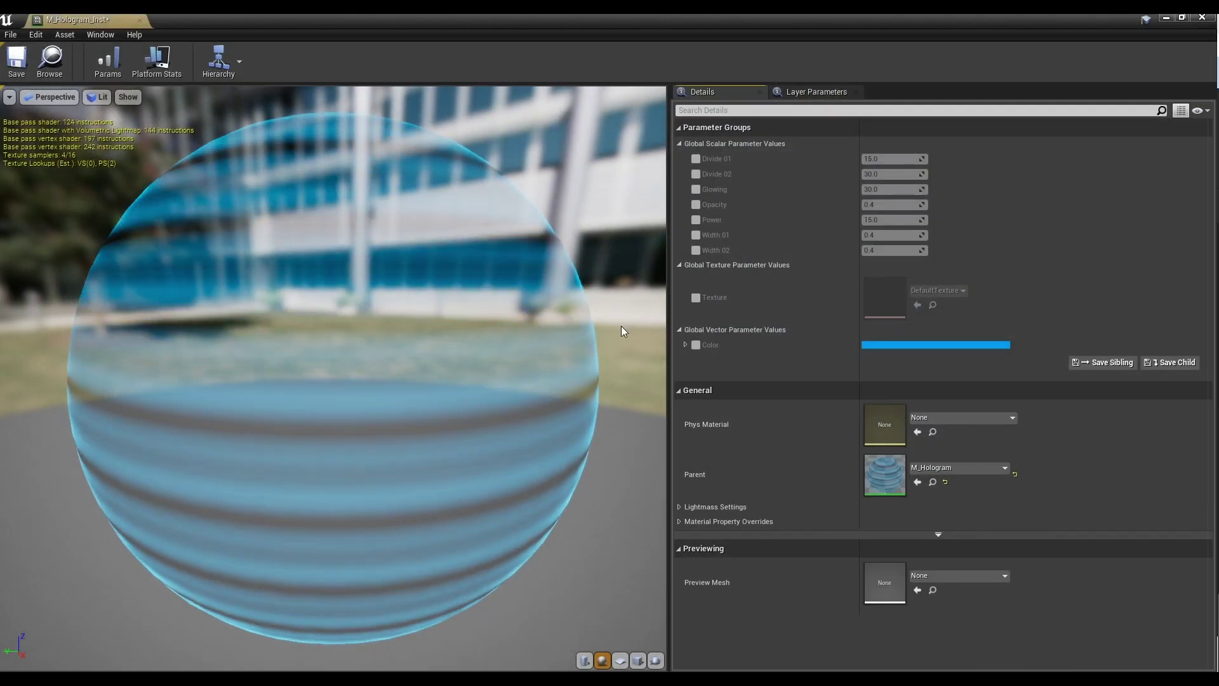
{"action": "left_click", "coordinate": [1183, 18]}
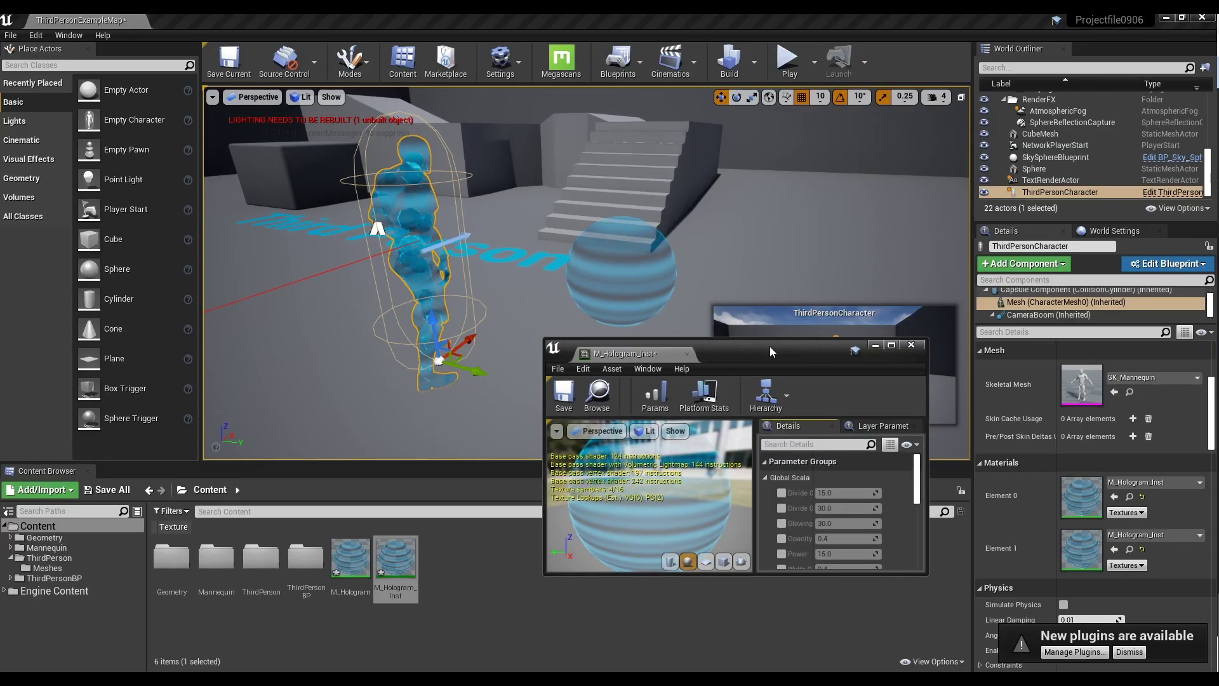